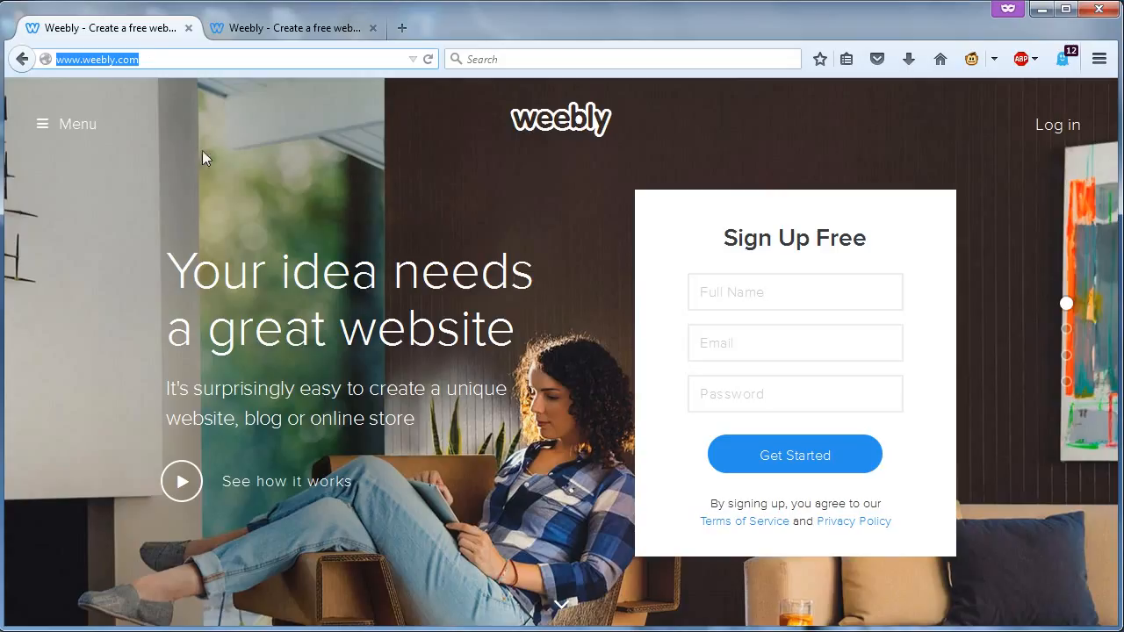
# - Replace the typed personal name with 'Acme Widgets inc' in Full Name, then select the Email and Password fields
pyautogui.click(719, 298)
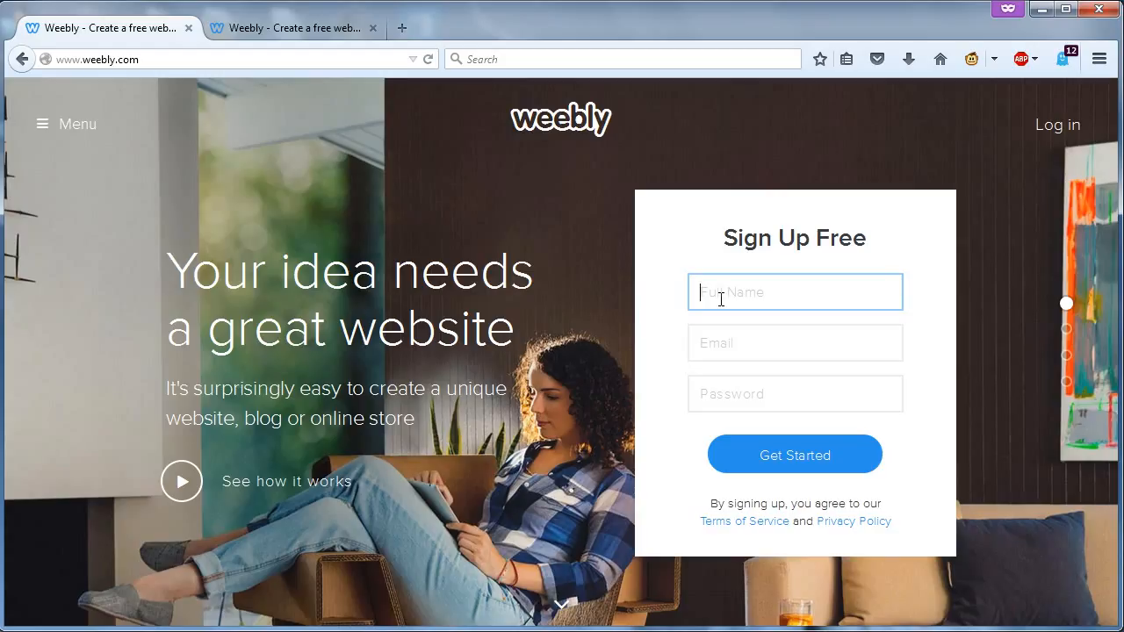
pyautogui.moveTo(811, 292); pyautogui.dragTo(690, 299)
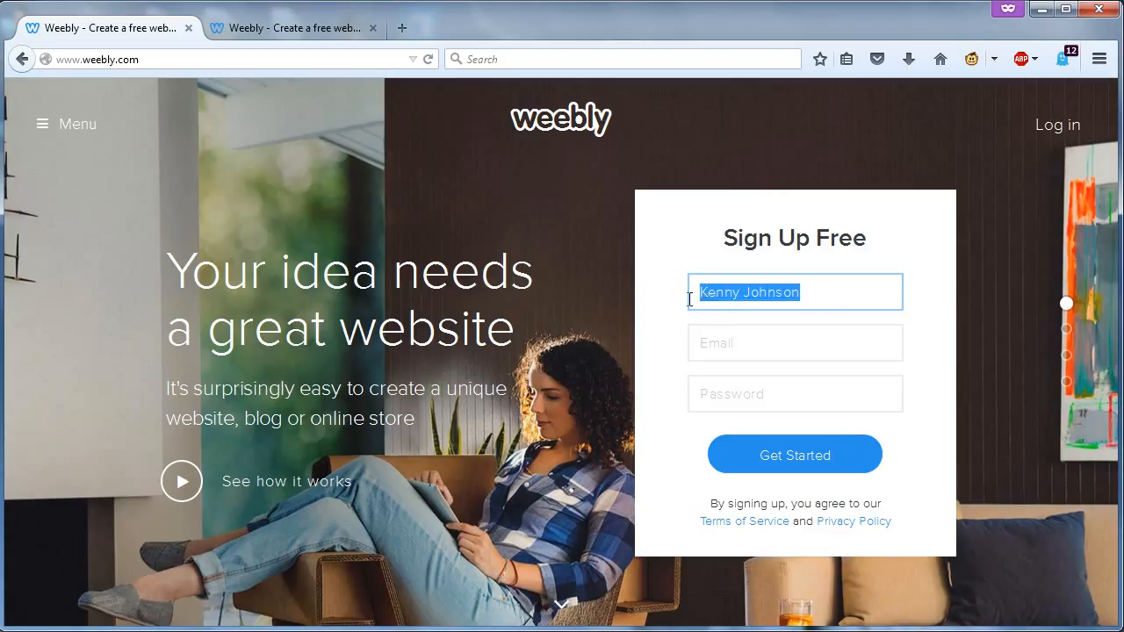
pyautogui.write('Acm')
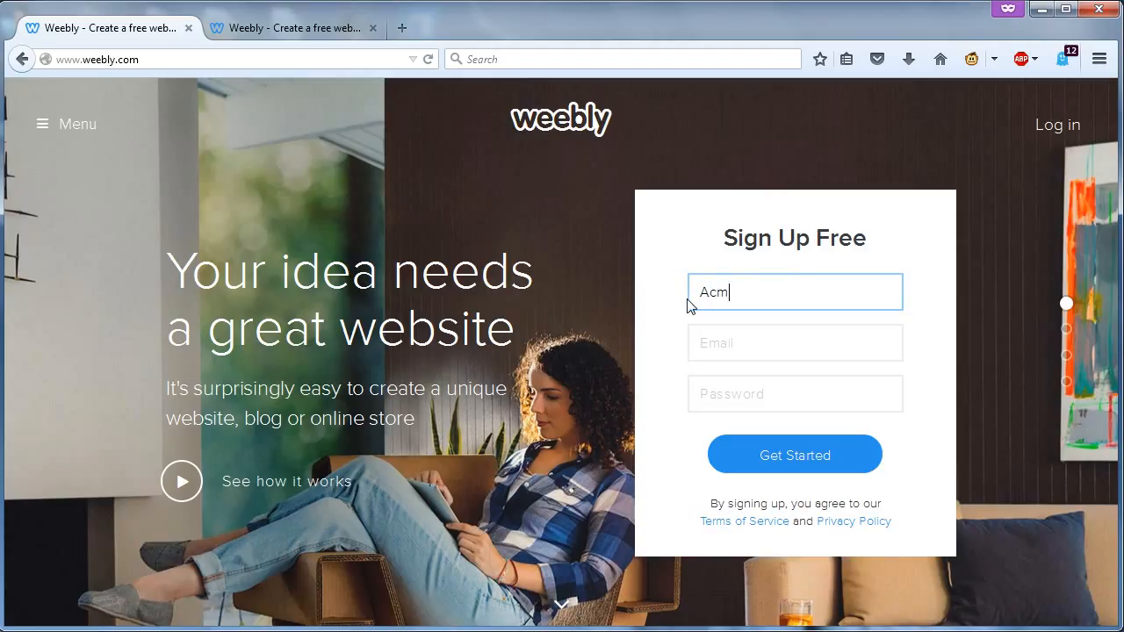
pyautogui.write('e Widgets inc')
pyautogui.click(772, 355)
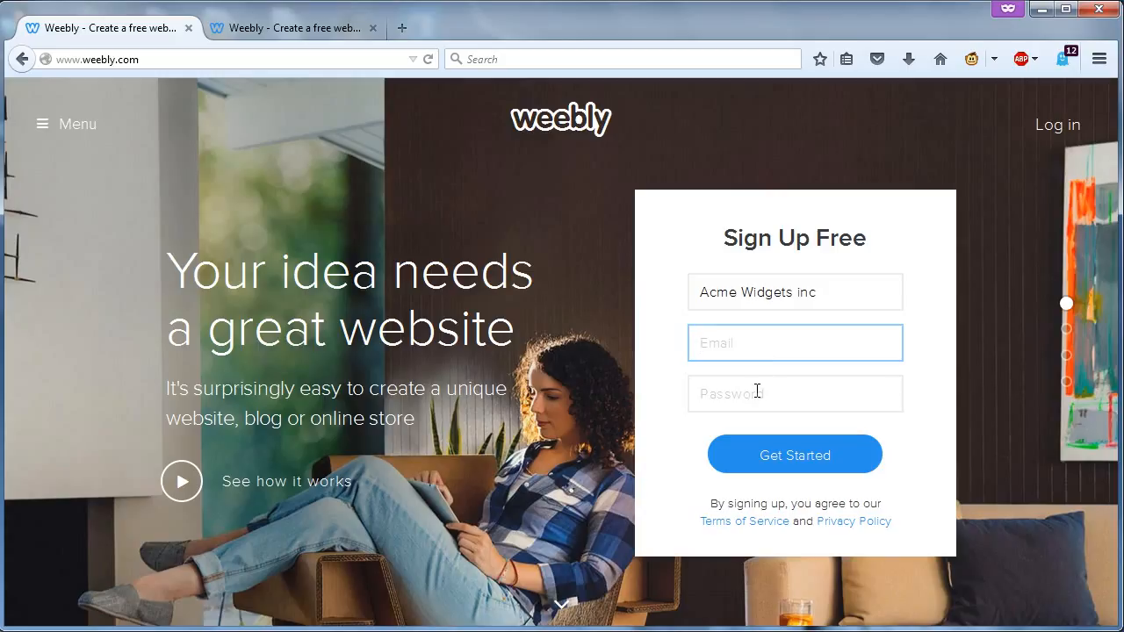
pyautogui.click(757, 392)
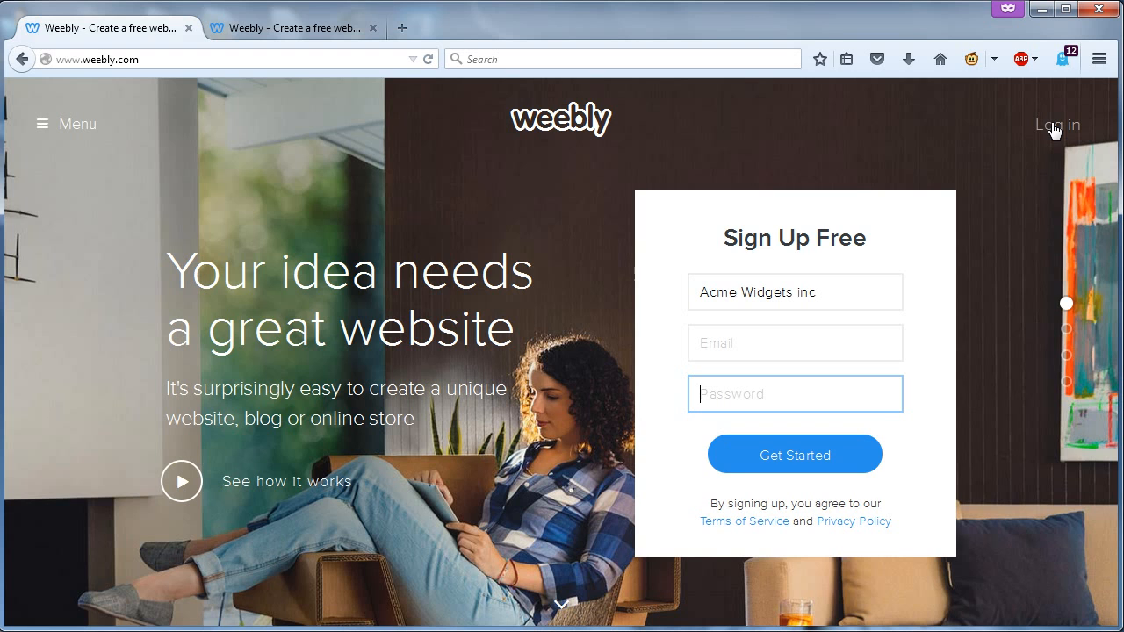
pyautogui.scroll(-1, 1017, 188)
pyautogui.scroll(-1, 1041, 139)
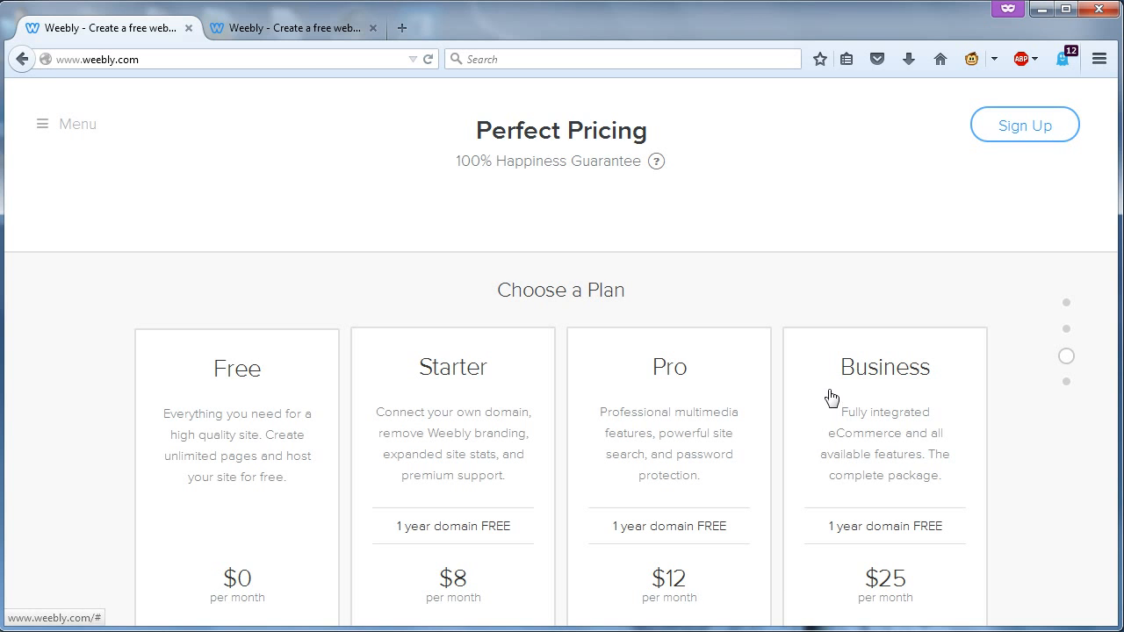
pyautogui.scroll(1, 878, 324)
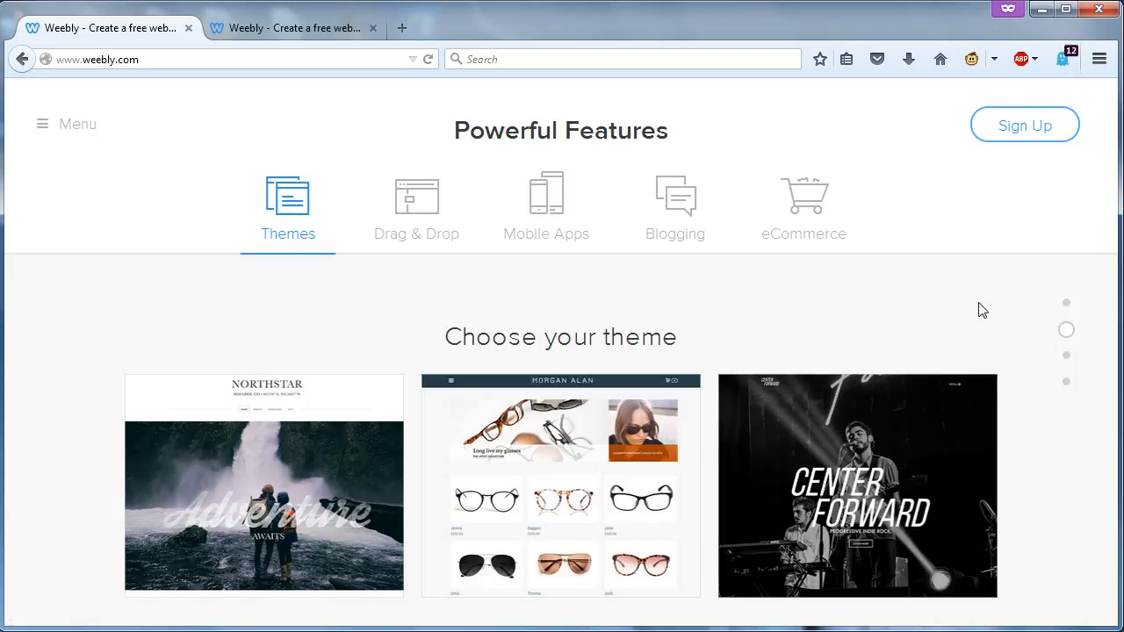
pyautogui.scroll(1, 982, 310)
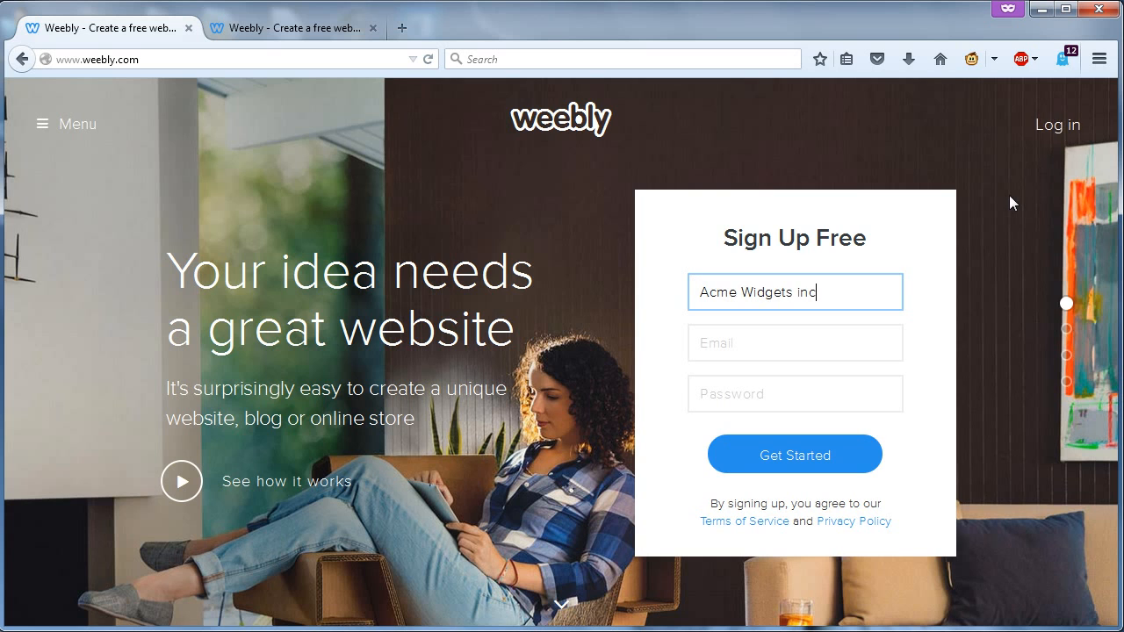
pyautogui.scroll(-1, 982, 245)
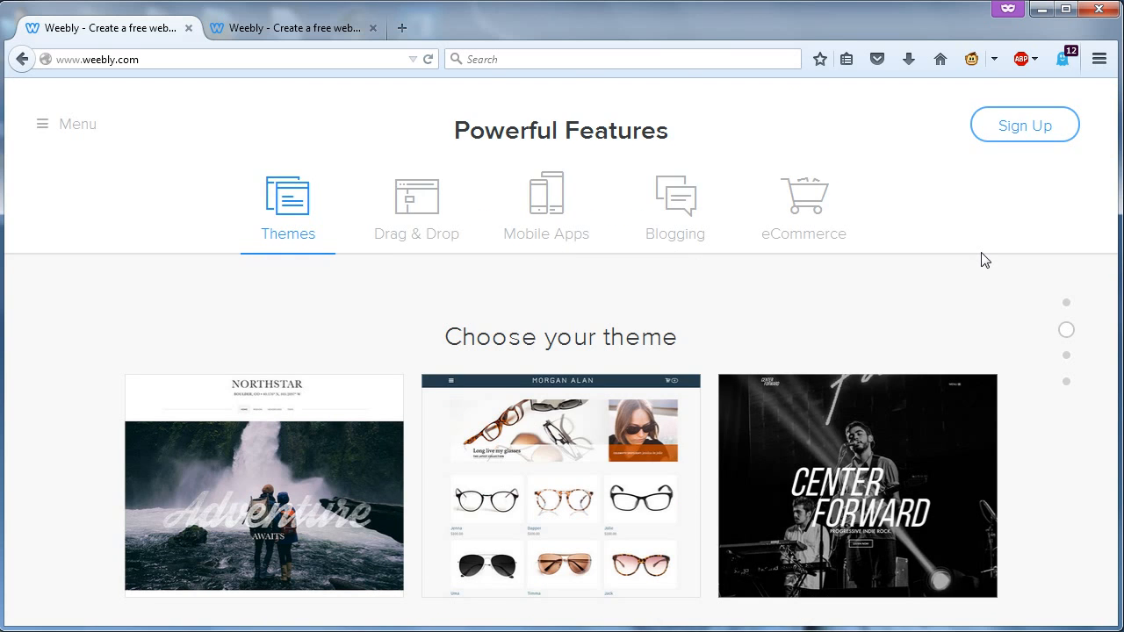
pyautogui.scroll(-1, 985, 259)
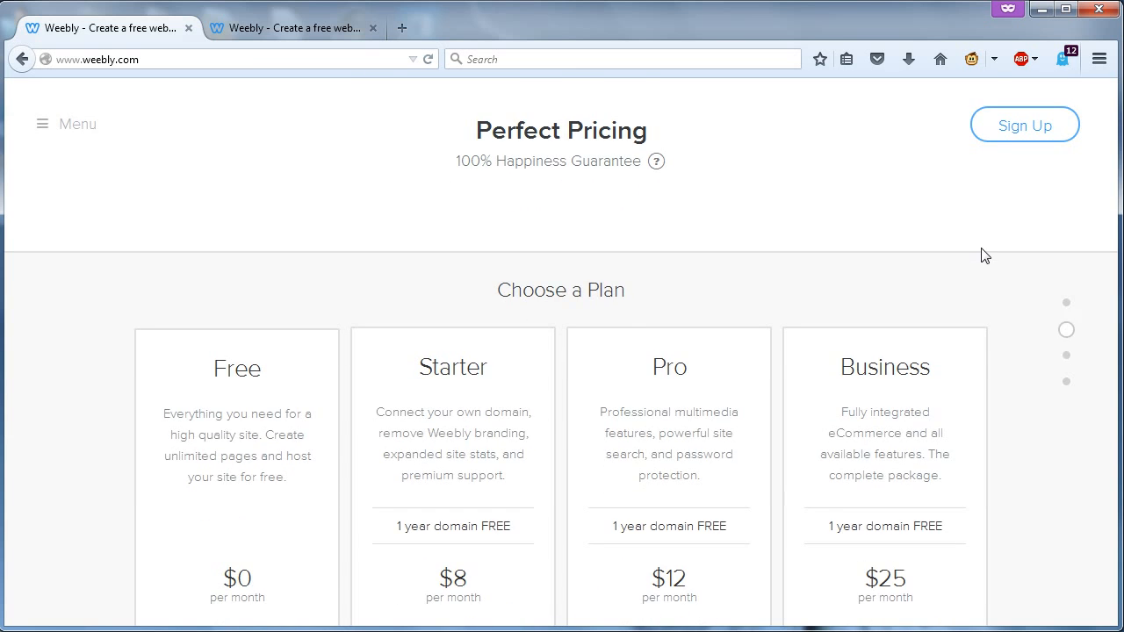
pyautogui.scroll(1, 982, 256)
pyautogui.scroll(1, 983, 254)
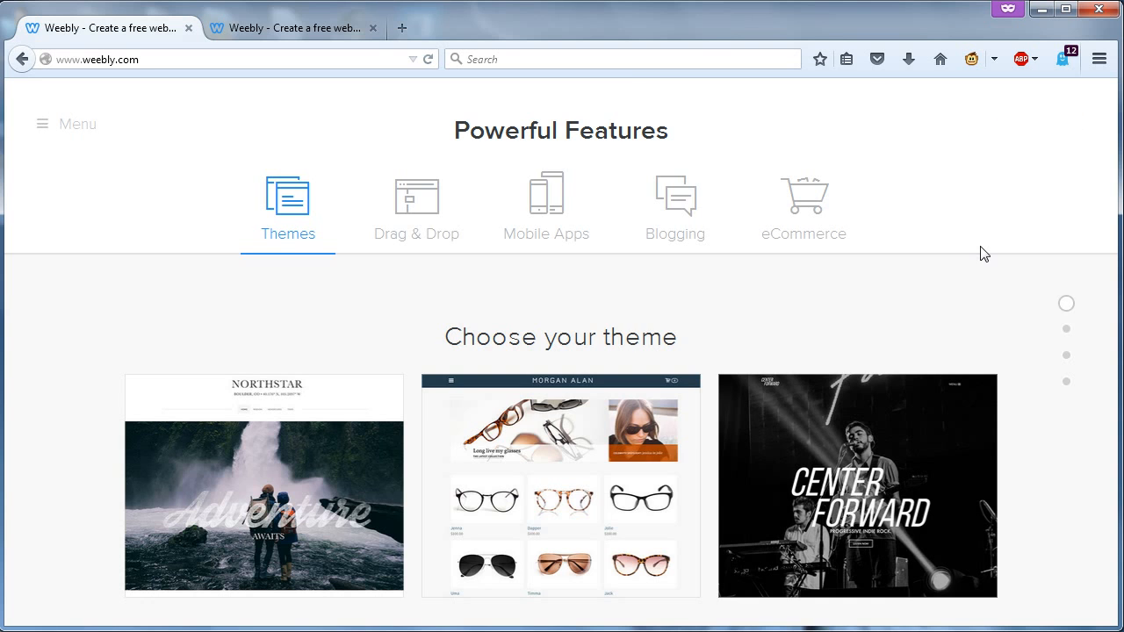
pyautogui.click(792, 348)
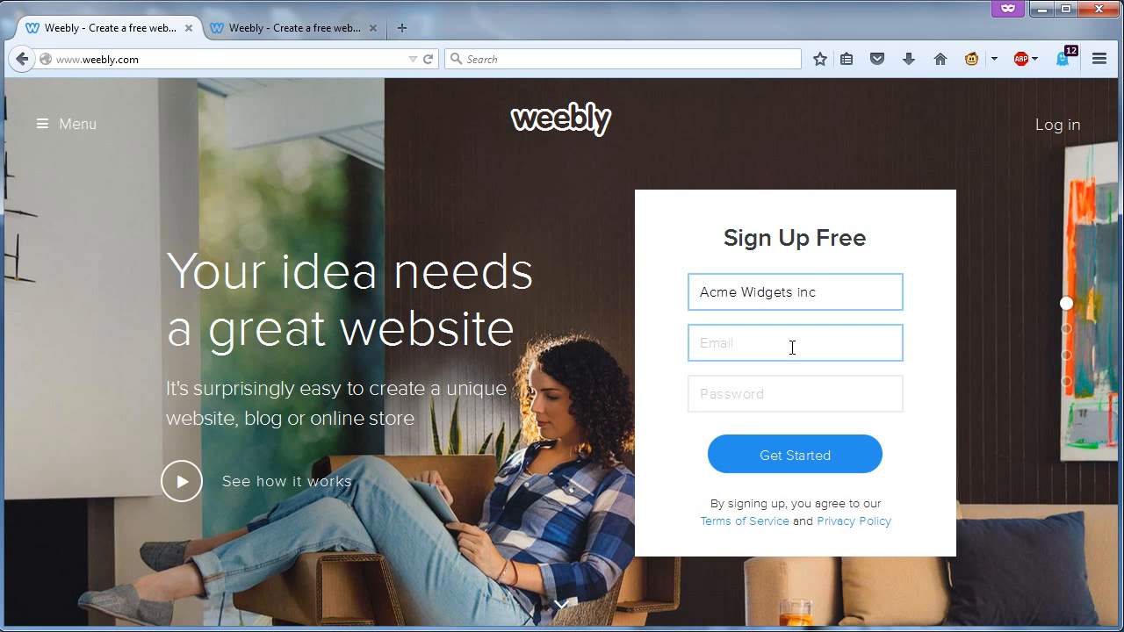
pyautogui.click(796, 460)
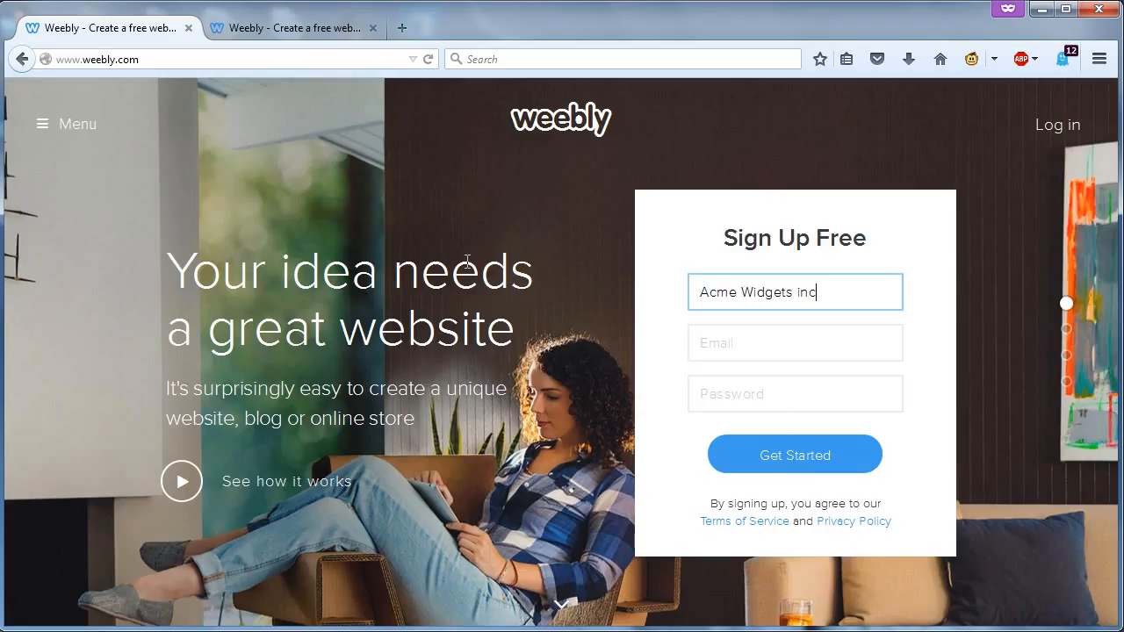
# - Switch to the theme-gallery tab and highlight onboarding.php in its address
pyautogui.click(294, 28)
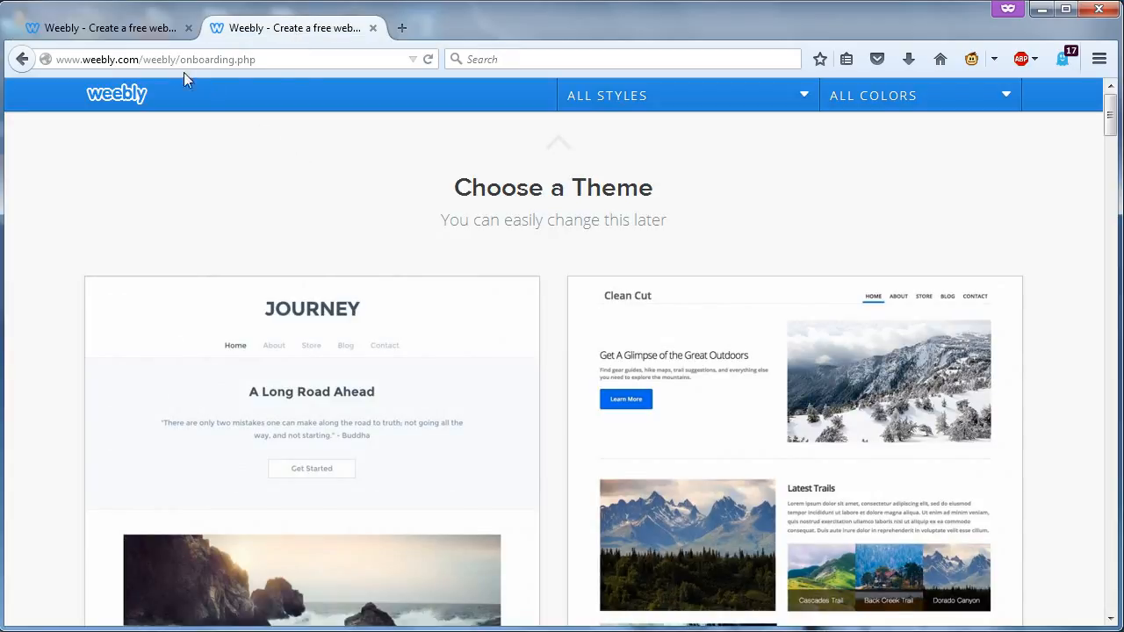
pyautogui.moveTo(180, 60); pyautogui.dragTo(284, 67)
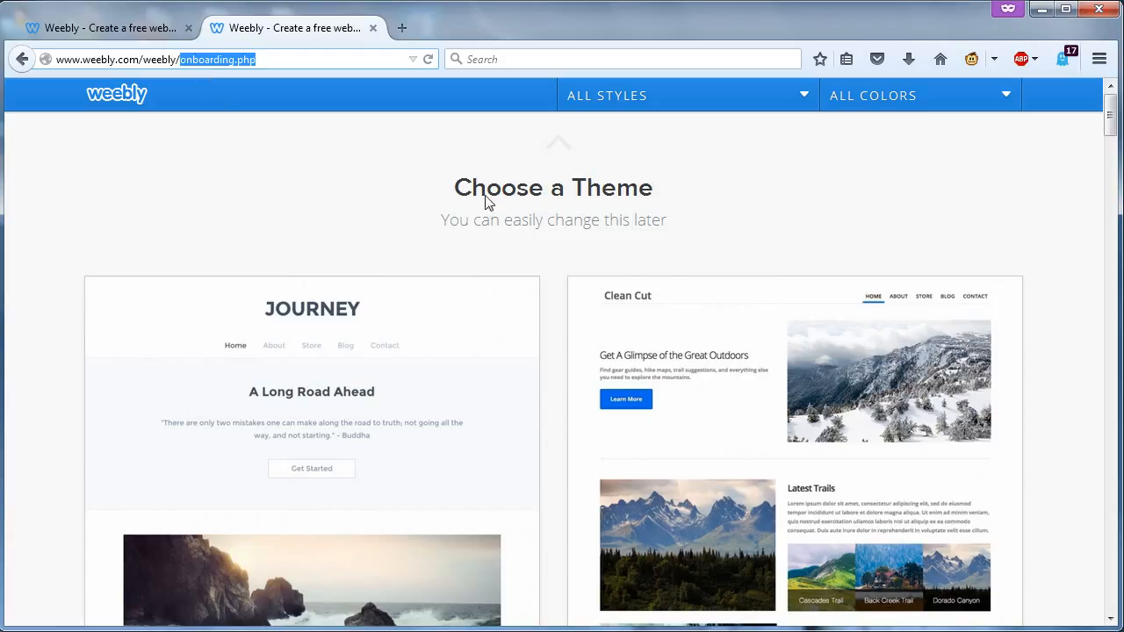
pyautogui.click(661, 205)
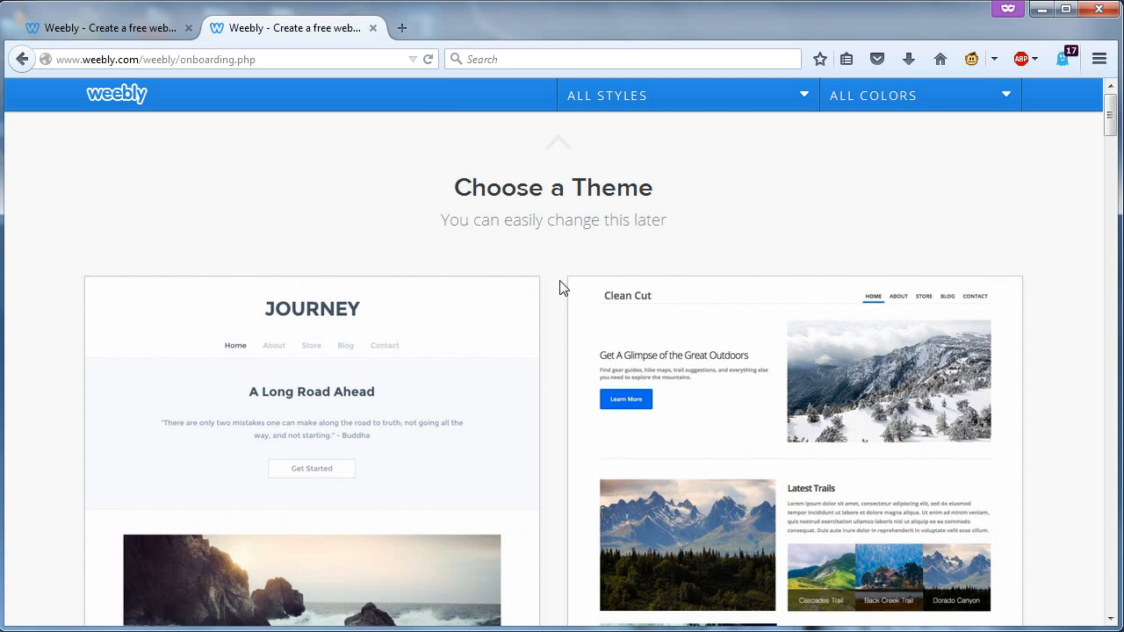
# - Browse the Choose a Theme gallery, looking over the Journey theme
pyautogui.scroll(-3, 563, 288)
pyautogui.scroll(-9, 563, 288)
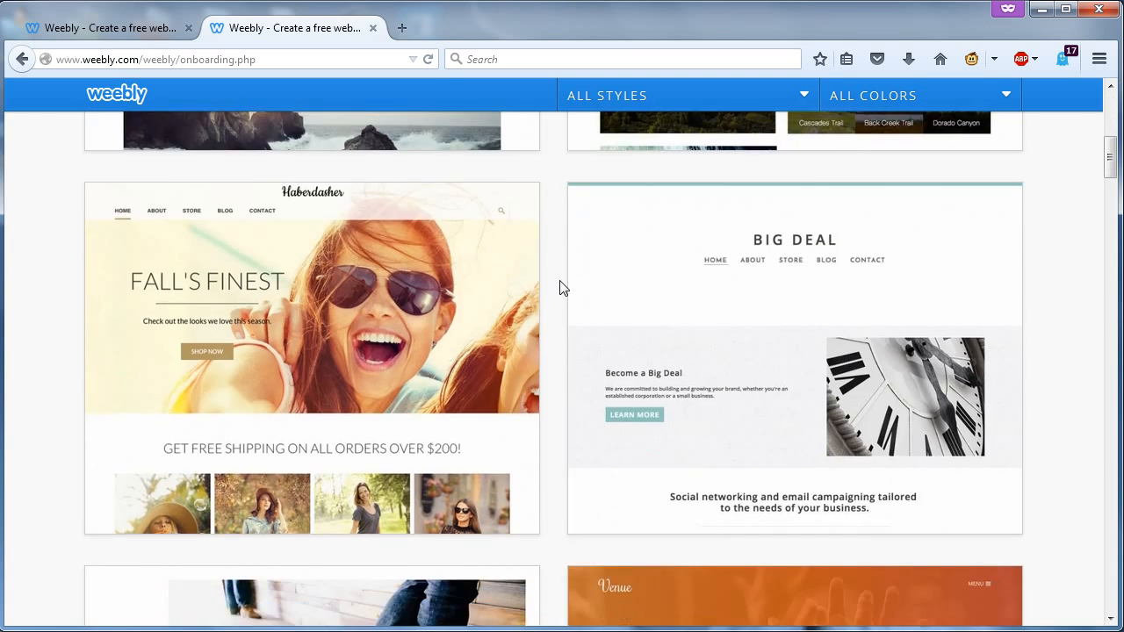
pyautogui.scroll(-6, 563, 288)
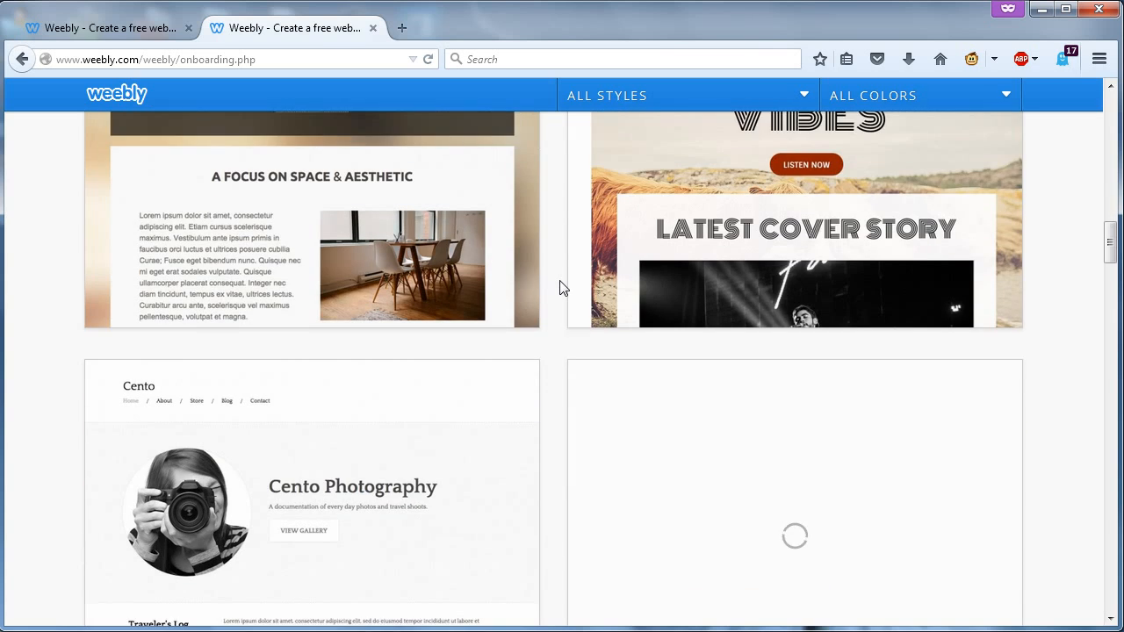
pyautogui.scroll(-2, 564, 288)
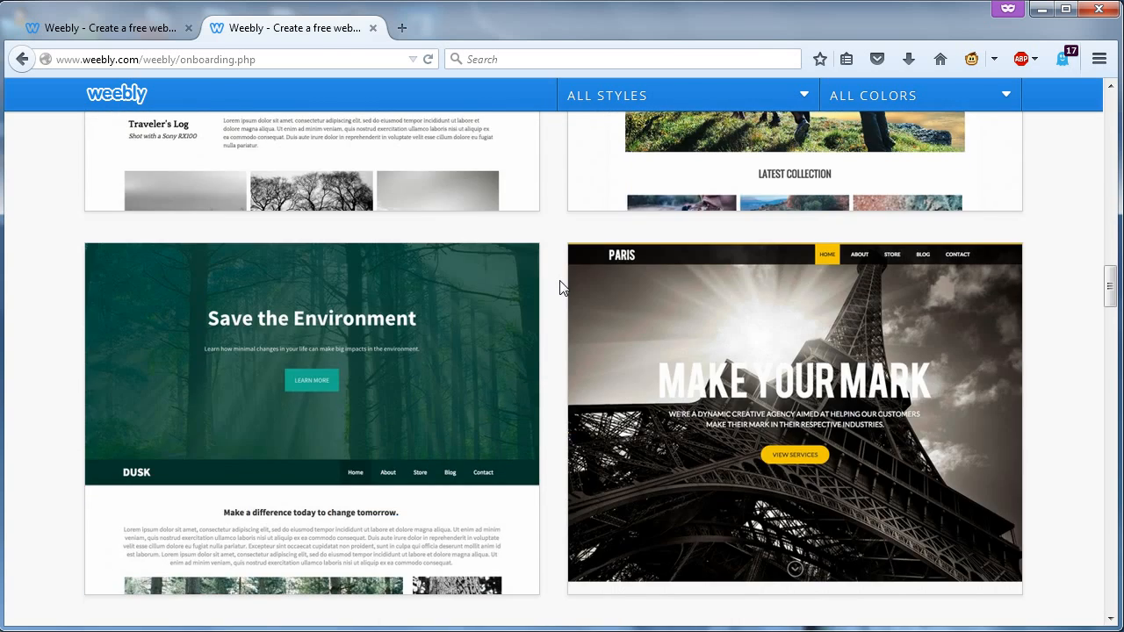
pyautogui.scroll(-8, 563, 288)
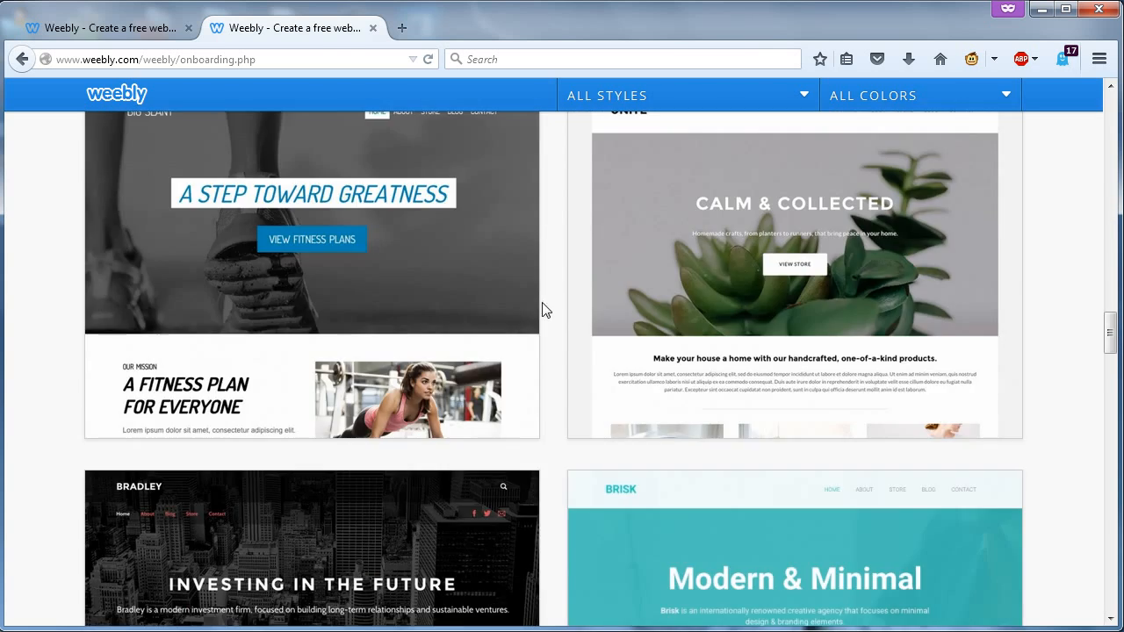
pyautogui.scroll(-4, 553, 303)
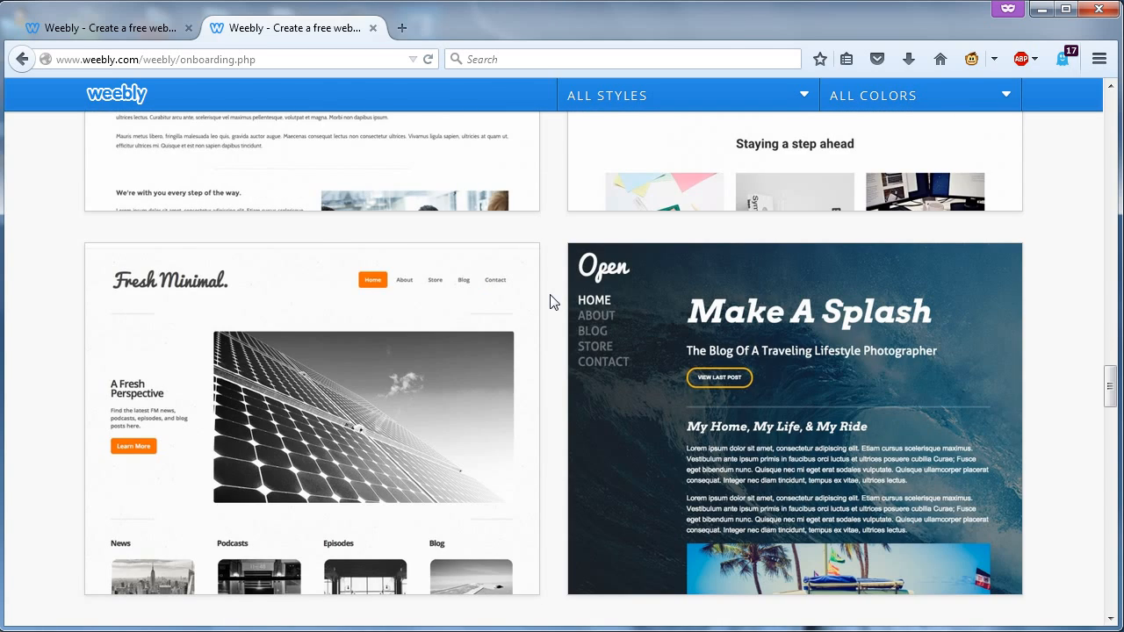
pyautogui.scroll(20, 553, 302)
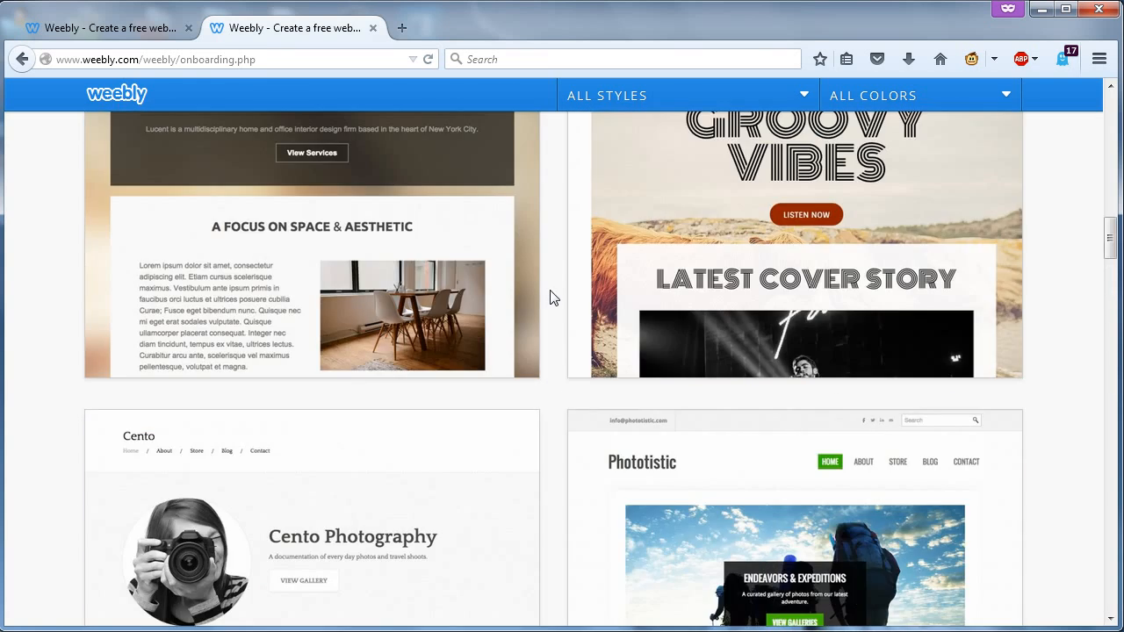
pyautogui.scroll(7, 552, 297)
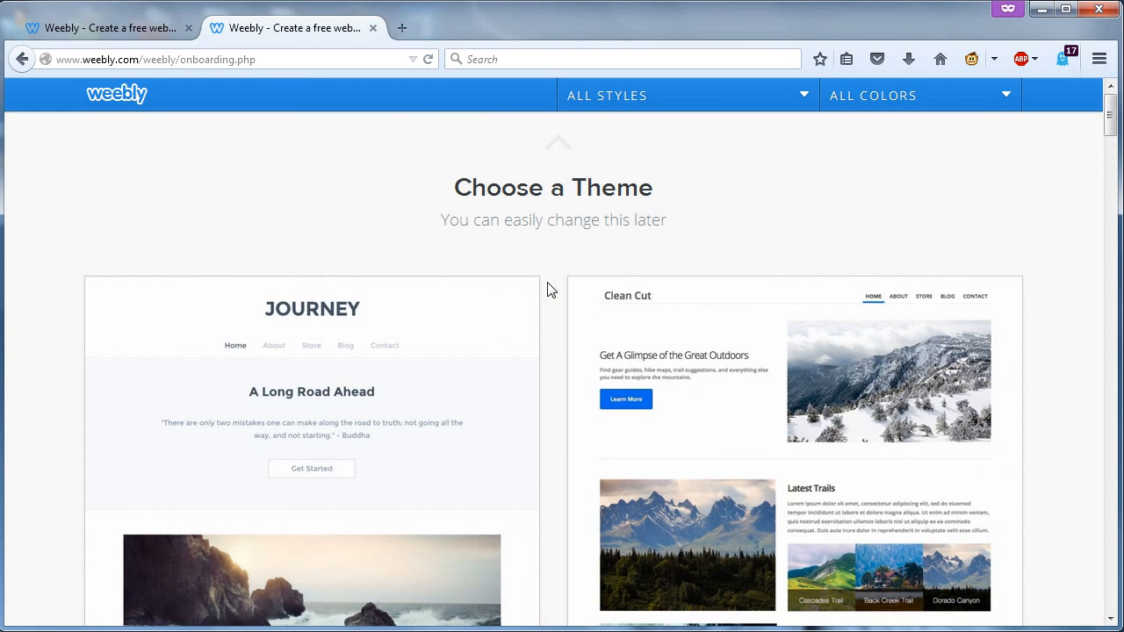
pyautogui.moveTo(304, 332)
pyautogui.scroll(-2, 555, 304)
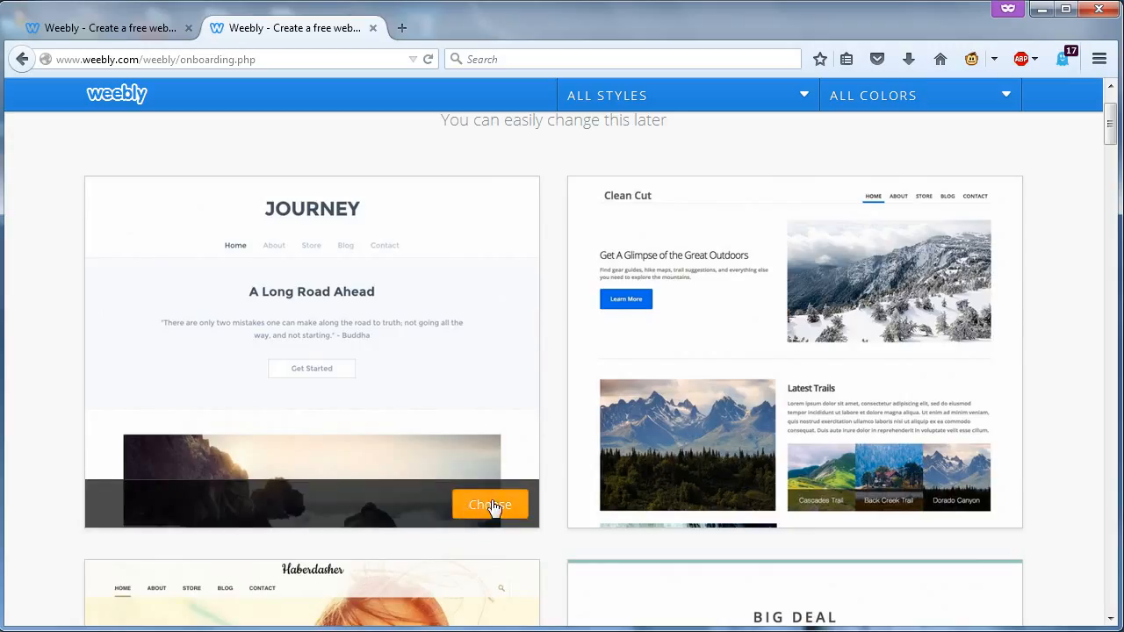
pyautogui.scroll(2, 557, 449)
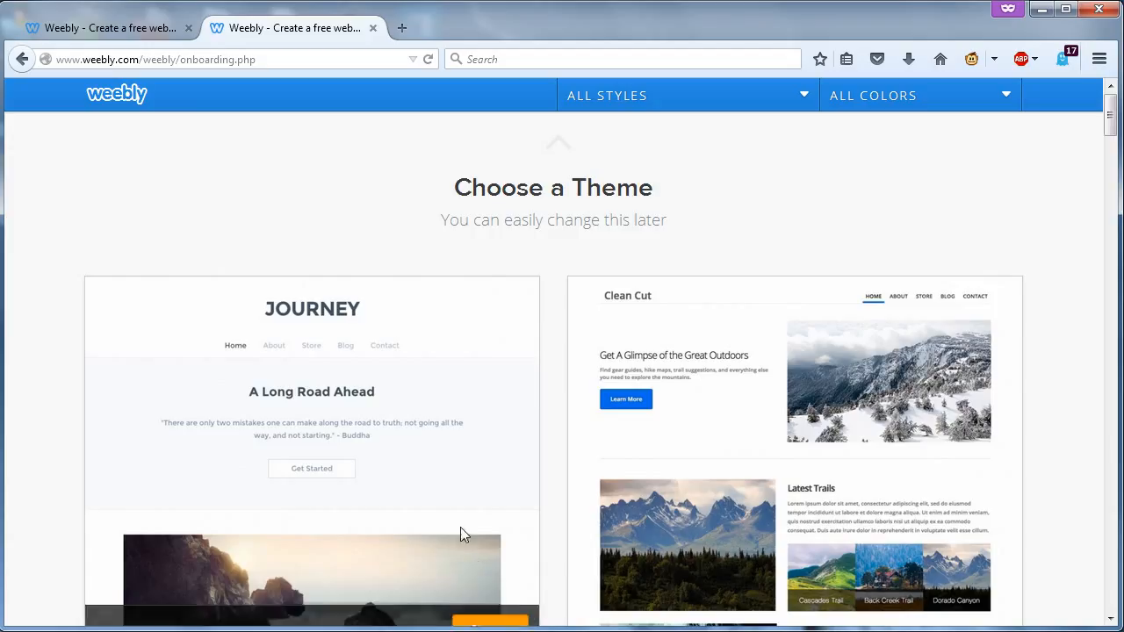
pyautogui.scroll(-2, 522, 467)
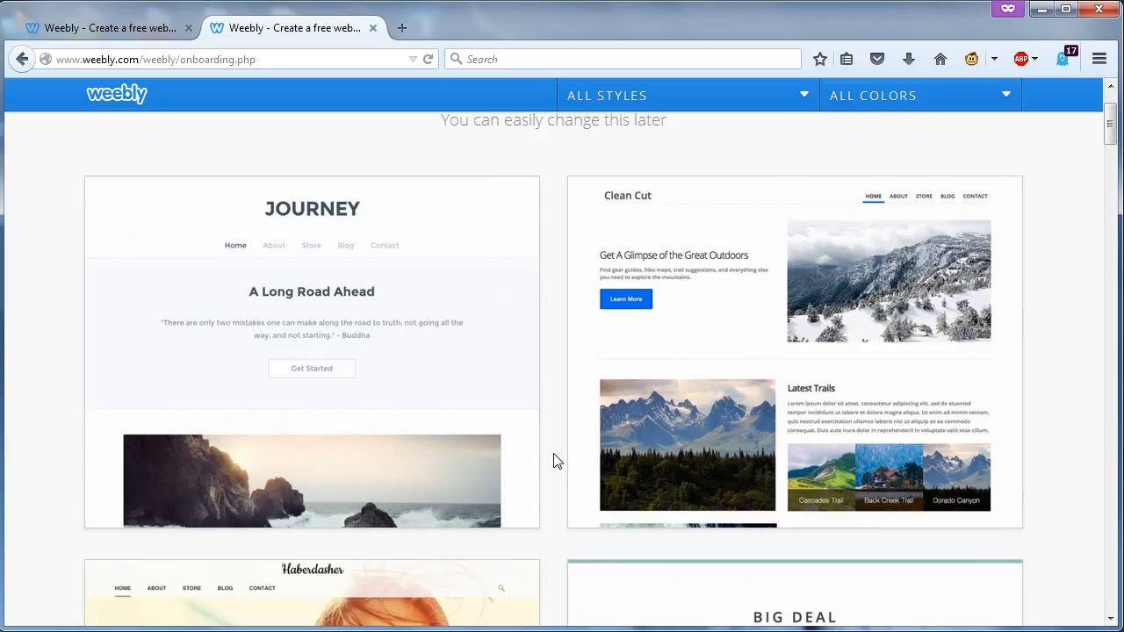
pyautogui.scroll(2, 557, 414)
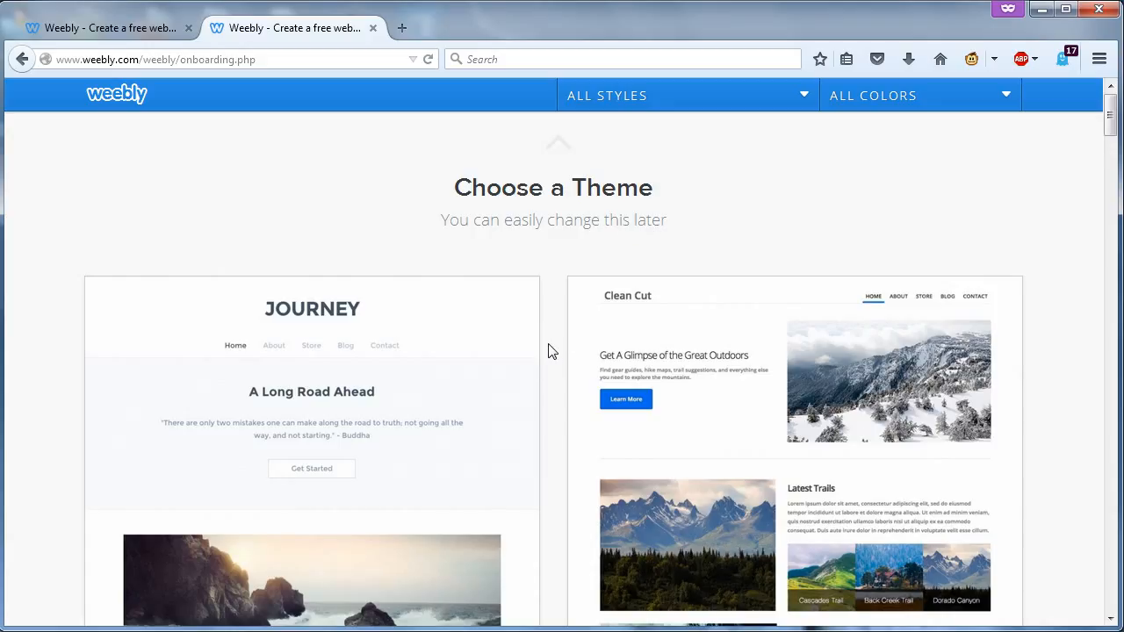
pyautogui.scroll(-4, 549, 349)
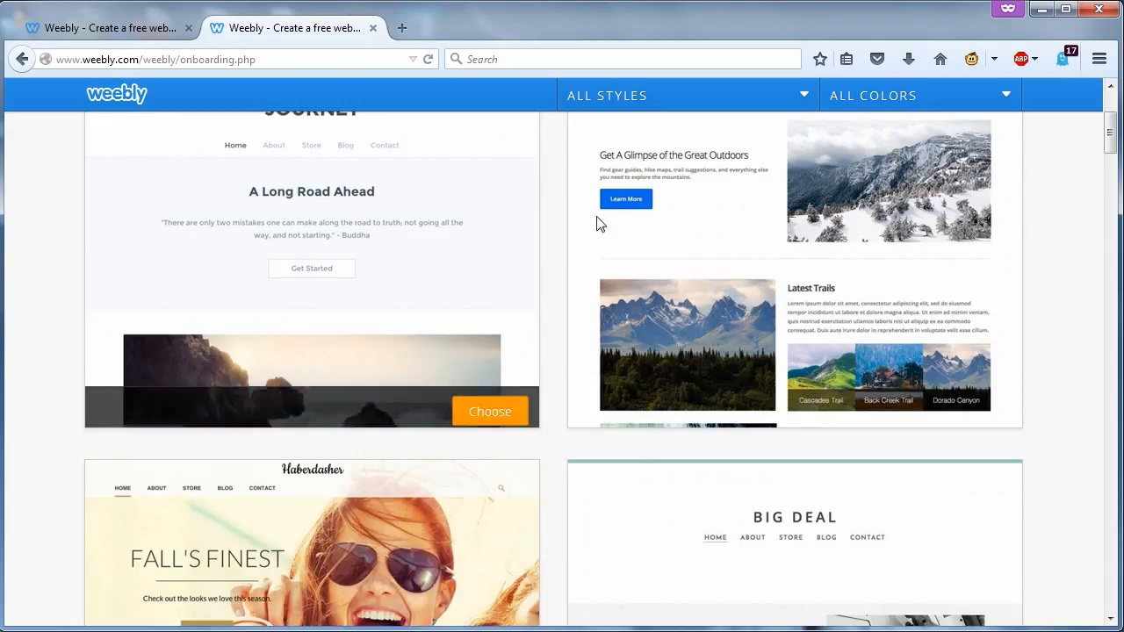
pyautogui.scroll(2, 545, 432)
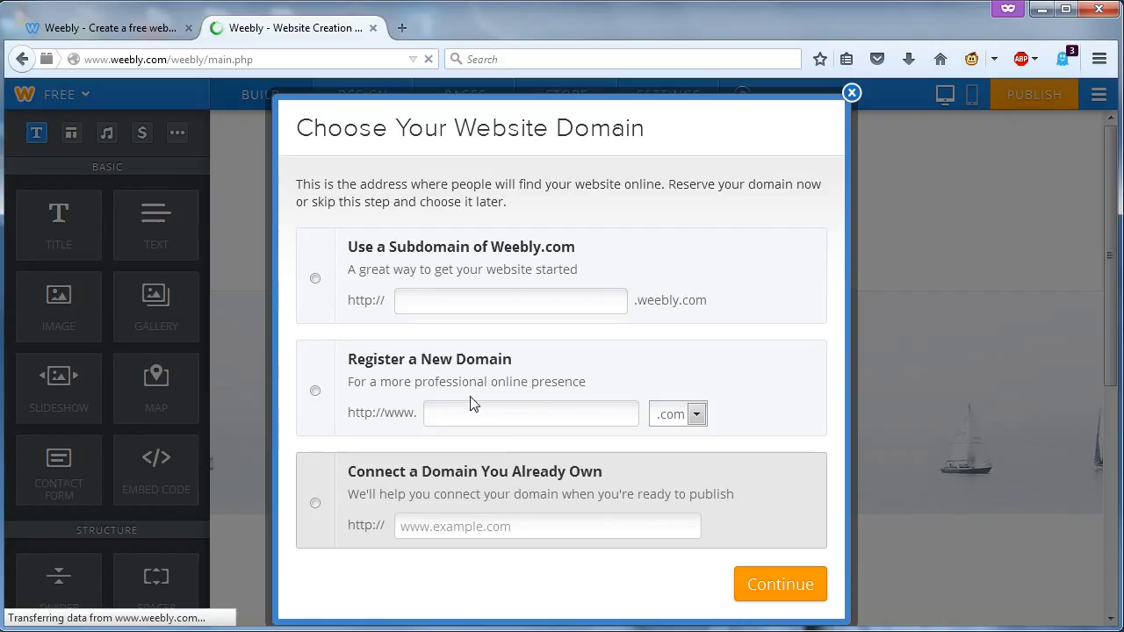
# - Claim the free subdomain communityballot.weebly.com and continue to the editor
pyautogui.click(431, 301)
pyautogui.click(431, 301)
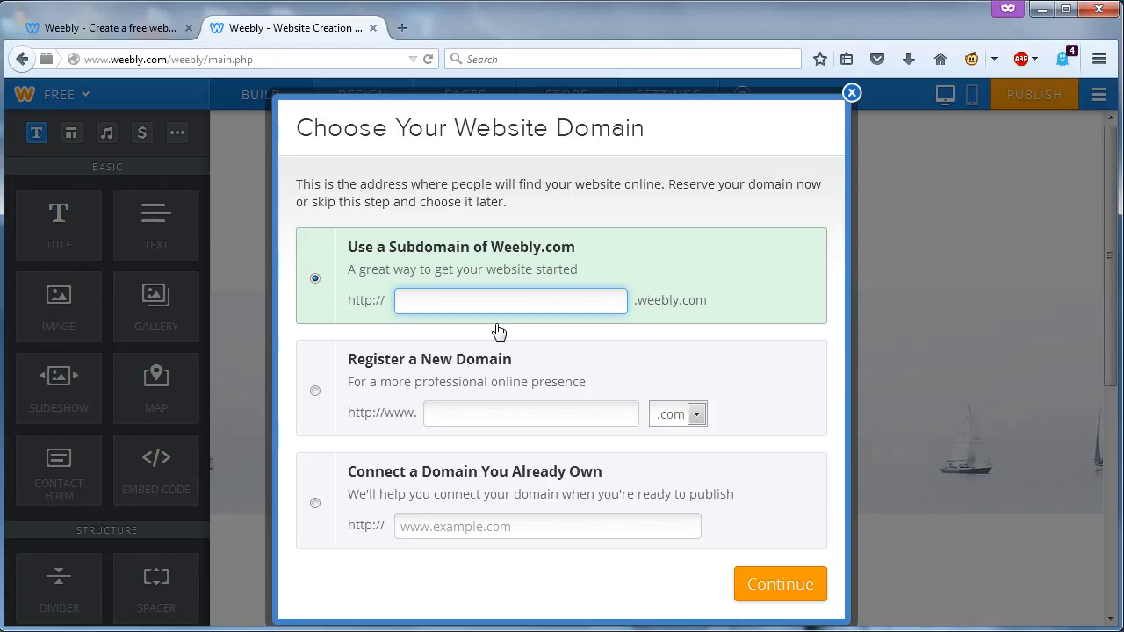
pyautogui.write('c')
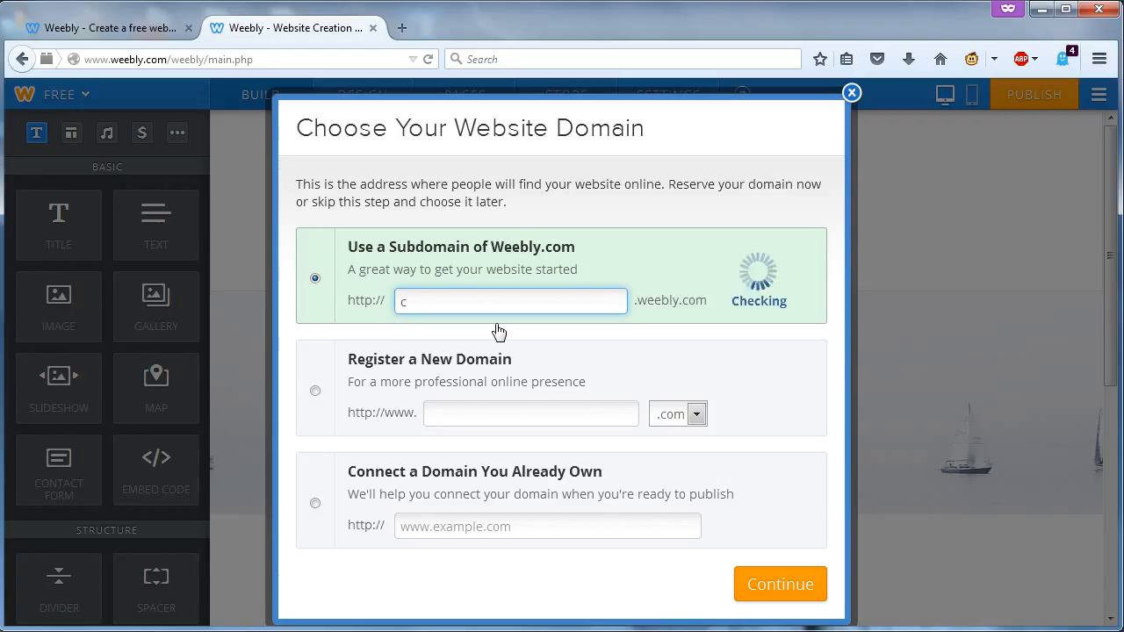
pyautogui.write('omm')
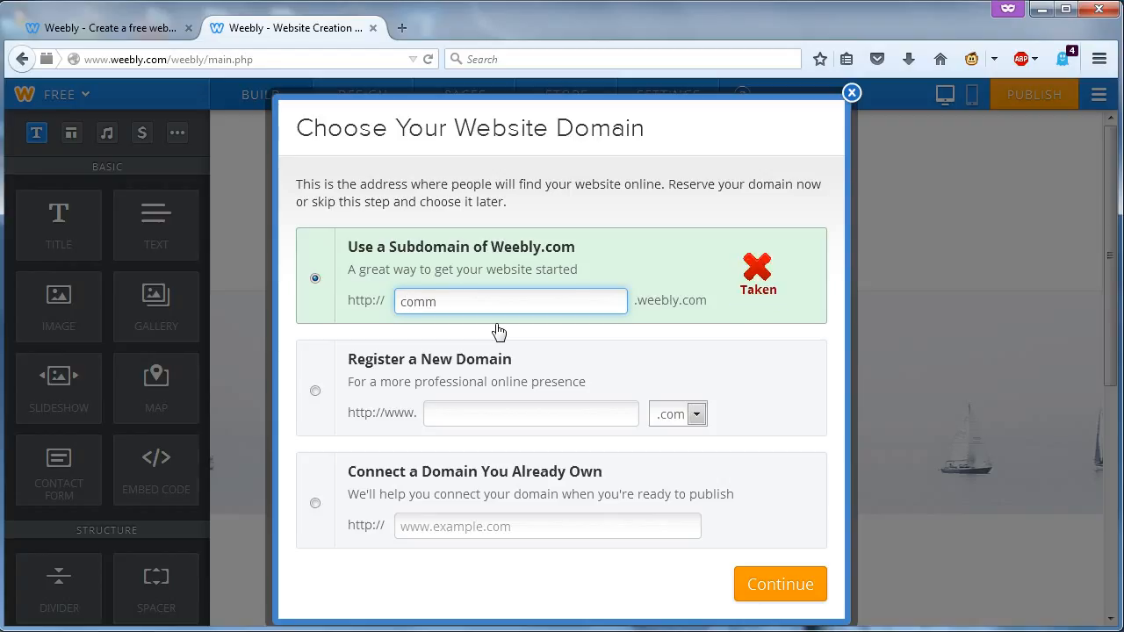
pyautogui.write('unity')
pyautogui.write('ballot')
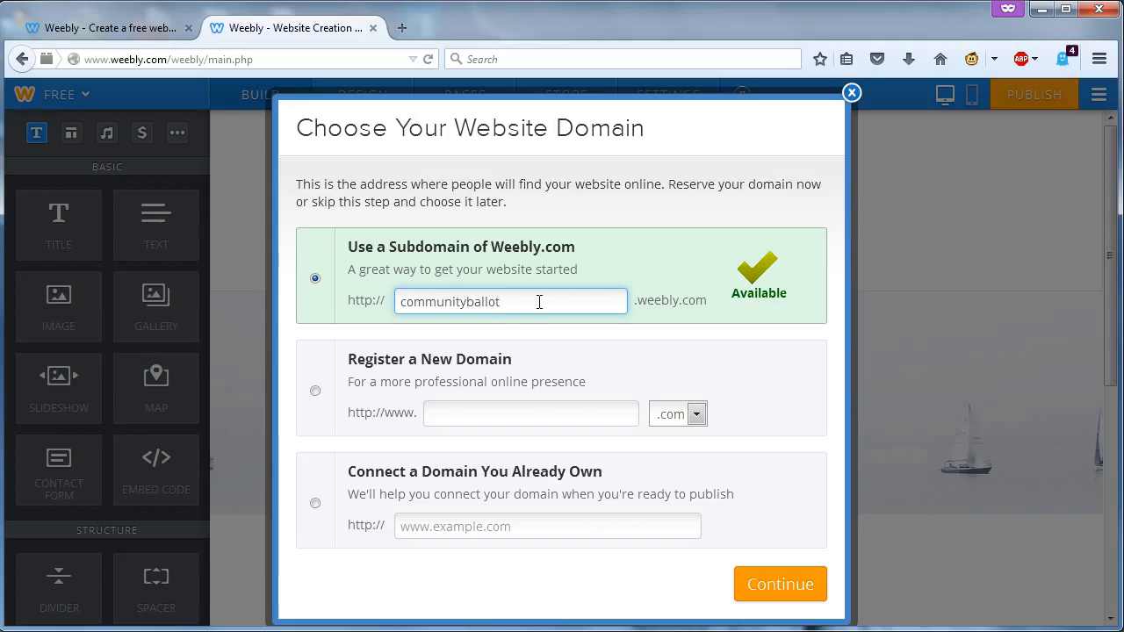
pyautogui.click(767, 589)
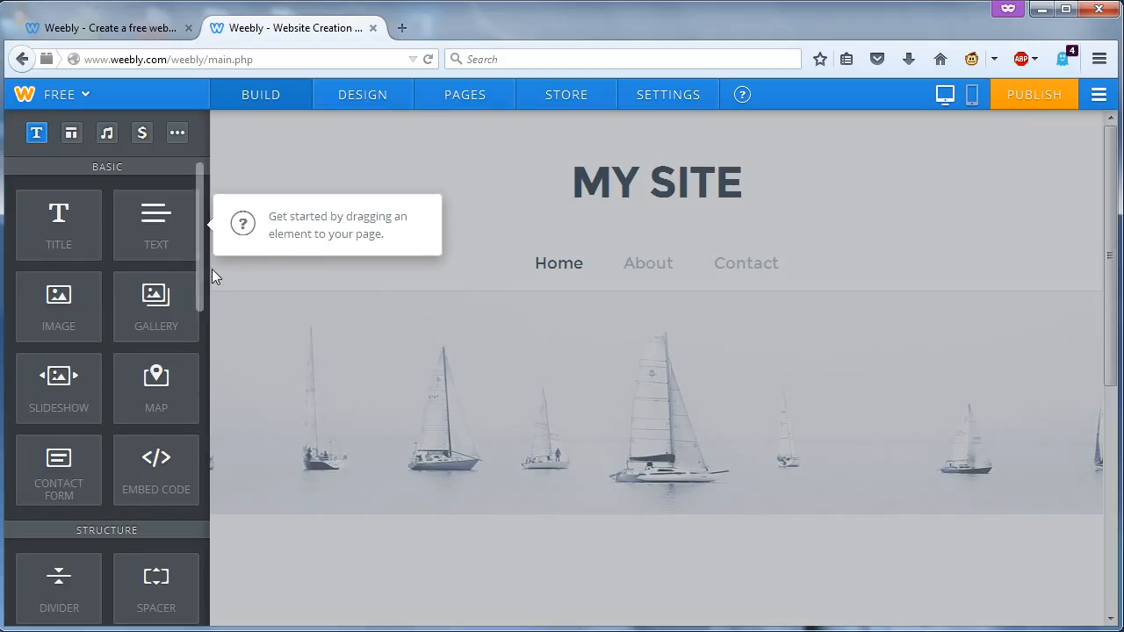
# - Dismiss the editor tip and switch the MY SITE title to a Logo
pyautogui.click(910, 185)
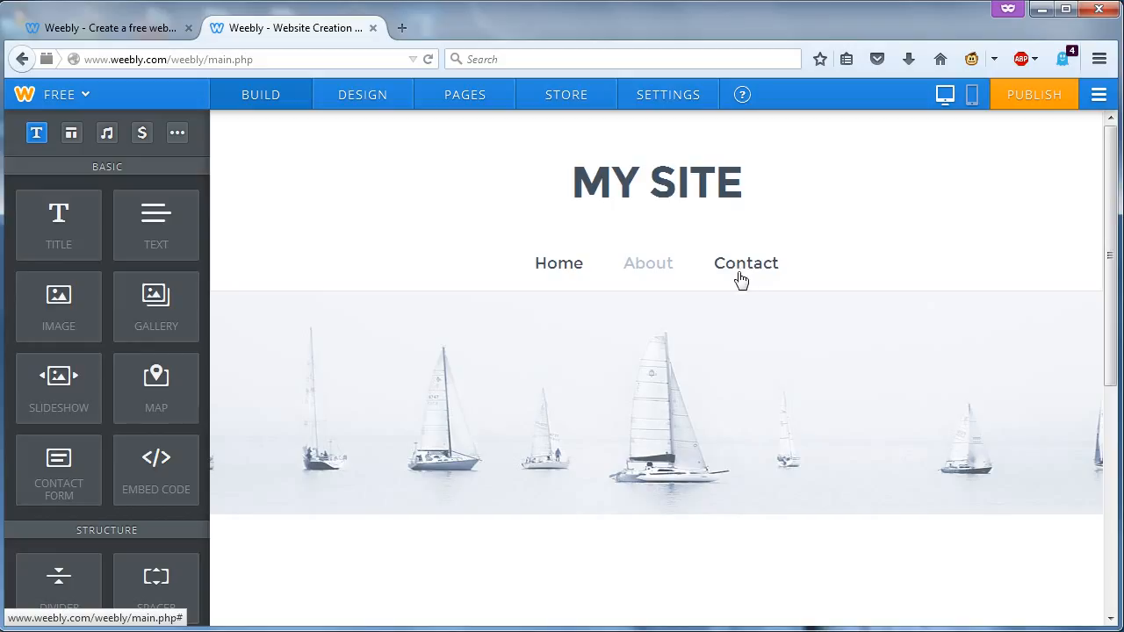
pyautogui.moveTo(654, 183)
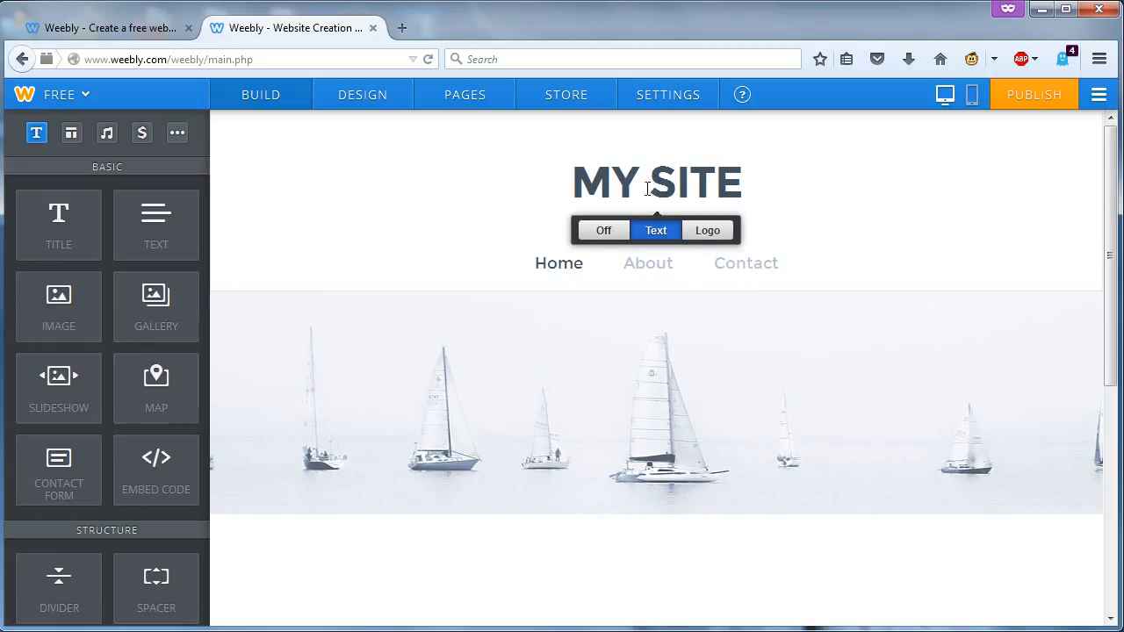
pyautogui.click(704, 230)
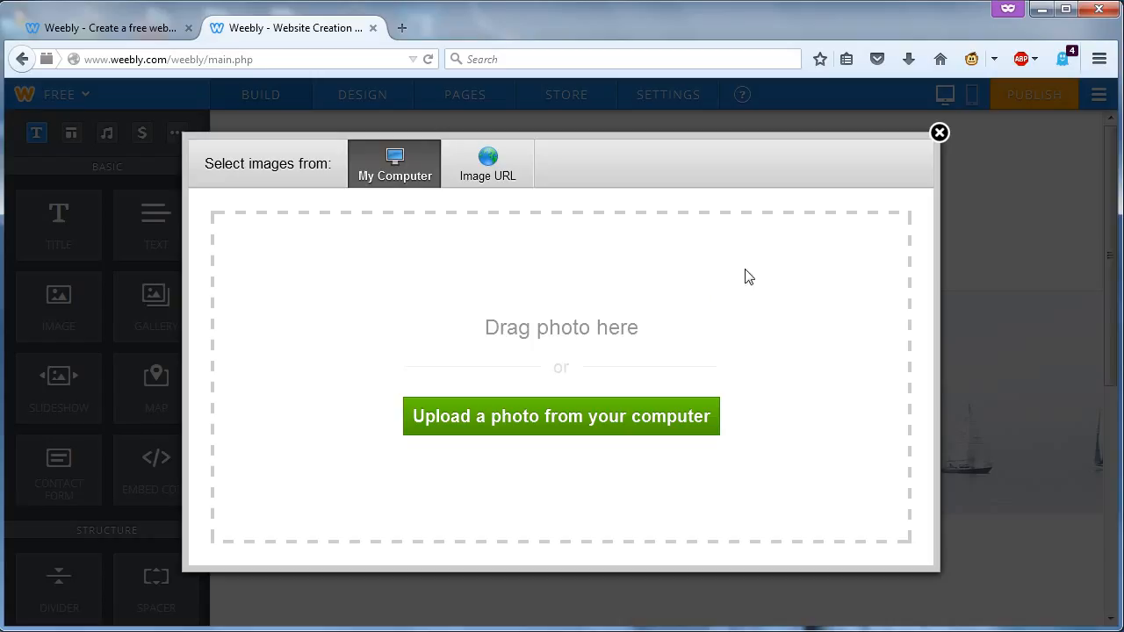
# - Upload white-bg-512.jpg from the Desktop as the site logo
pyautogui.click(560, 420)
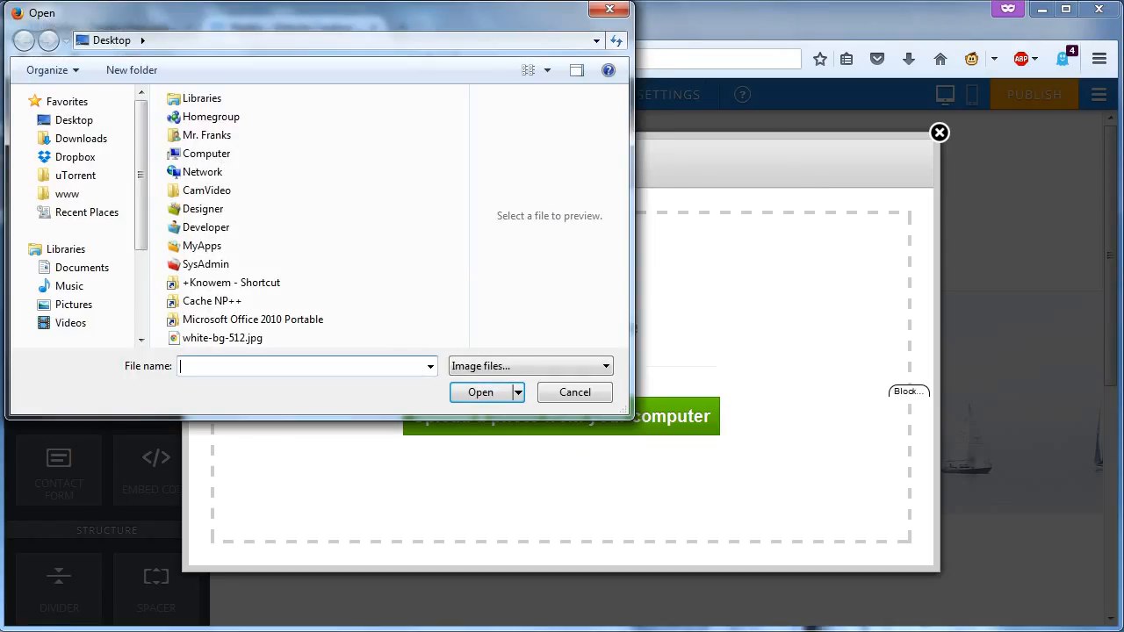
pyautogui.click(0, 353)
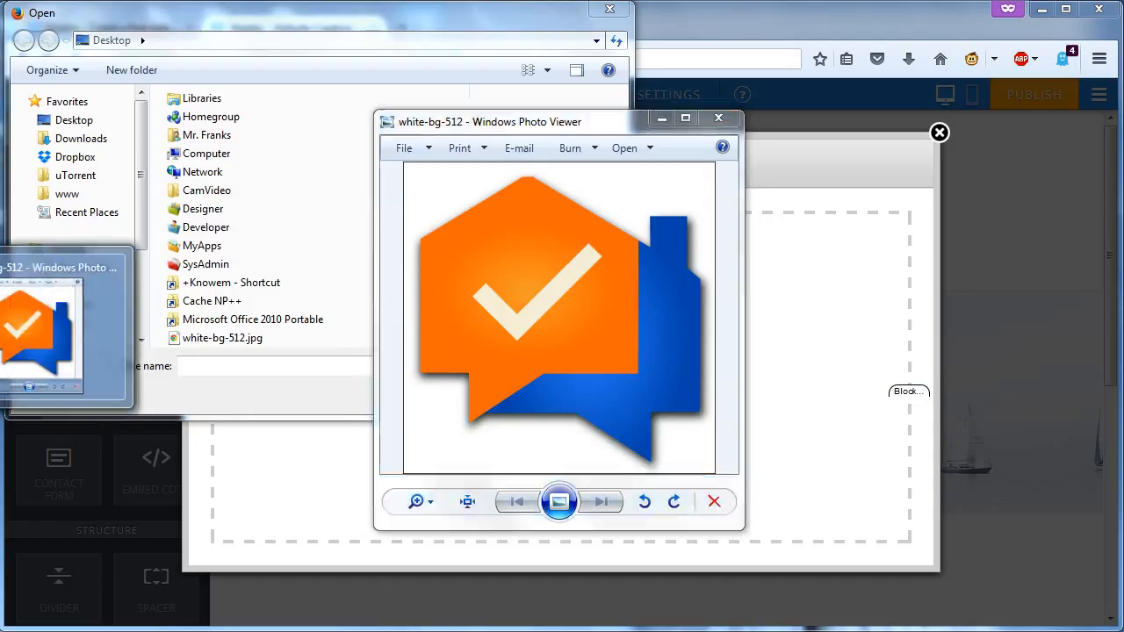
pyautogui.click(0, 341)
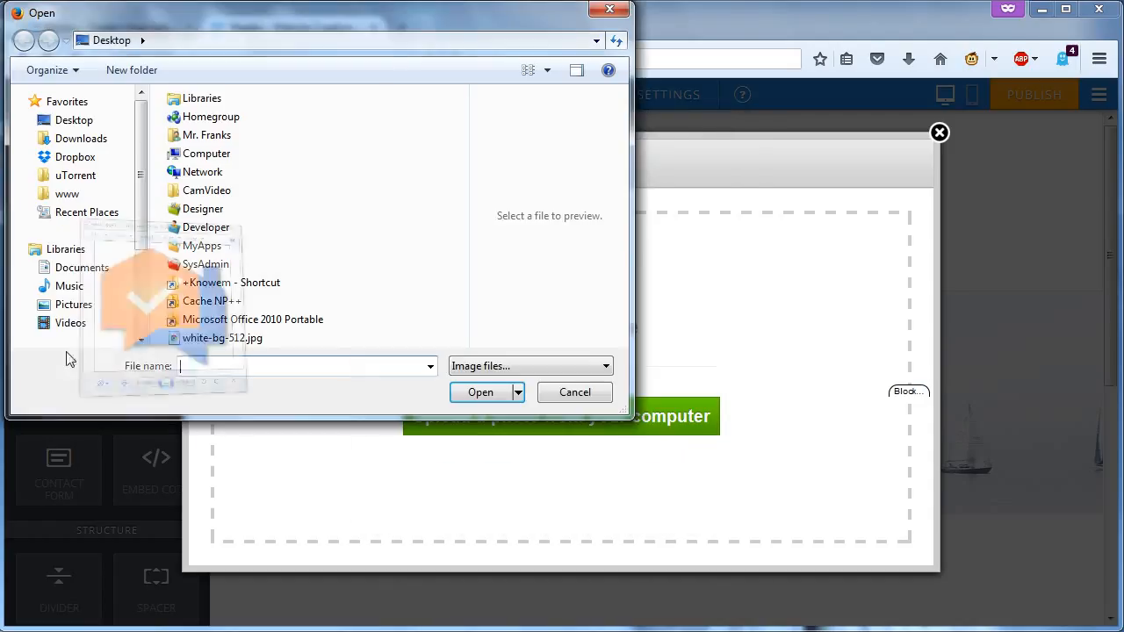
pyautogui.click(81, 120)
pyautogui.scroll(-3, 437, 257)
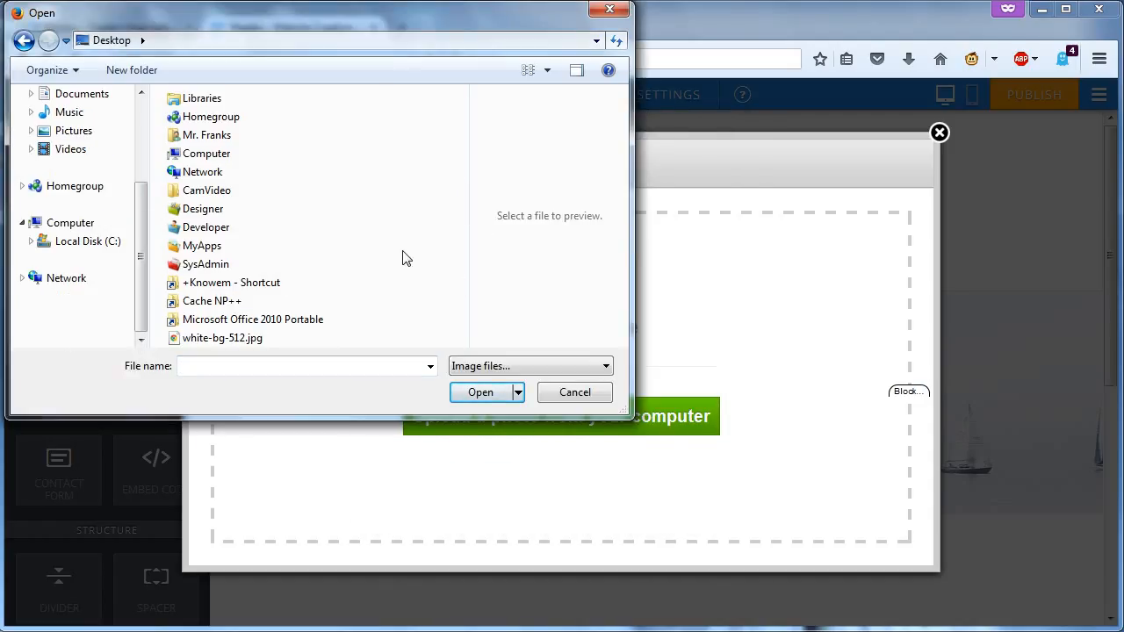
pyautogui.moveTo(138, 206); pyautogui.dragTo(141, 95)
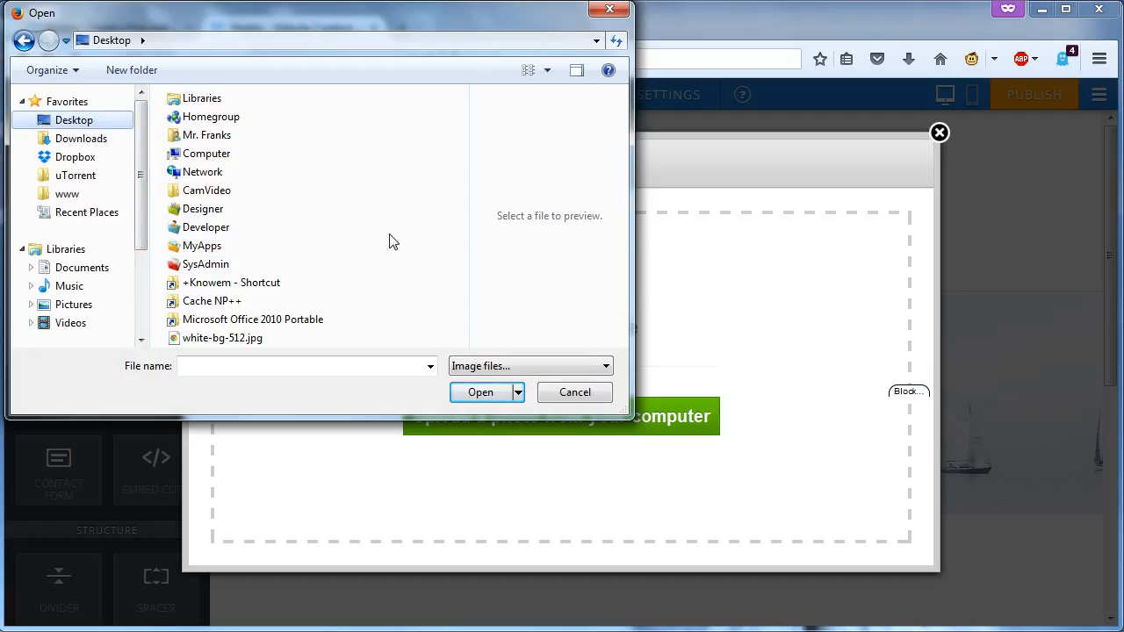
pyautogui.click(252, 340)
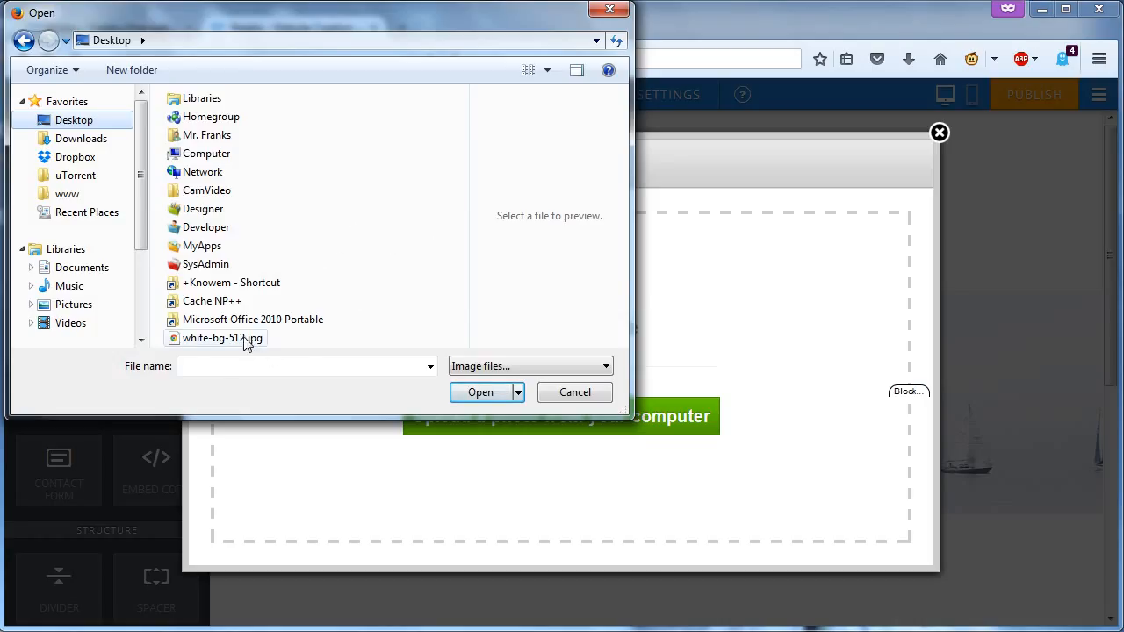
pyautogui.click(472, 395)
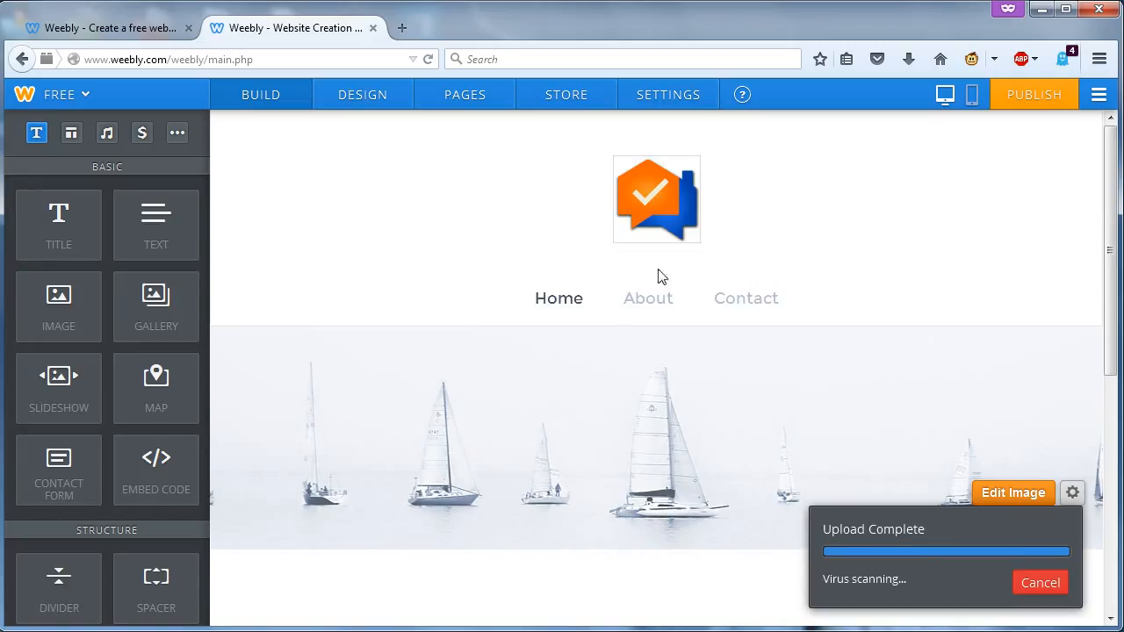
# - Select the new header logo and bring up the header's Page Layout options
pyautogui.click(673, 218)
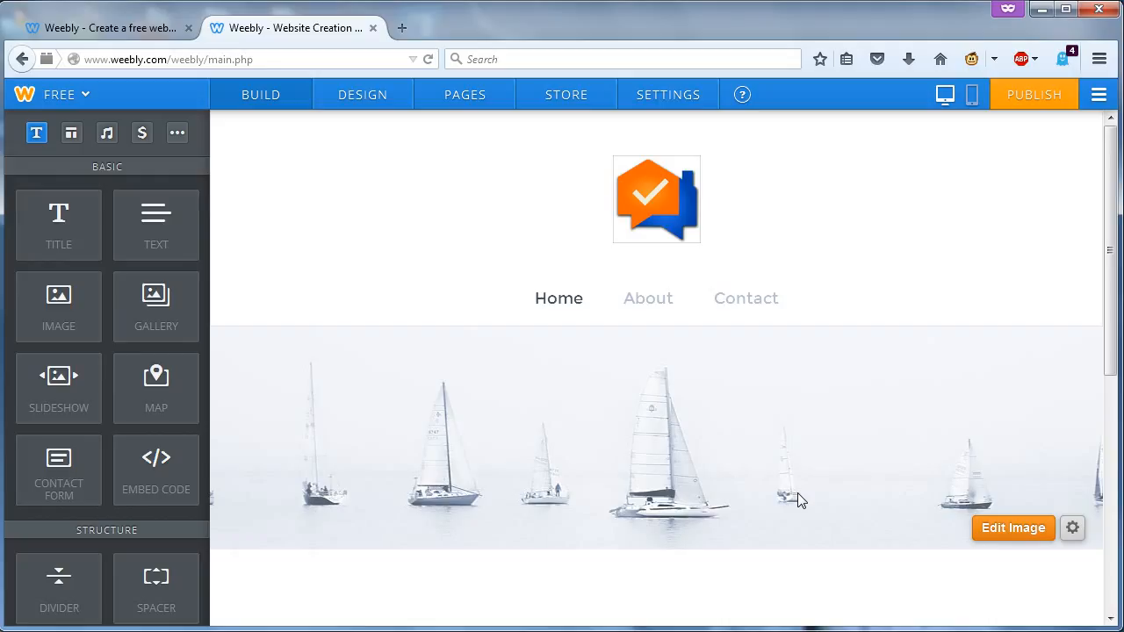
pyautogui.click(1073, 531)
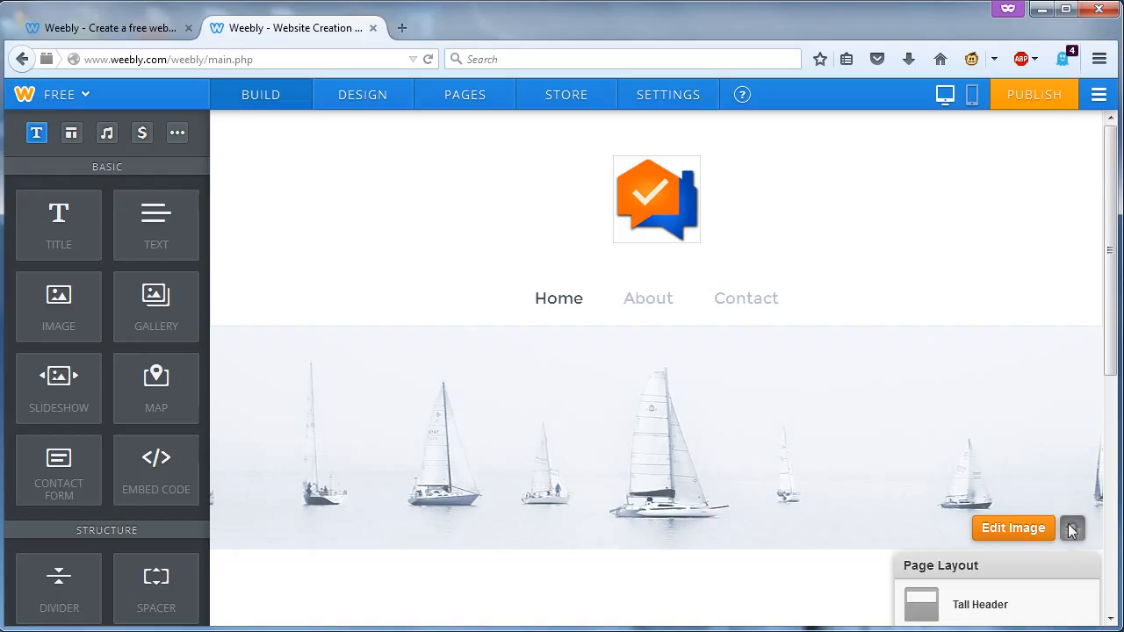
pyautogui.scroll(-2, 1072, 527)
# - Apply the No Header layout to the home page
pyautogui.scroll(-1, 1054, 540)
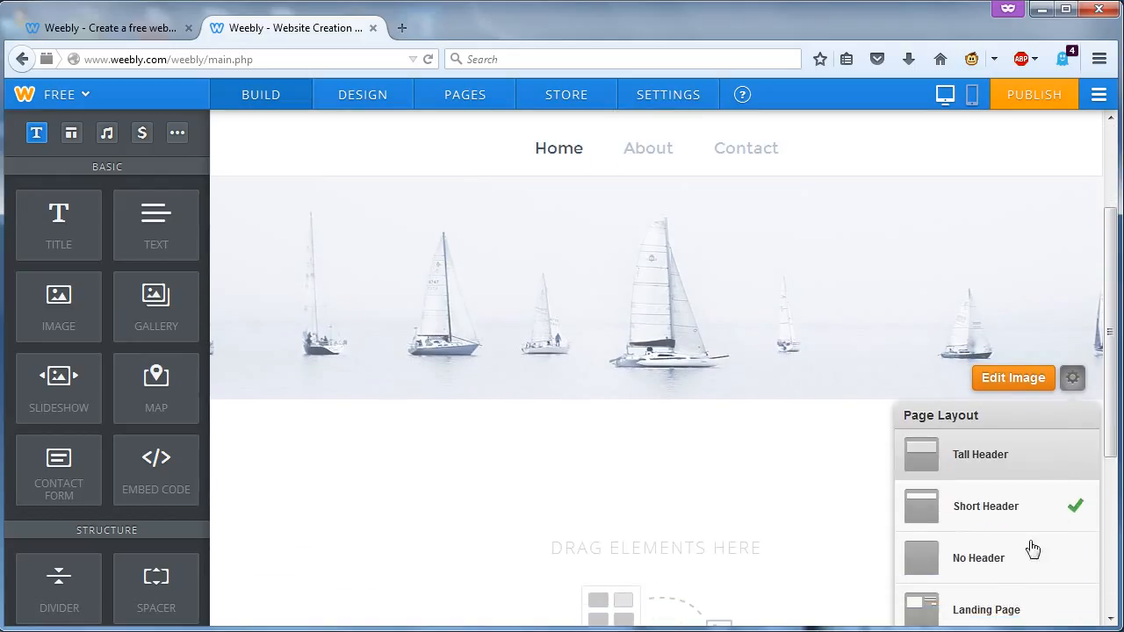
pyautogui.click(983, 562)
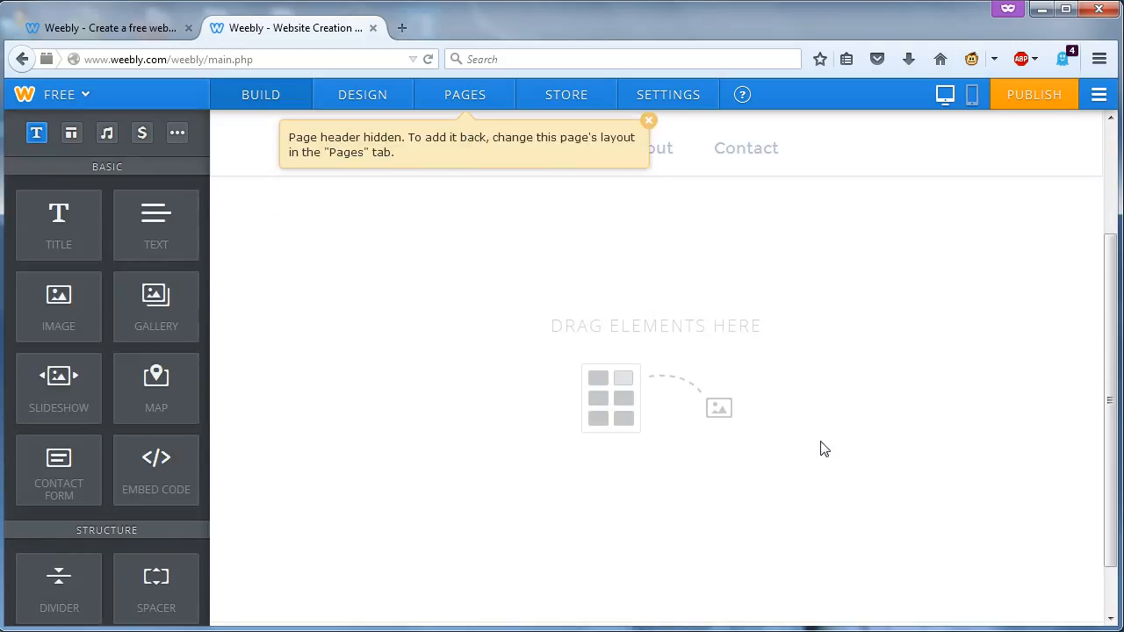
pyautogui.scroll(2, 822, 448)
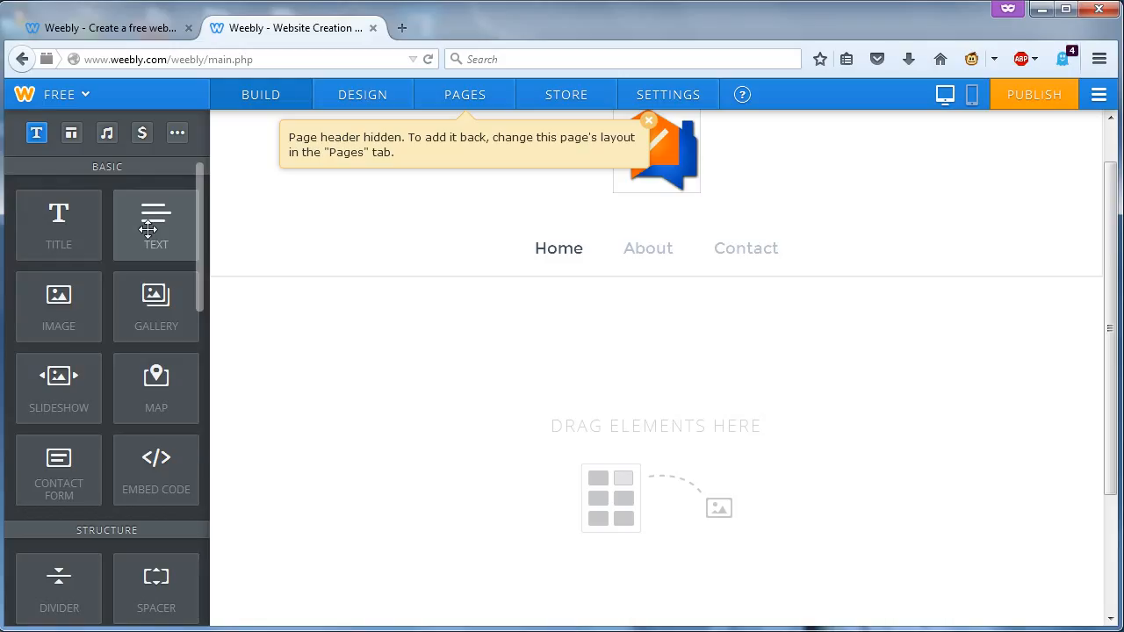
# - Add a Text element to the home page content area, start editing it, and switch to Notepad
pyautogui.moveTo(147, 229); pyautogui.dragTo(553, 349)
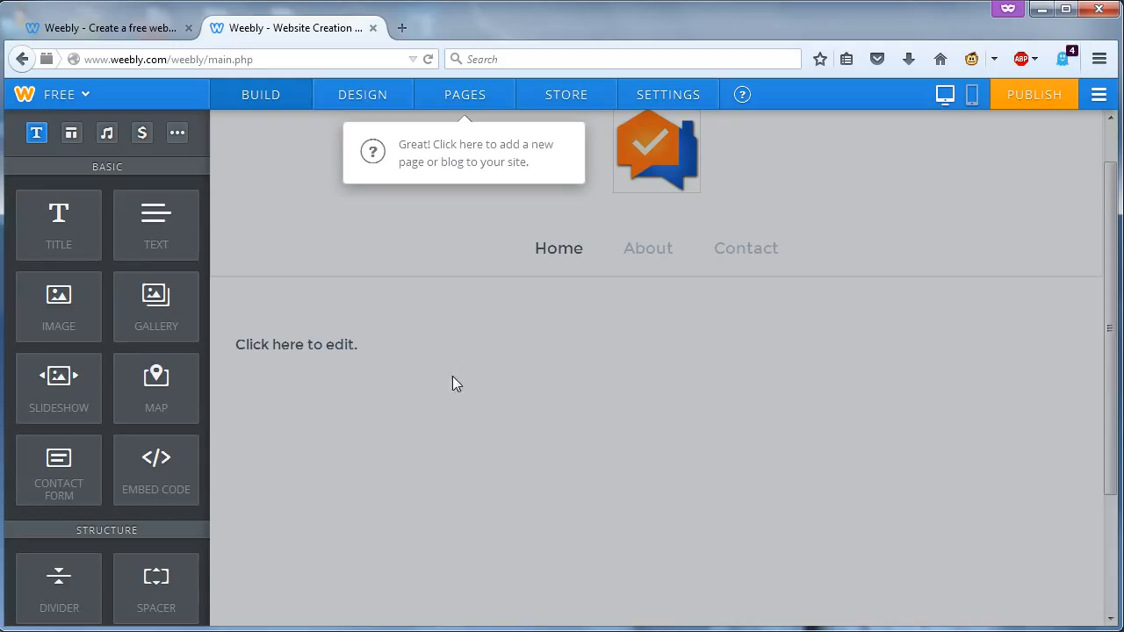
pyautogui.click(459, 217)
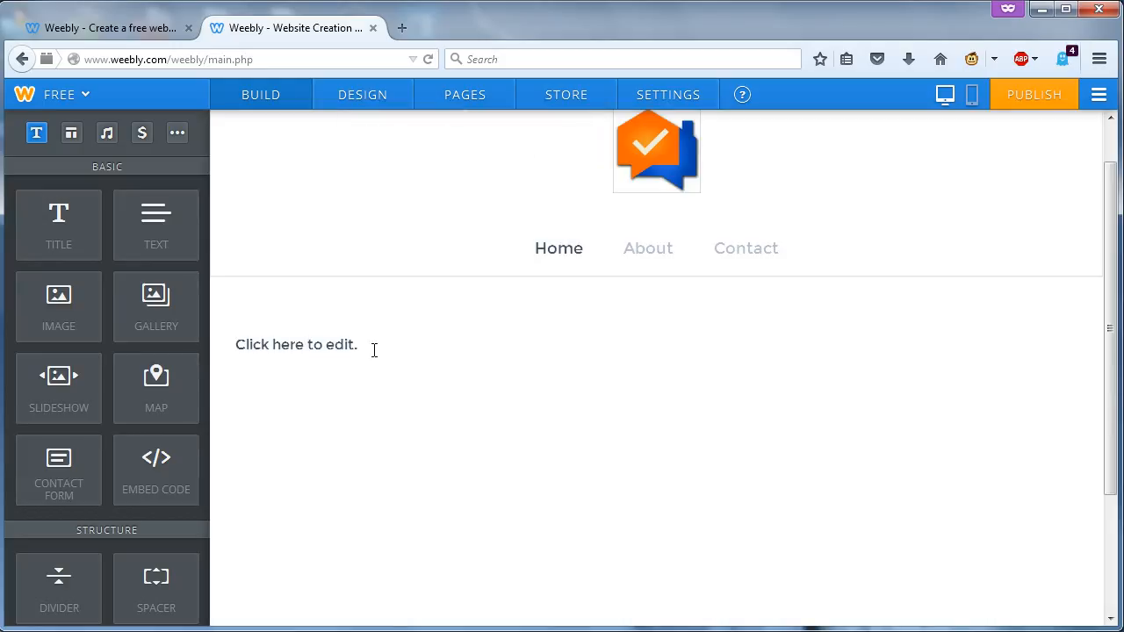
pyautogui.click(364, 349)
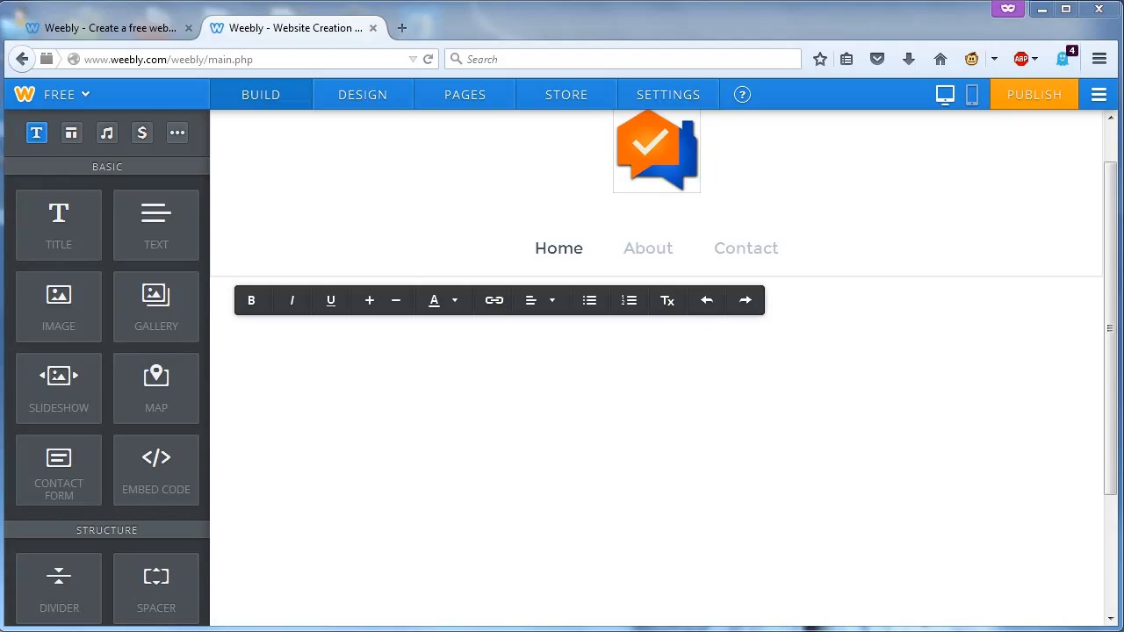
pyautogui.hotkey('alt', 'Tab')
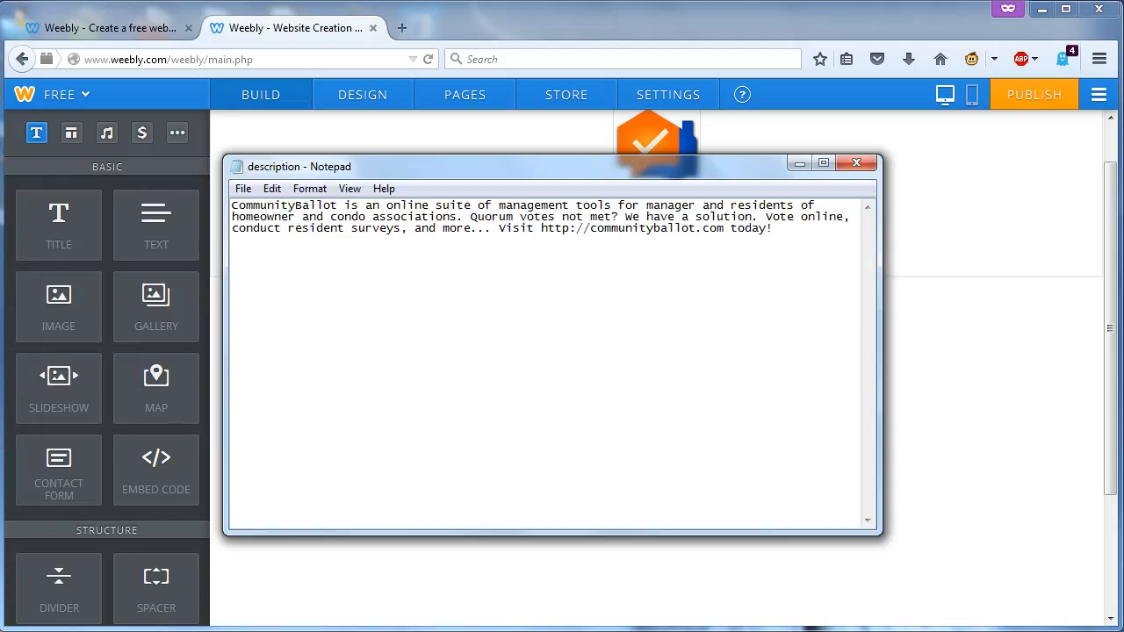
# - Copy the whole CommunityBallot description from Notepad, then minimize Notepad
pyautogui.moveTo(774, 229); pyautogui.dragTo(232, 217)
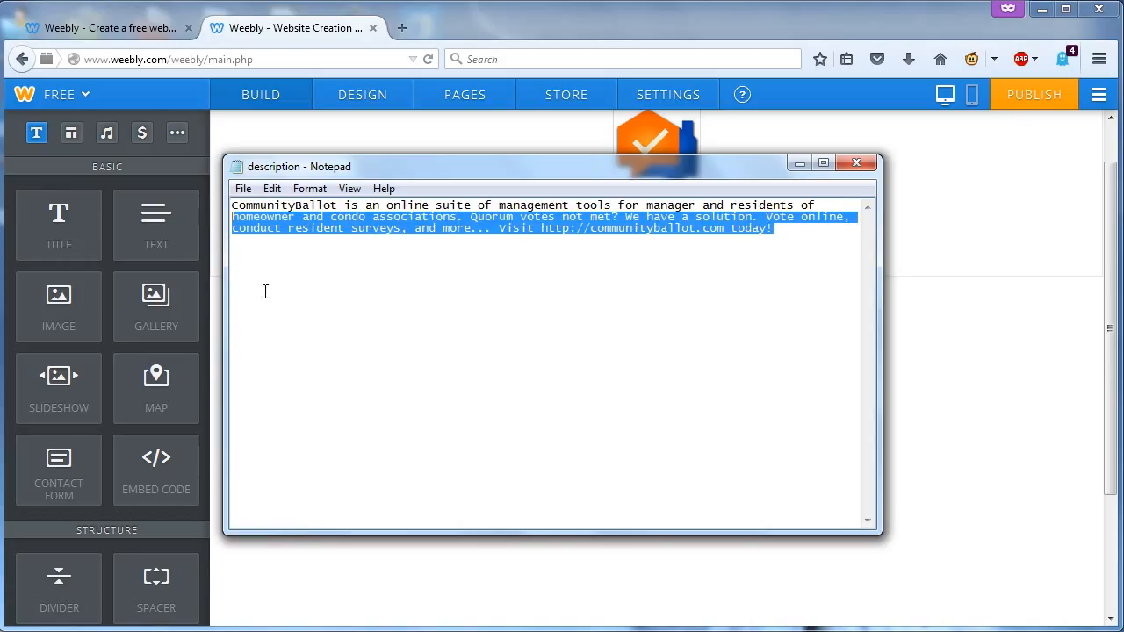
pyautogui.click(315, 275)
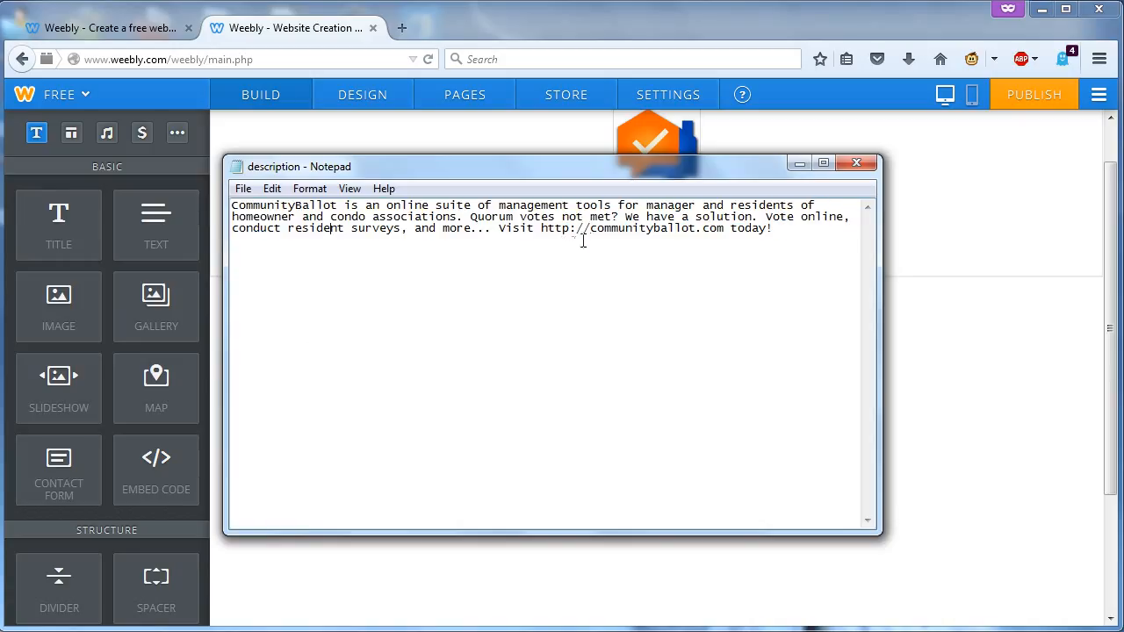
pyautogui.moveTo(540, 229); pyautogui.dragTo(724, 240)
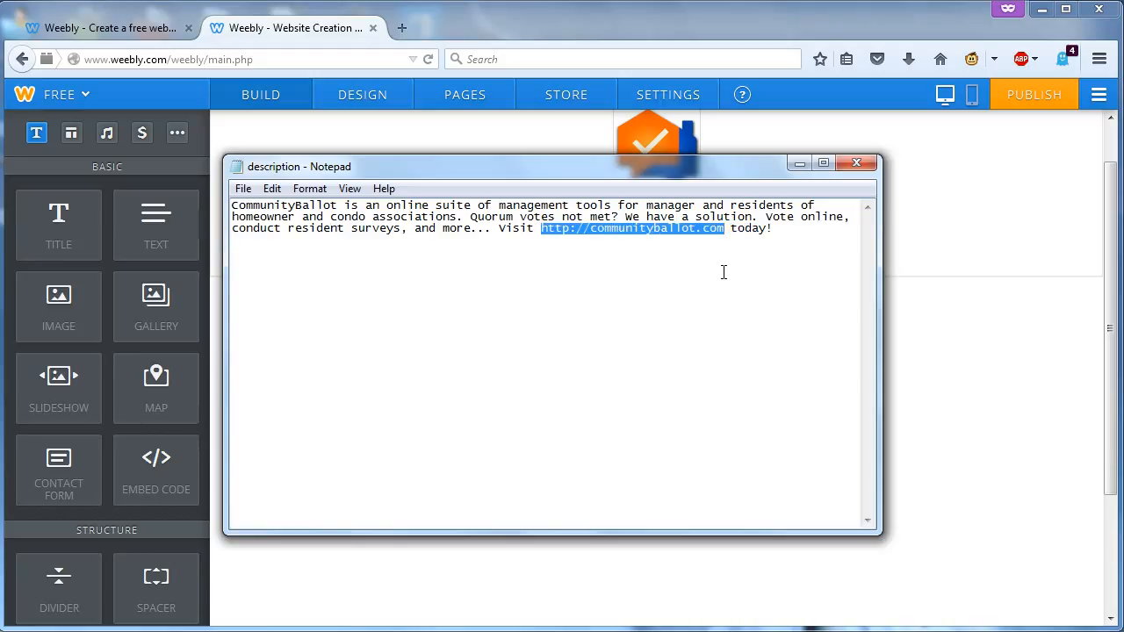
pyautogui.moveTo(775, 230); pyautogui.dragTo(233, 207)
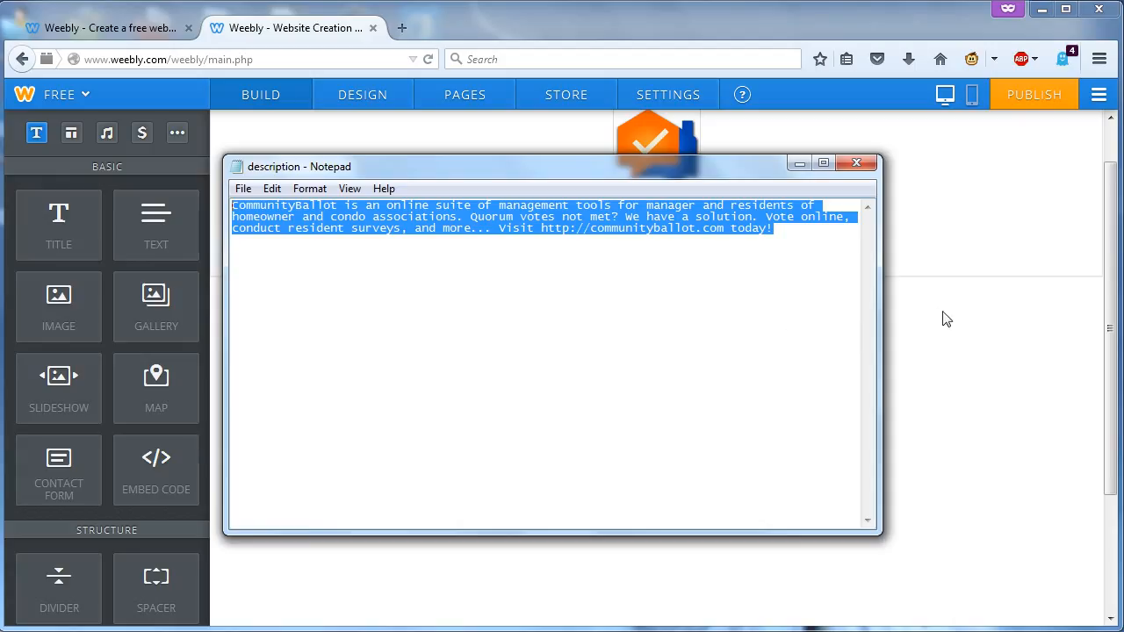
pyautogui.rightClick(585, 231)
pyautogui.click(581, 227)
pyautogui.rightClick(581, 226)
pyautogui.click(624, 283)
pyautogui.click(800, 163)
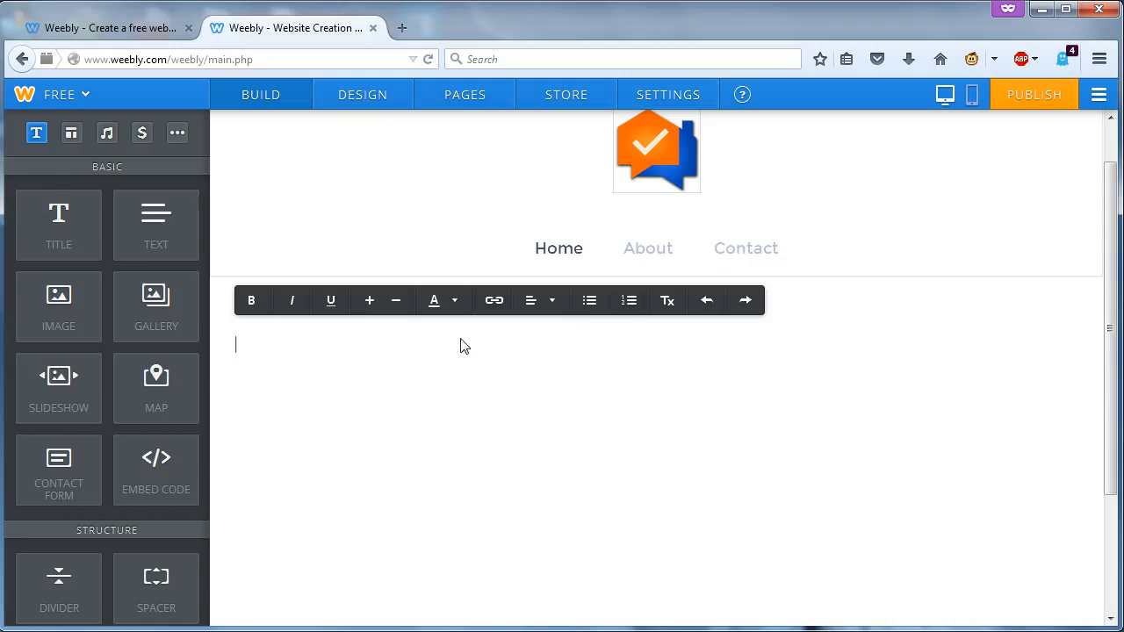
# - Delete the 'Click here to edit.' placeholder from the home page text block
pyautogui.rightClick(265, 343)
pyautogui.click(268, 341)
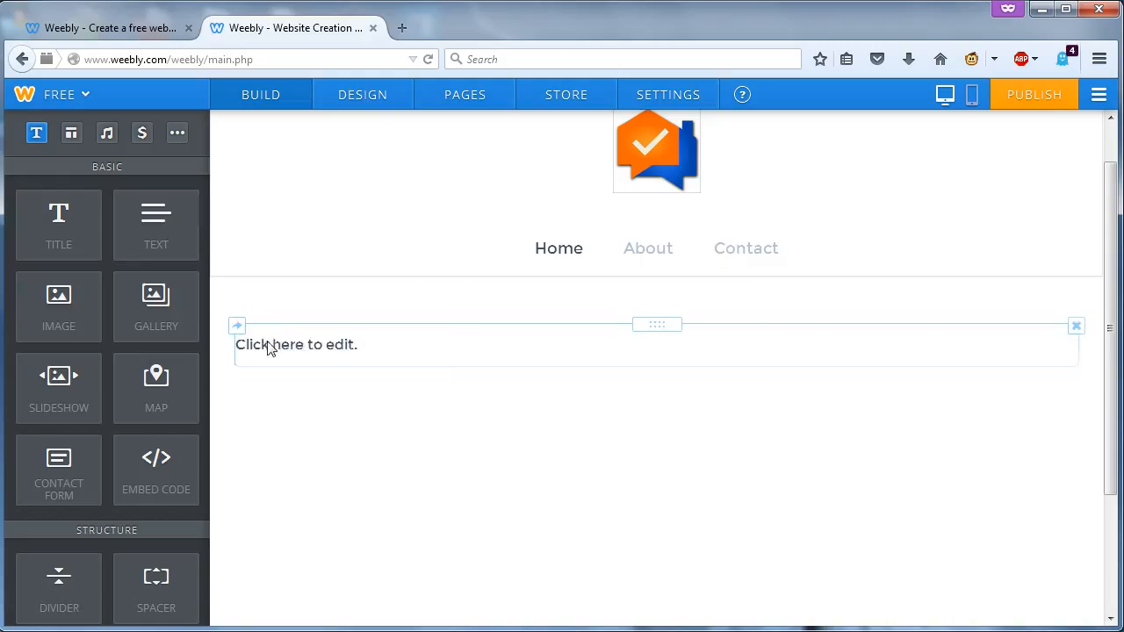
pyautogui.tripleClick(269, 341)
pyautogui.press('BackSpace')
pyautogui.rightClick(284, 349)
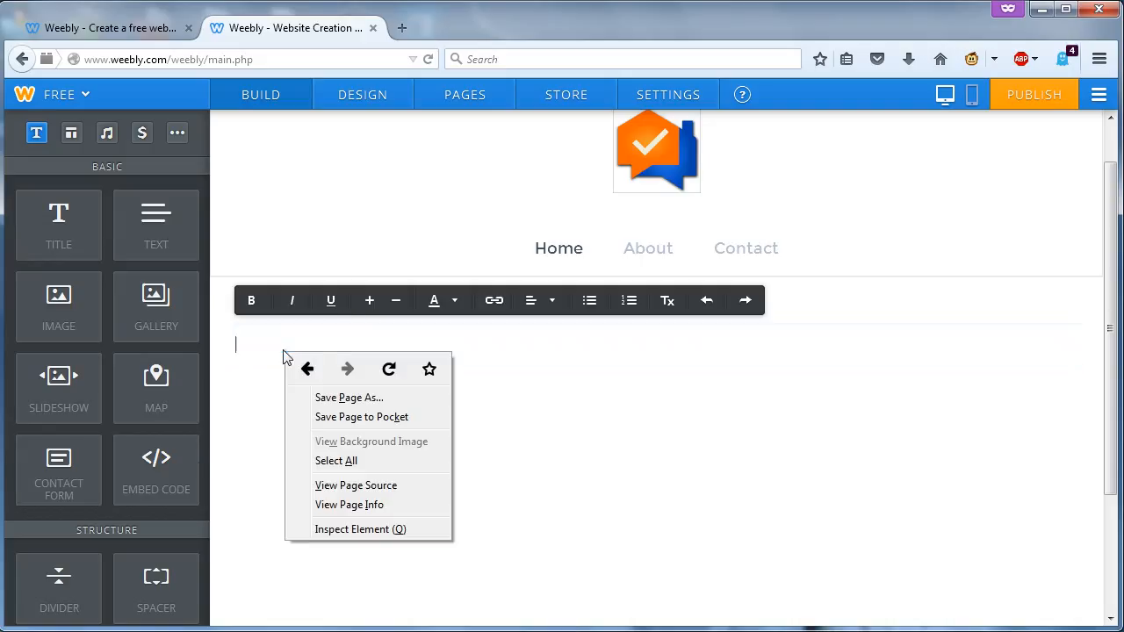
pyautogui.click(304, 338)
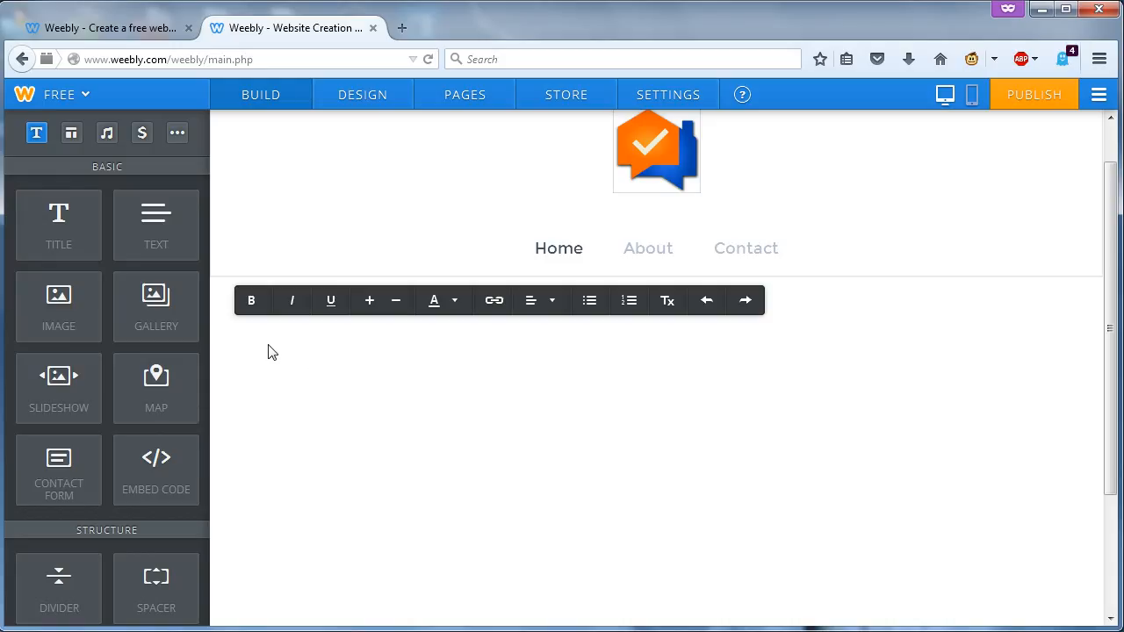
pyautogui.rightClick(271, 351)
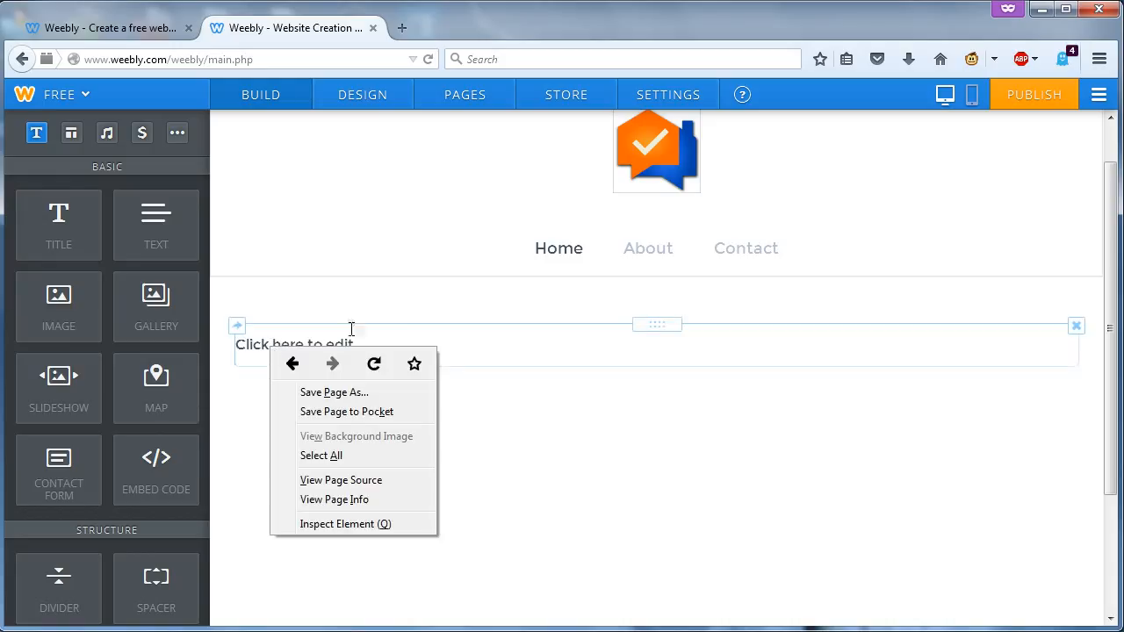
pyautogui.click(457, 352)
# - Paste the CommunityBallot description into the text block and select the word CommunityBallot
pyautogui.click(443, 354)
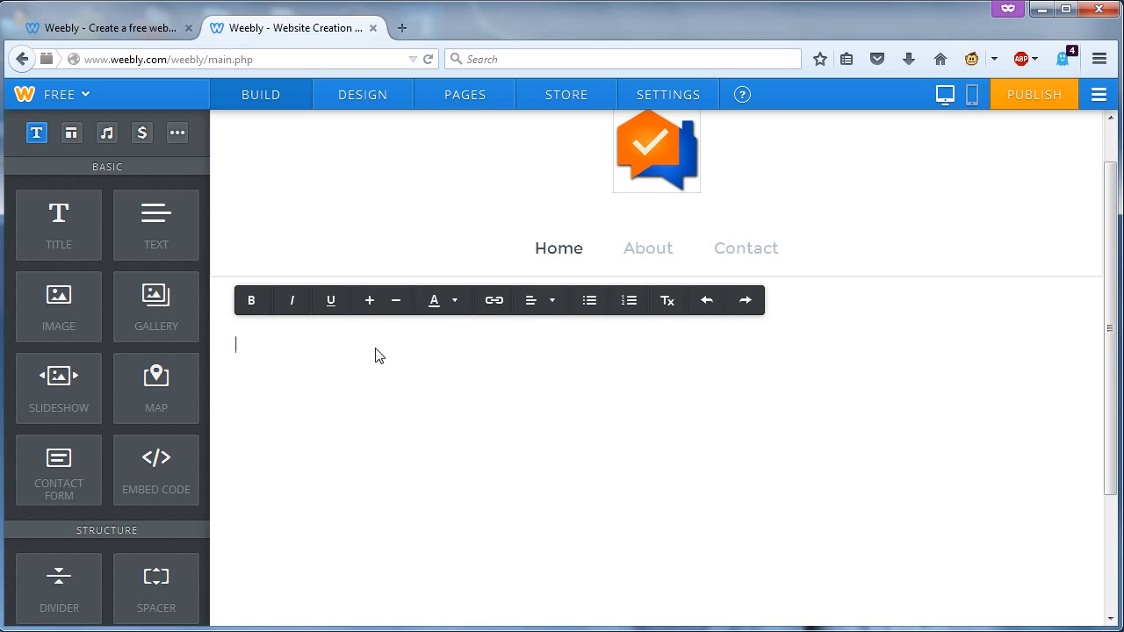
pyautogui.hotkey('ctrl', 'v')
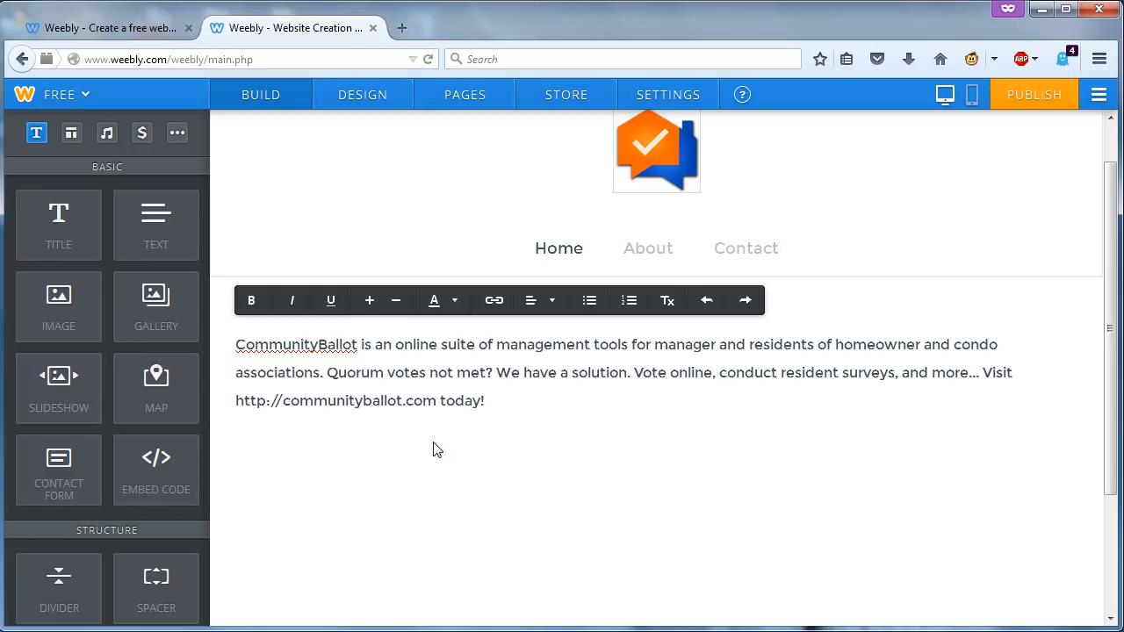
pyautogui.click(400, 495)
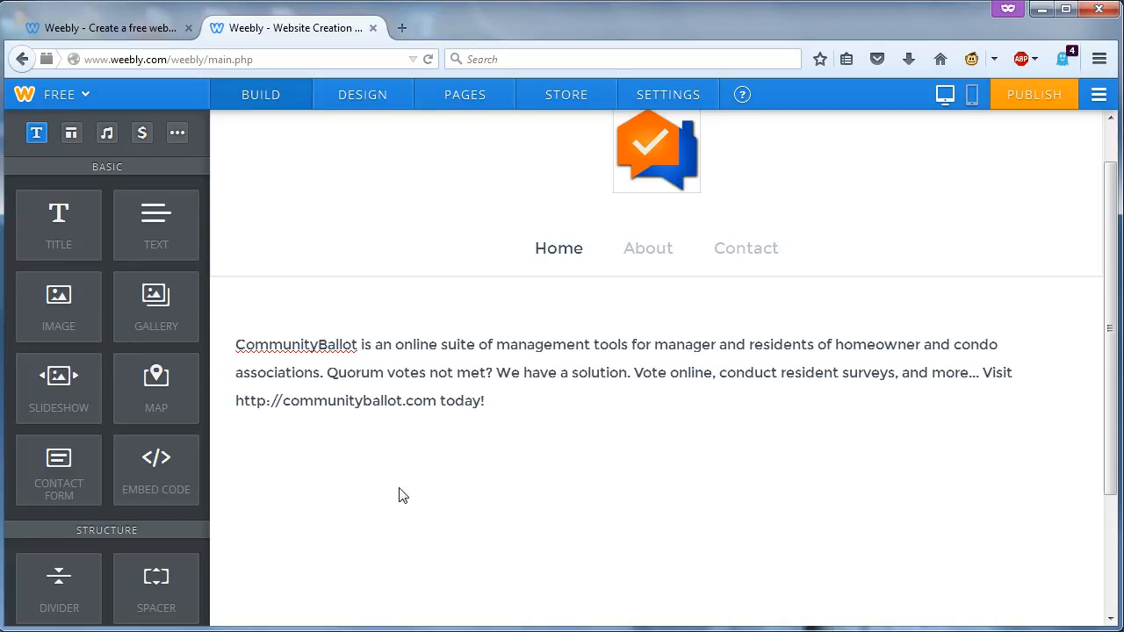
pyautogui.click(321, 344)
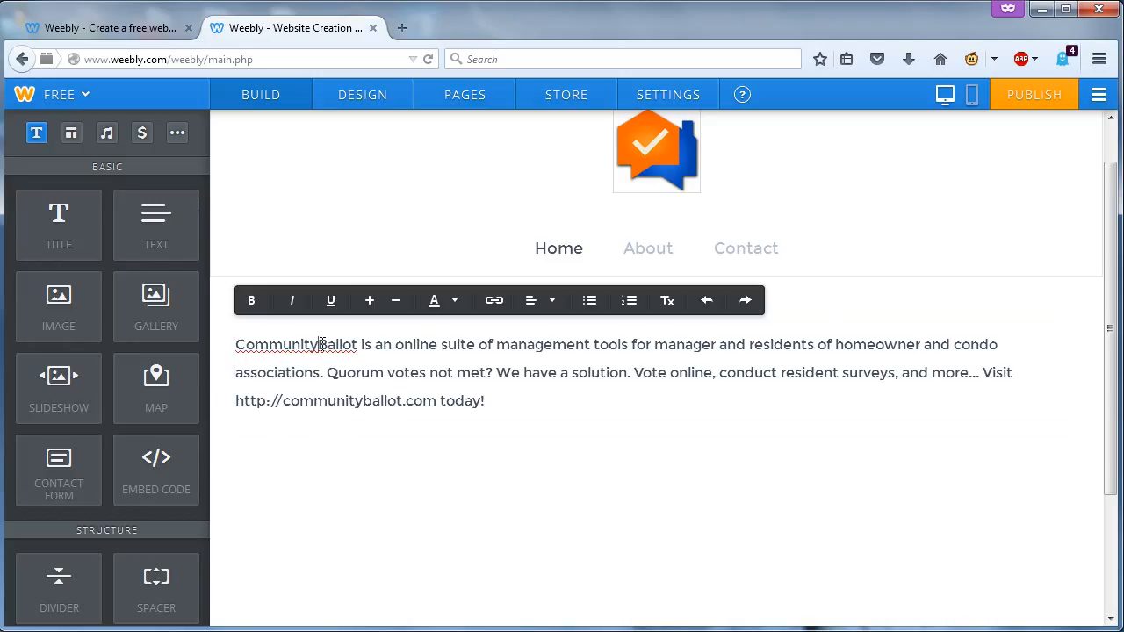
pyautogui.moveTo(358, 344); pyautogui.dragTo(233, 353)
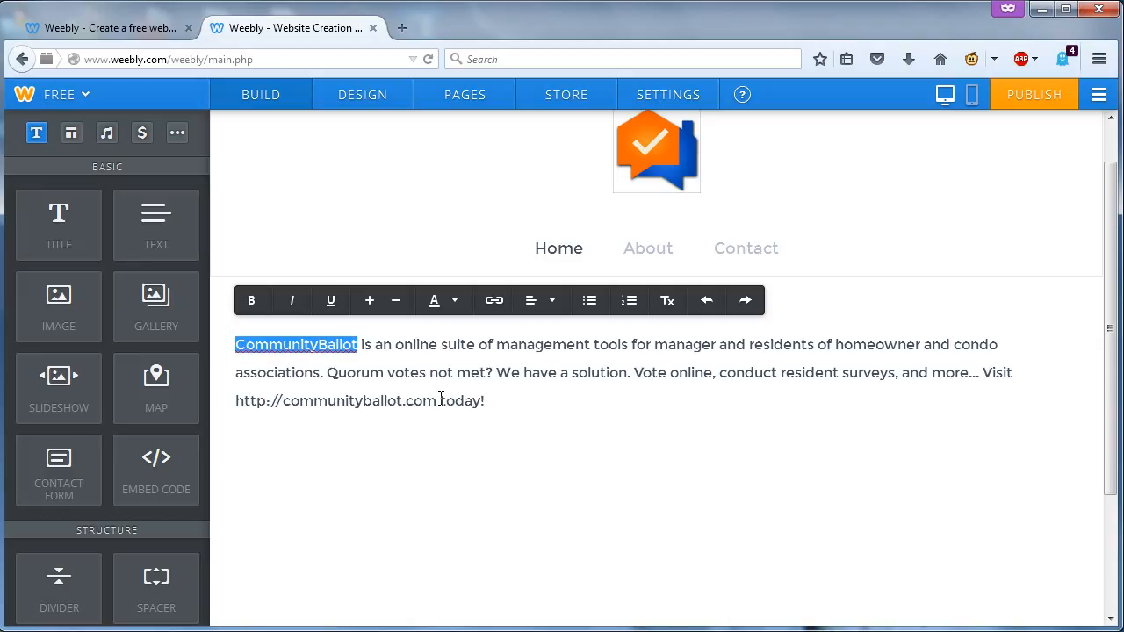
pyautogui.click(630, 413)
pyautogui.click(868, 249)
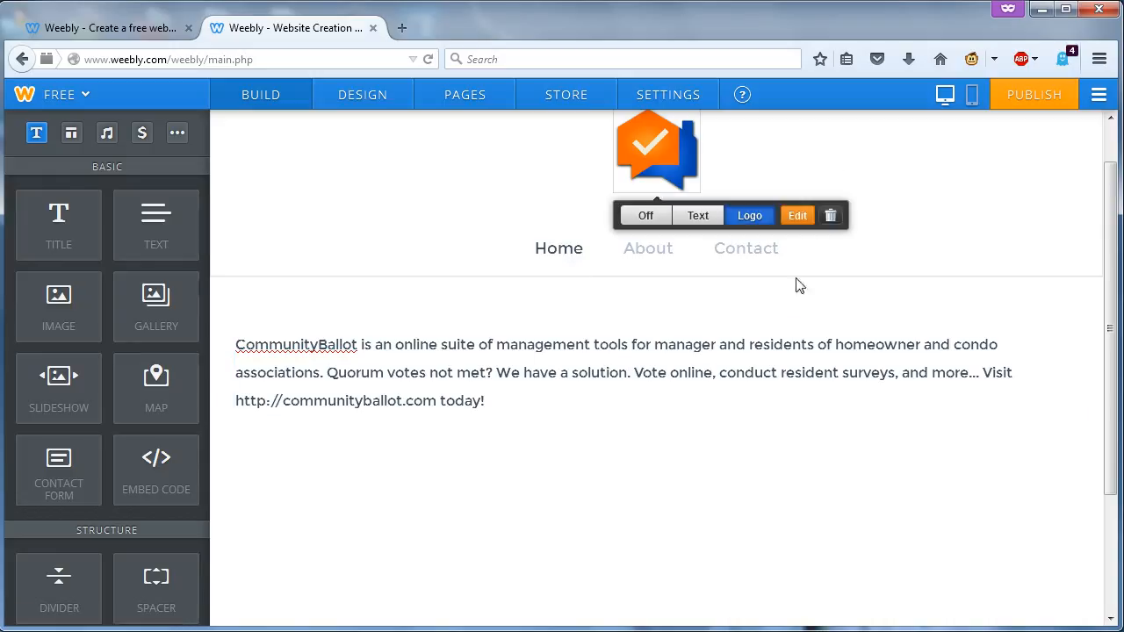
pyautogui.scroll(-3, 738, 452)
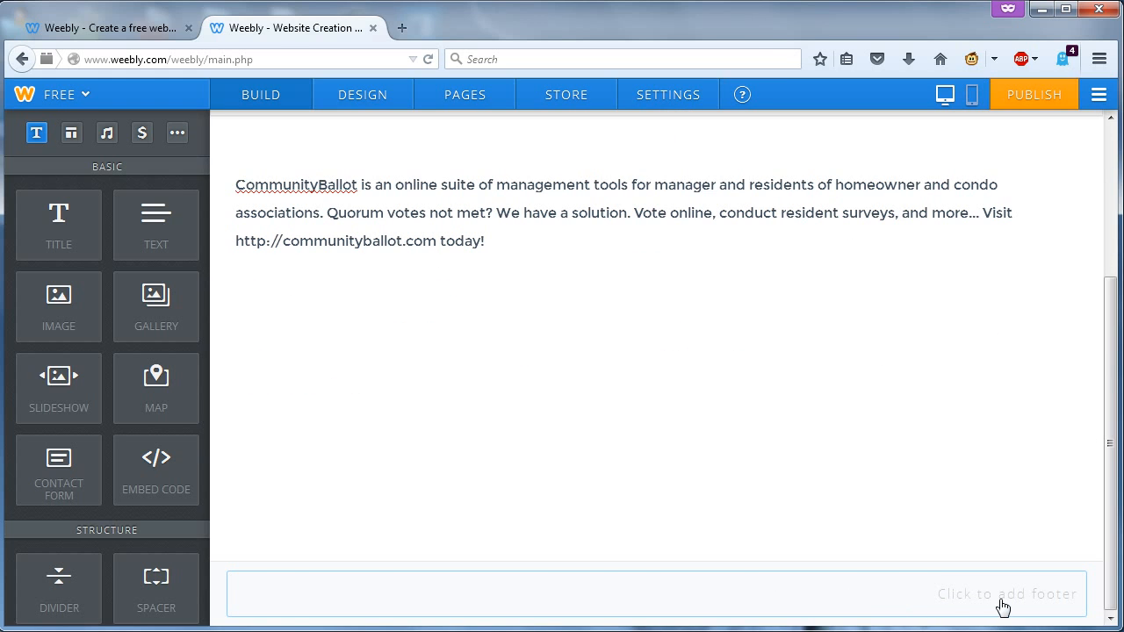
pyautogui.click(944, 605)
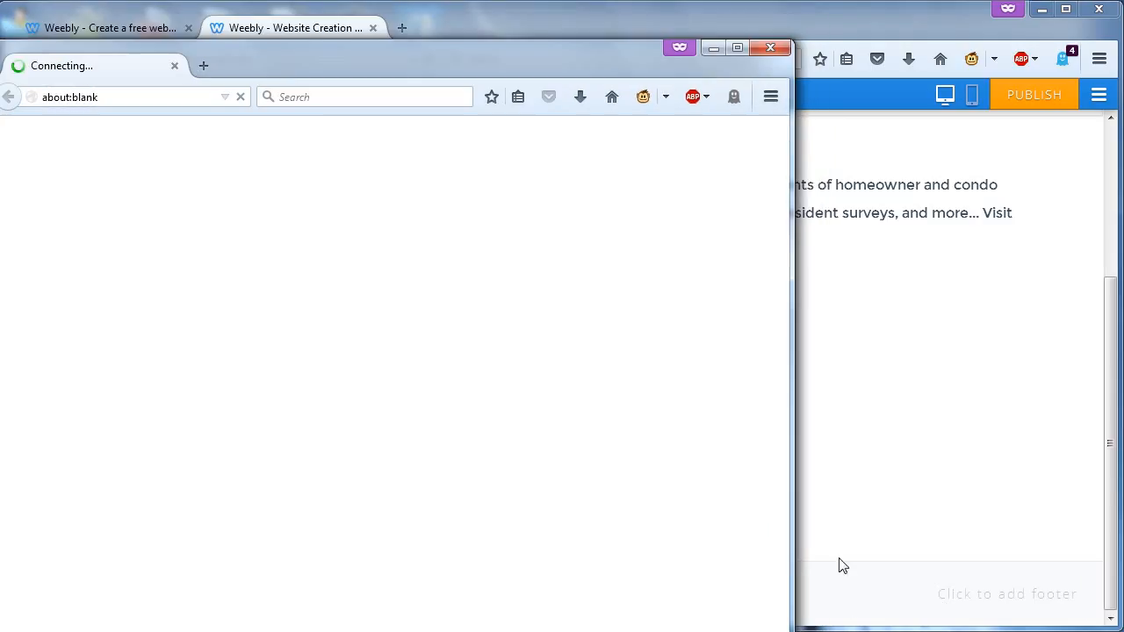
pyautogui.click(771, 50)
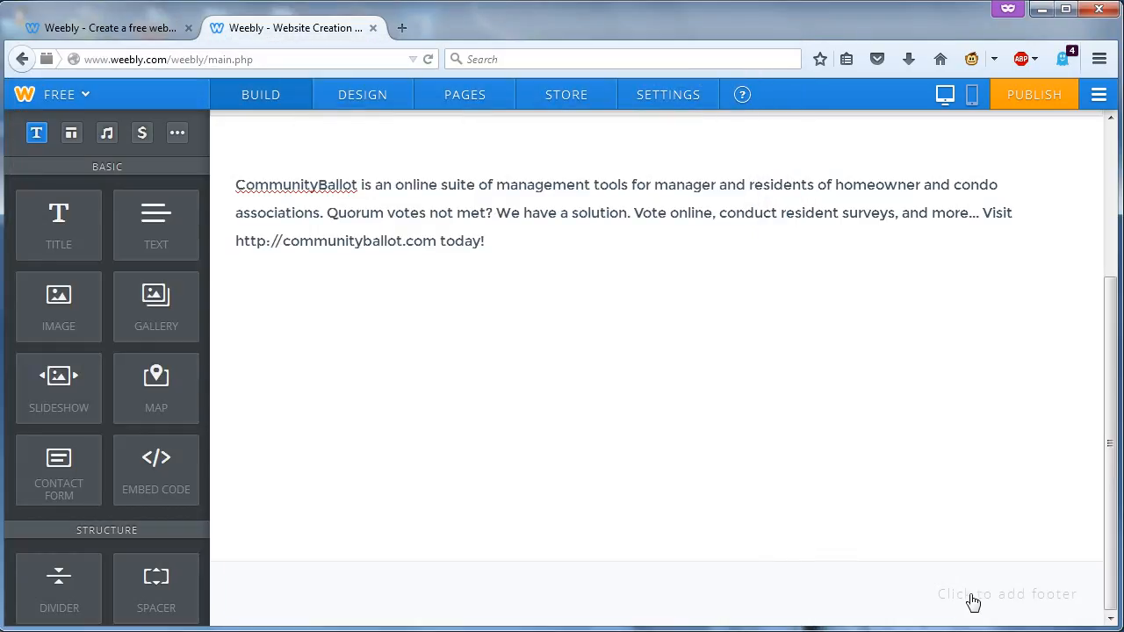
pyautogui.click(973, 601)
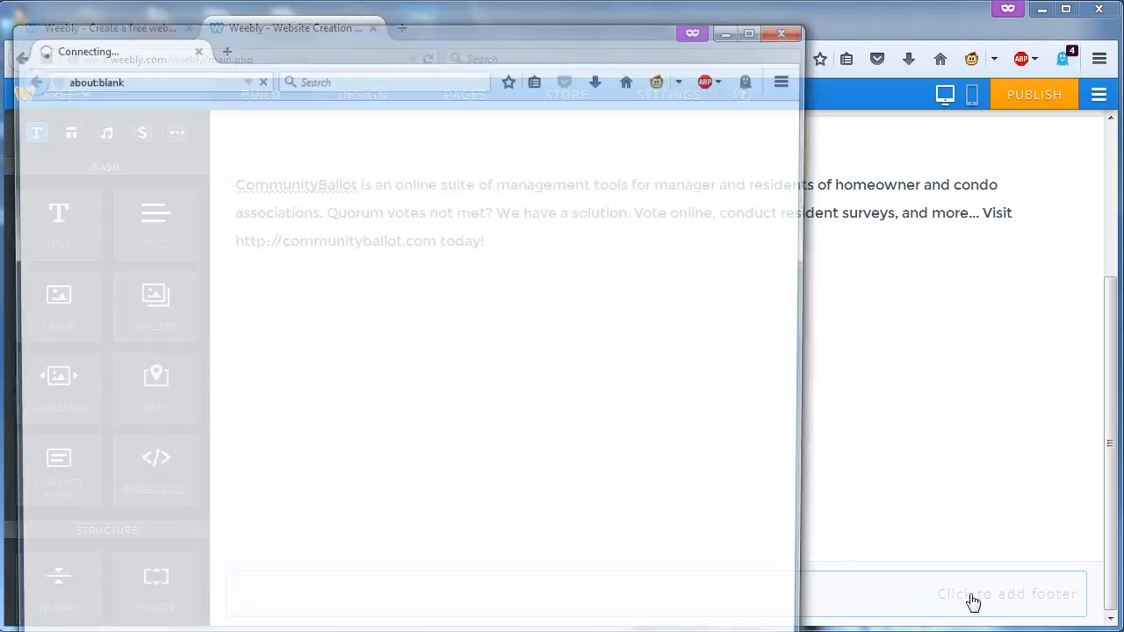
pyautogui.click(782, 27)
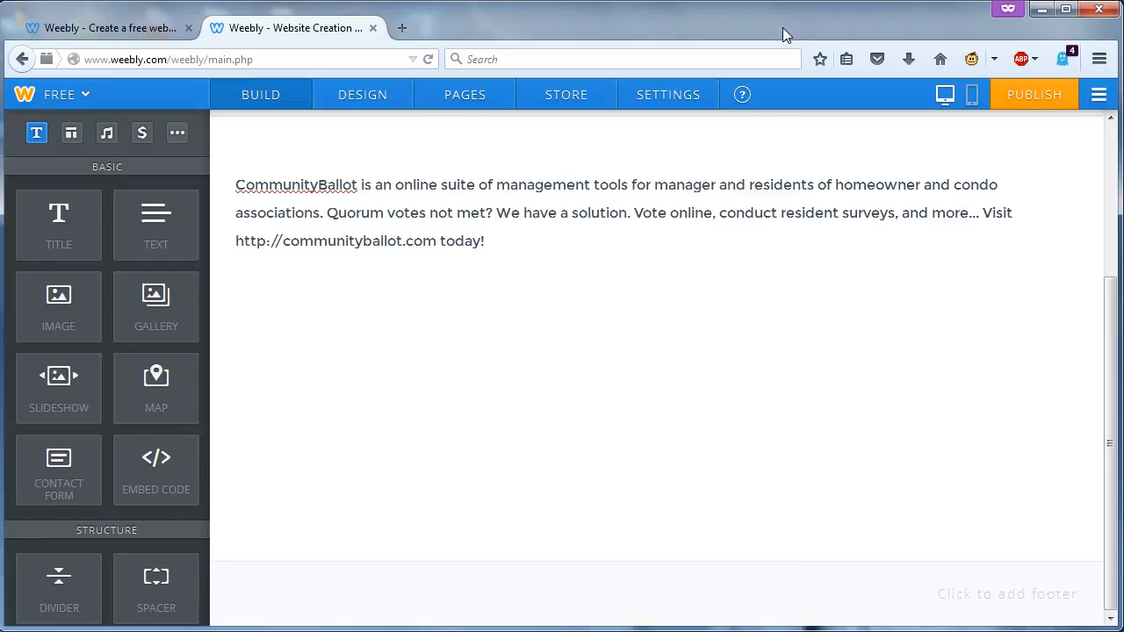
pyautogui.scroll(5, 929, 248)
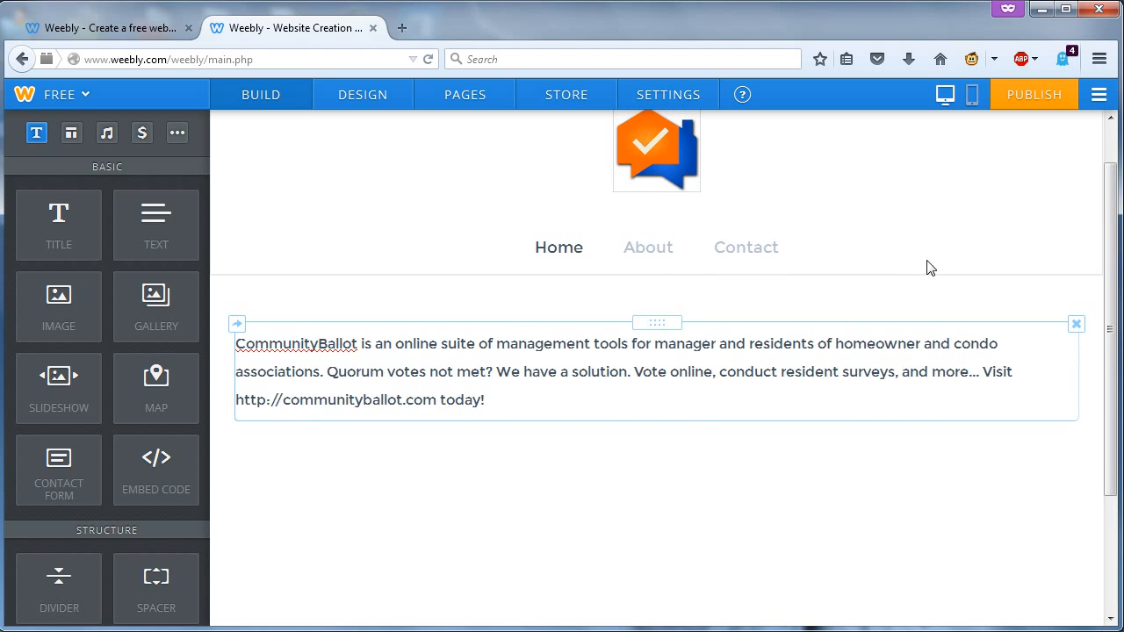
# - Start publishing on the communityballot.weebly.com subdomain, categorize the site as Business, and stop future category prompts
pyautogui.click(1037, 101)
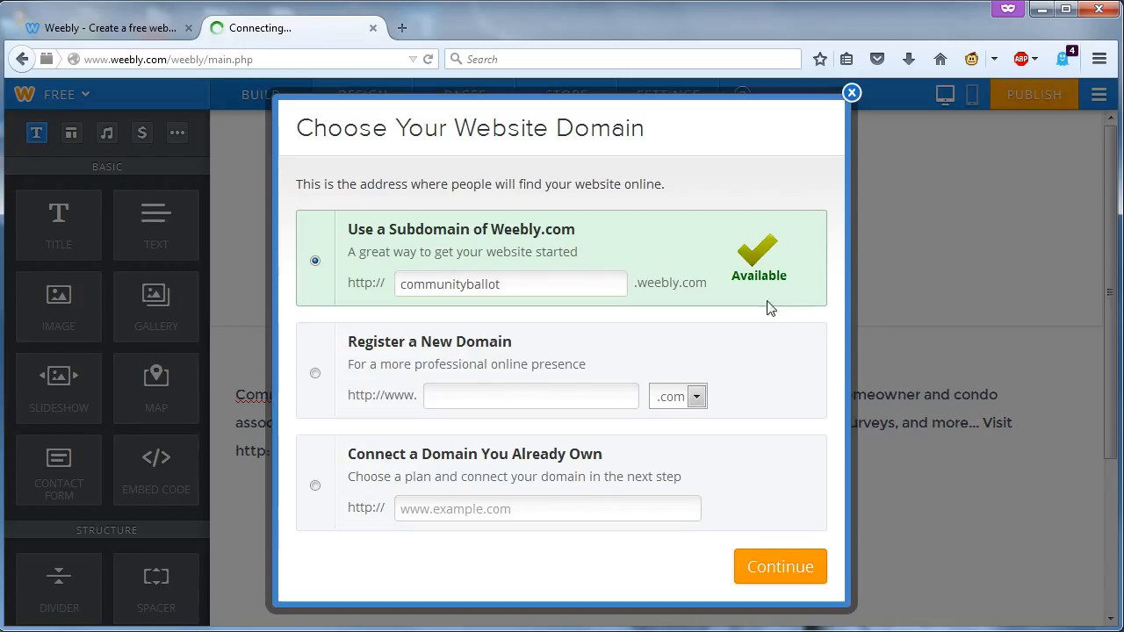
pyautogui.click(782, 568)
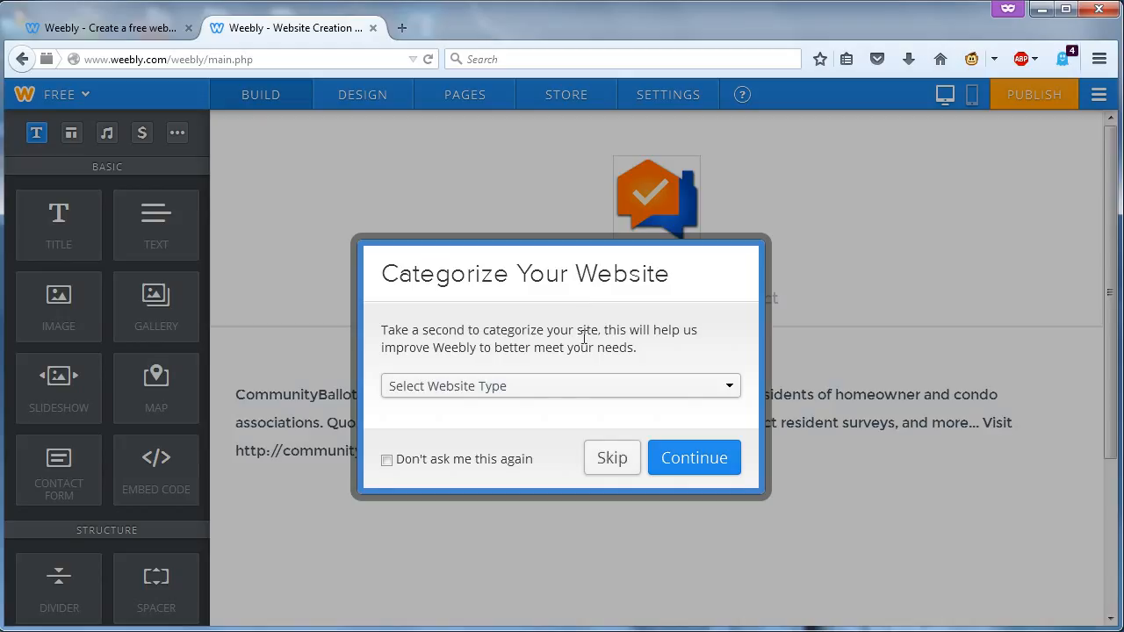
pyautogui.click(559, 400)
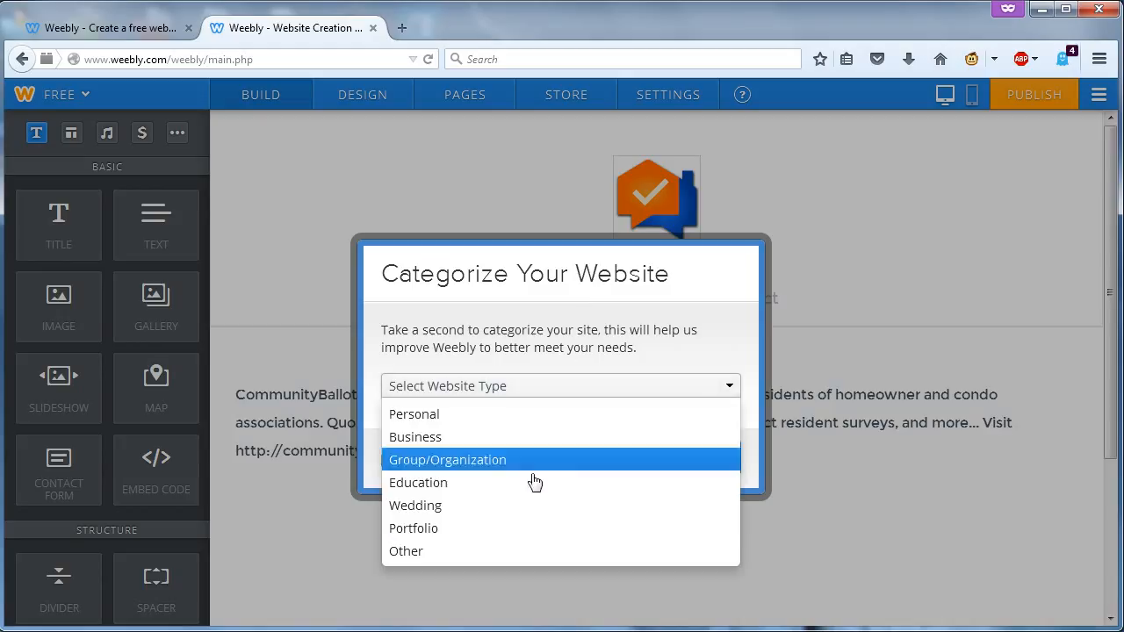
pyautogui.click(536, 438)
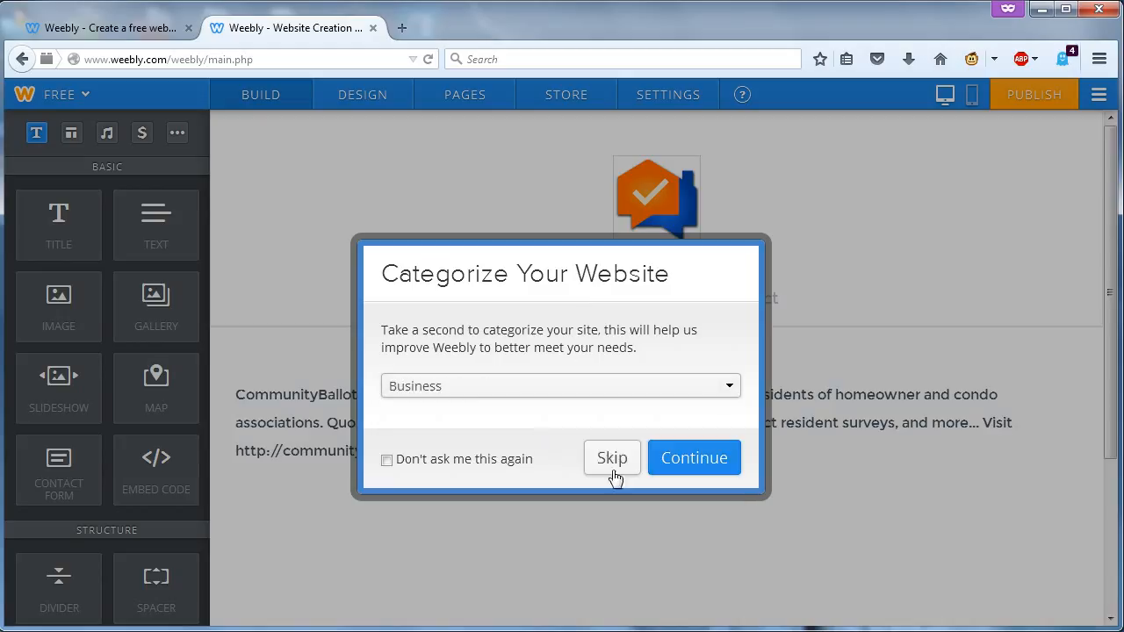
pyautogui.click(613, 383)
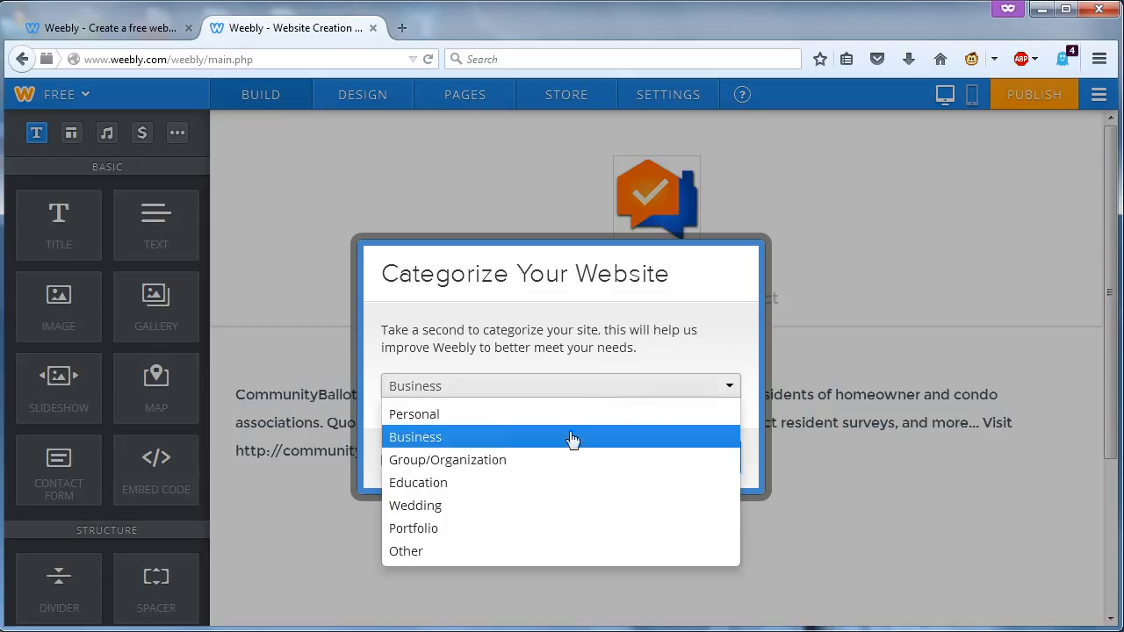
pyautogui.click(521, 440)
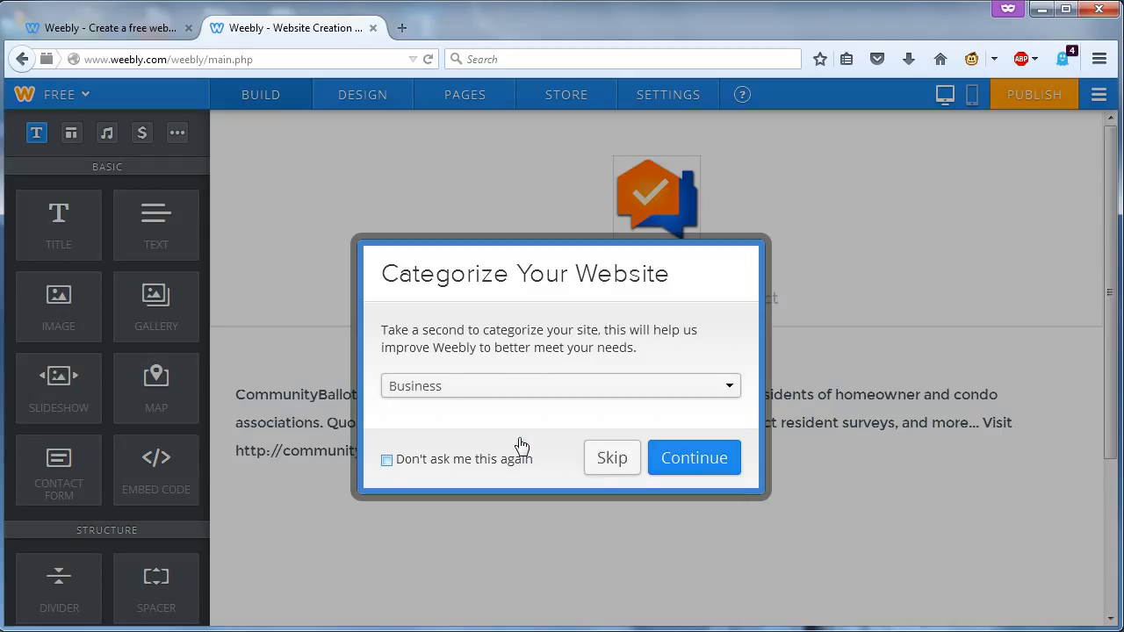
pyautogui.click(387, 461)
pyautogui.click(706, 457)
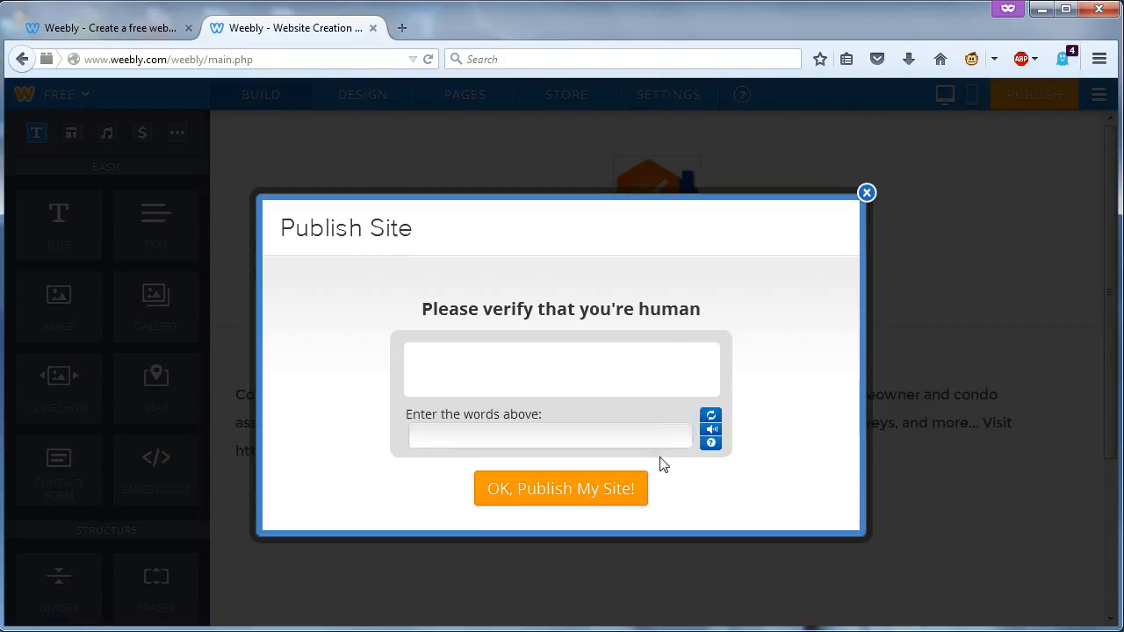
pyautogui.click(509, 439)
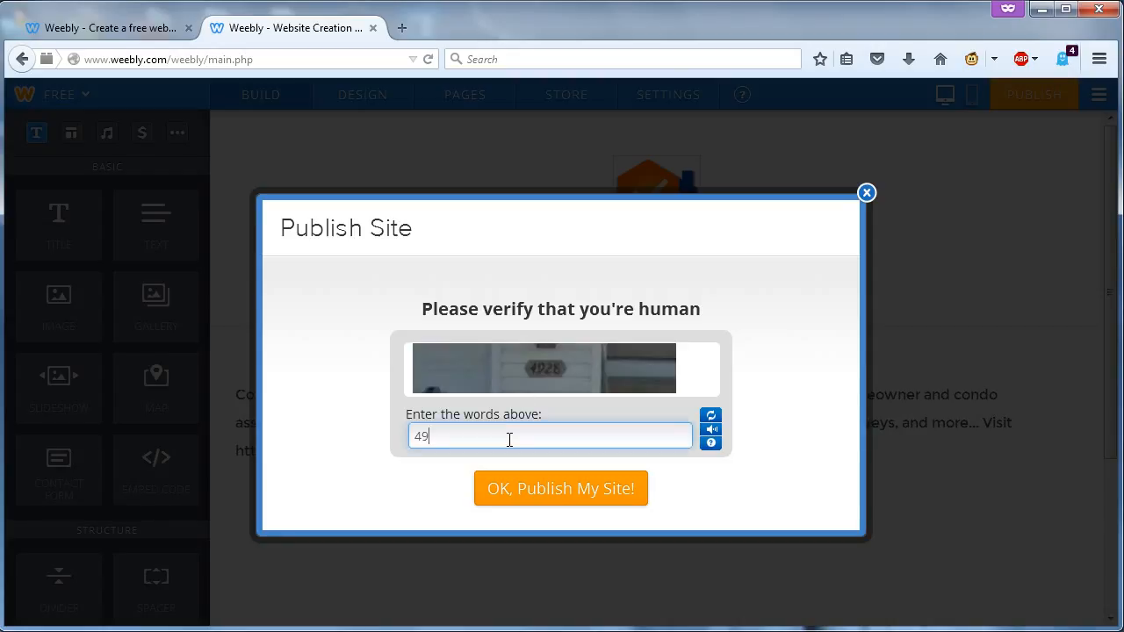
pyautogui.click(570, 490)
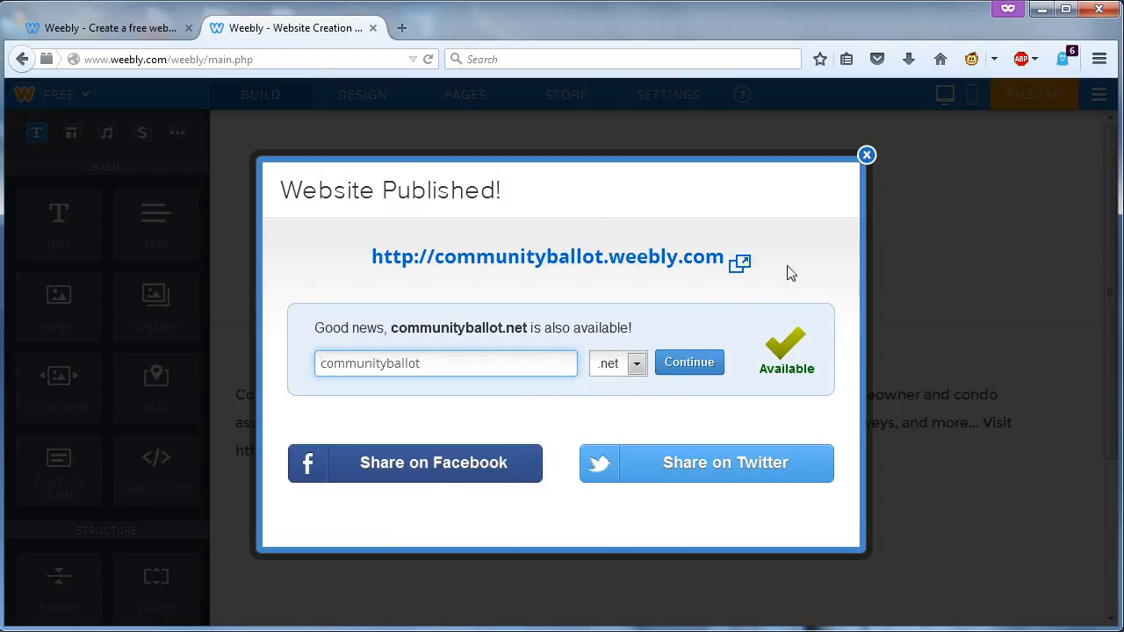
pyautogui.click(865, 156)
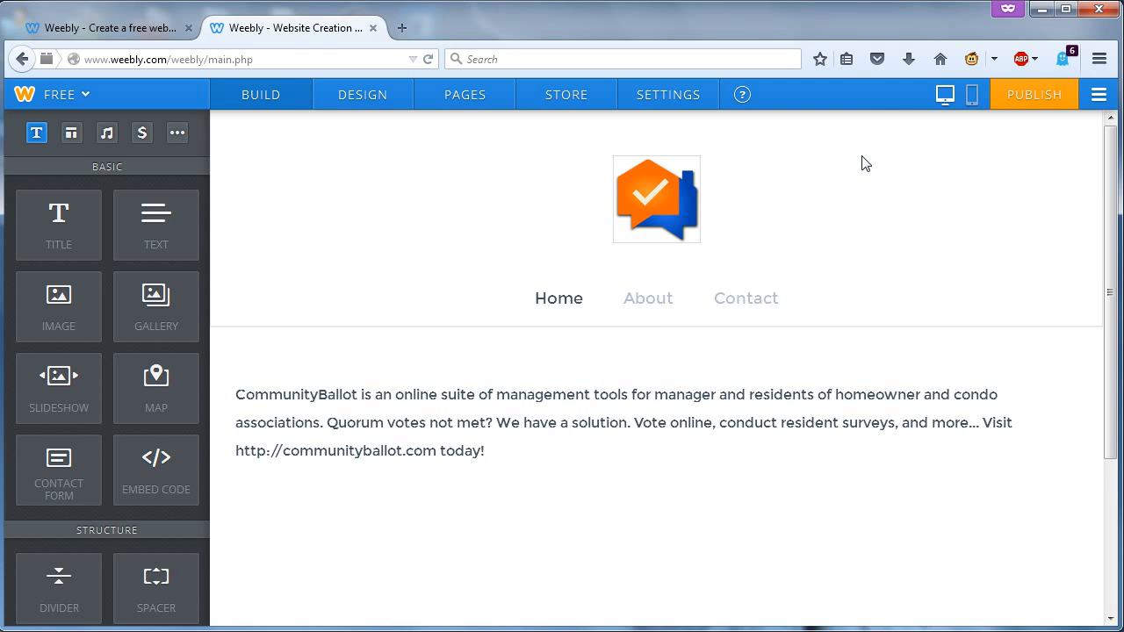
# - Switch the About page's layout to No Header, removing its sailboat banner
pyautogui.click(660, 308)
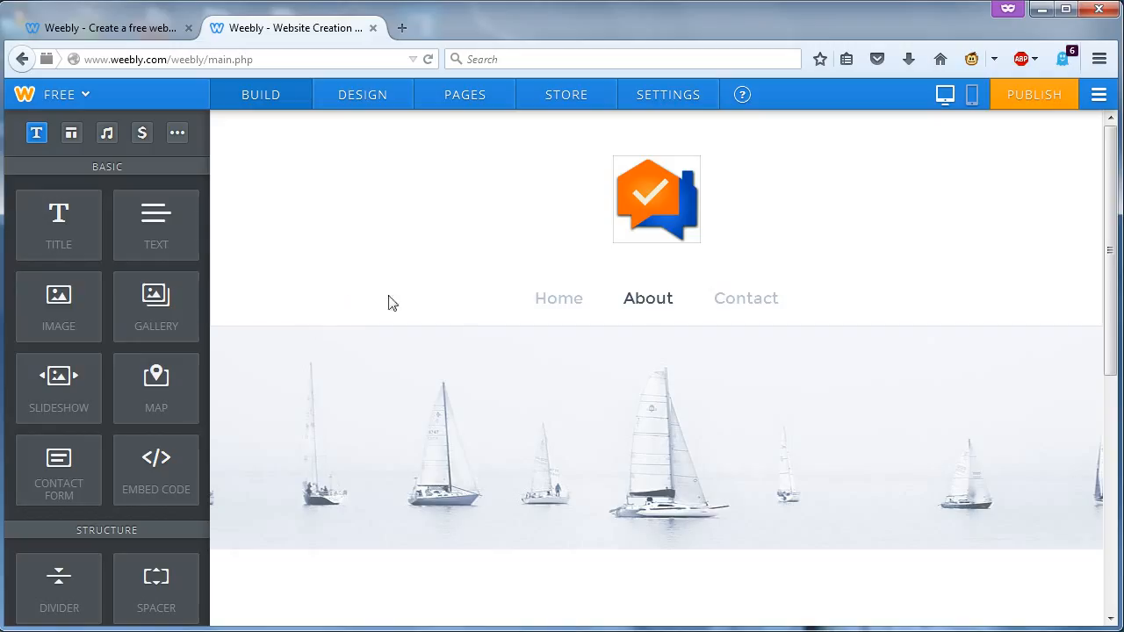
pyautogui.moveTo(870, 512)
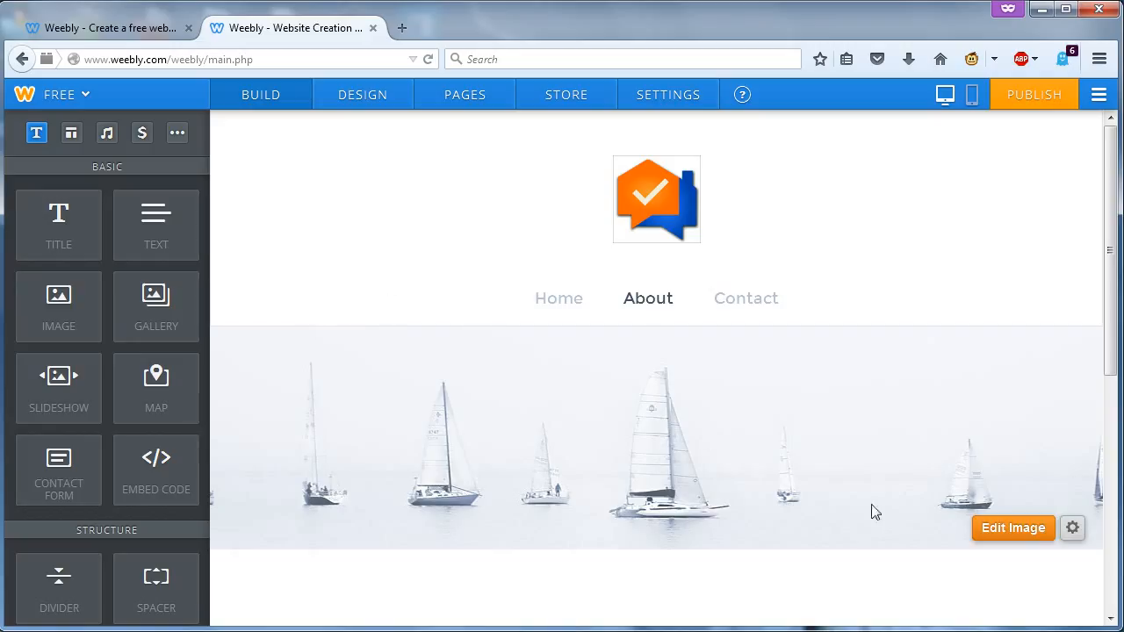
pyautogui.click(1071, 531)
pyautogui.scroll(-1, 1020, 457)
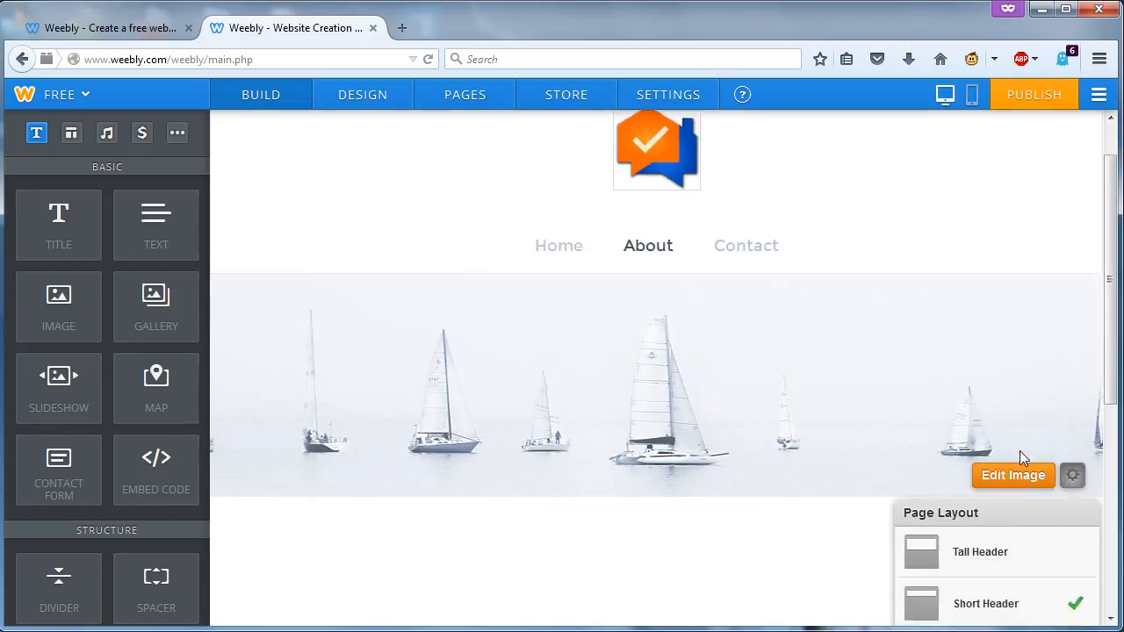
pyautogui.scroll(-3, 1020, 451)
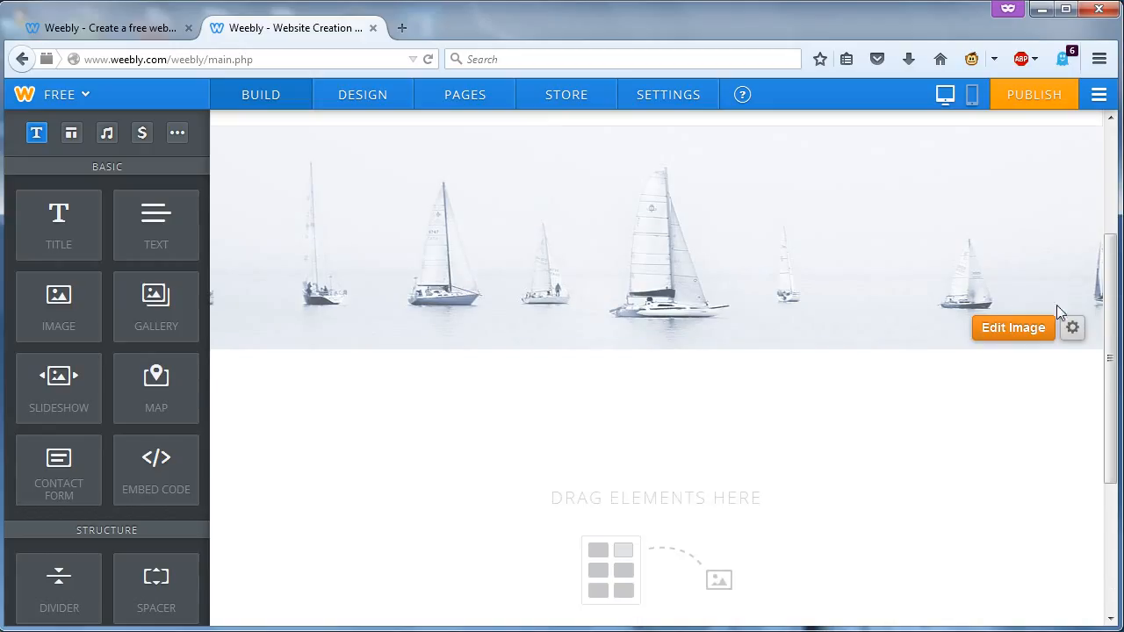
pyautogui.click(1073, 328)
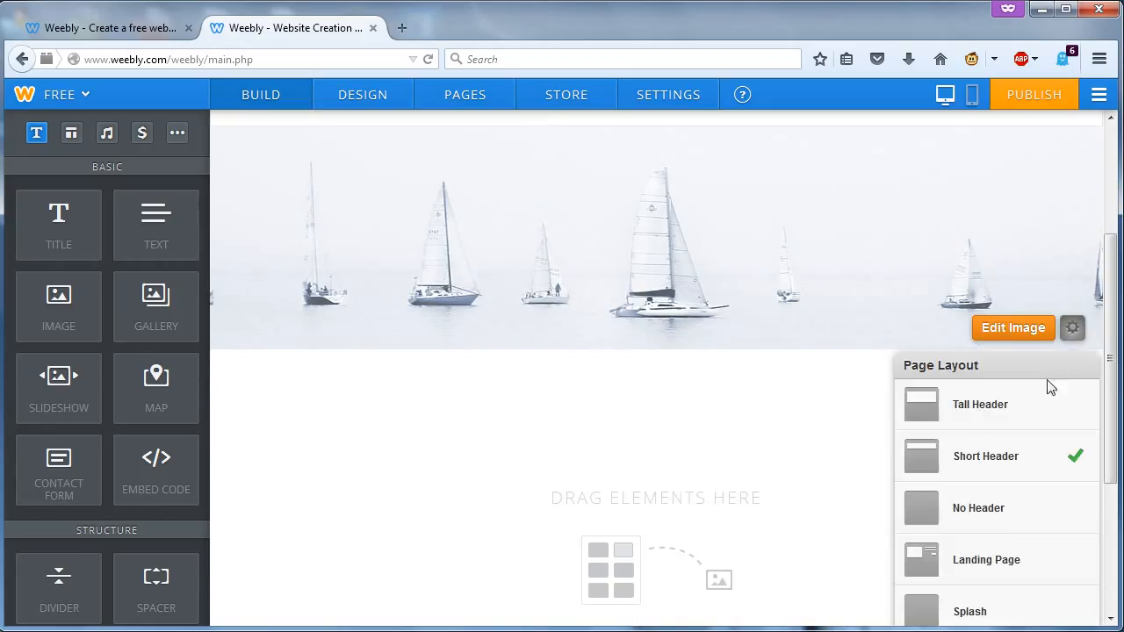
pyautogui.click(998, 520)
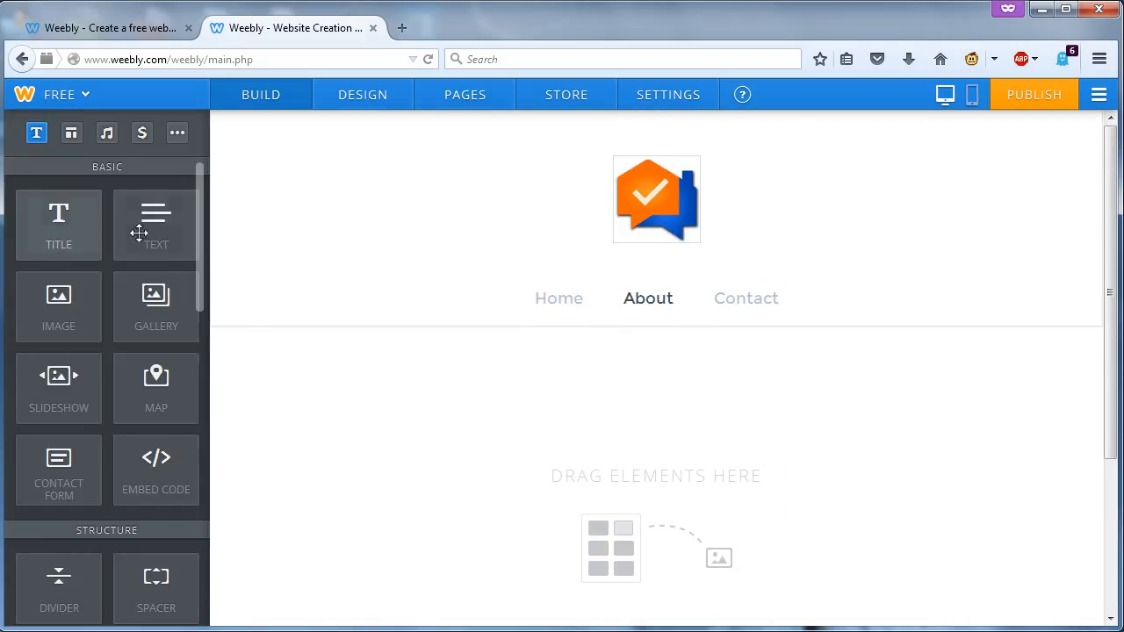
# - Add a text block to the About page, paste in the CommunityBallot paragraph, and bring up the text colour palette
pyautogui.moveTo(138, 231); pyautogui.dragTo(320, 407)
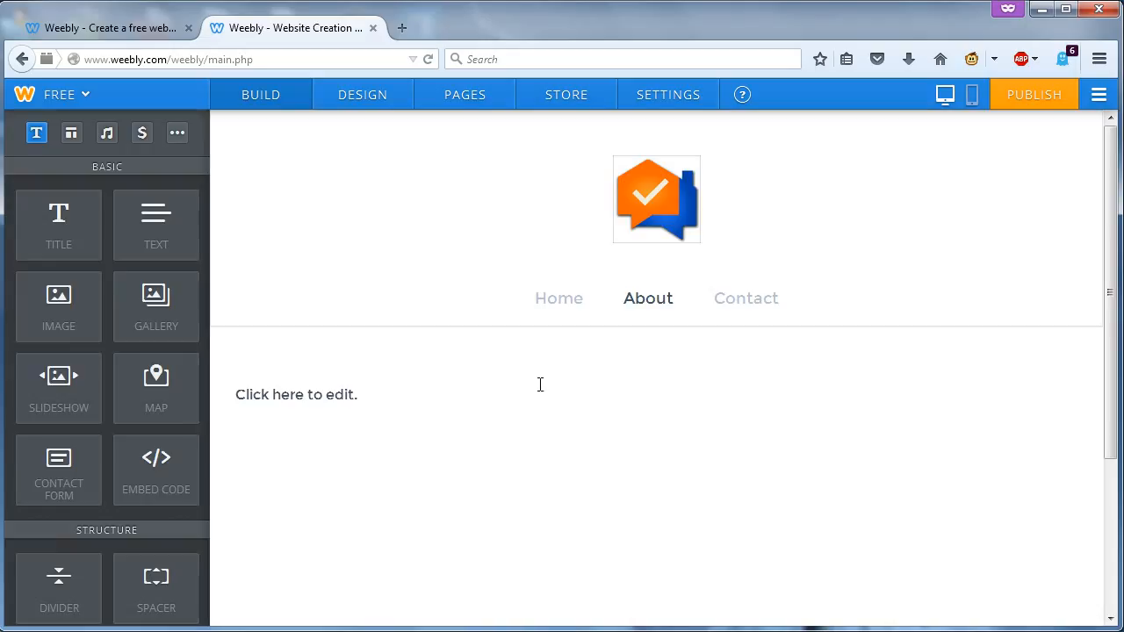
pyautogui.click(367, 400)
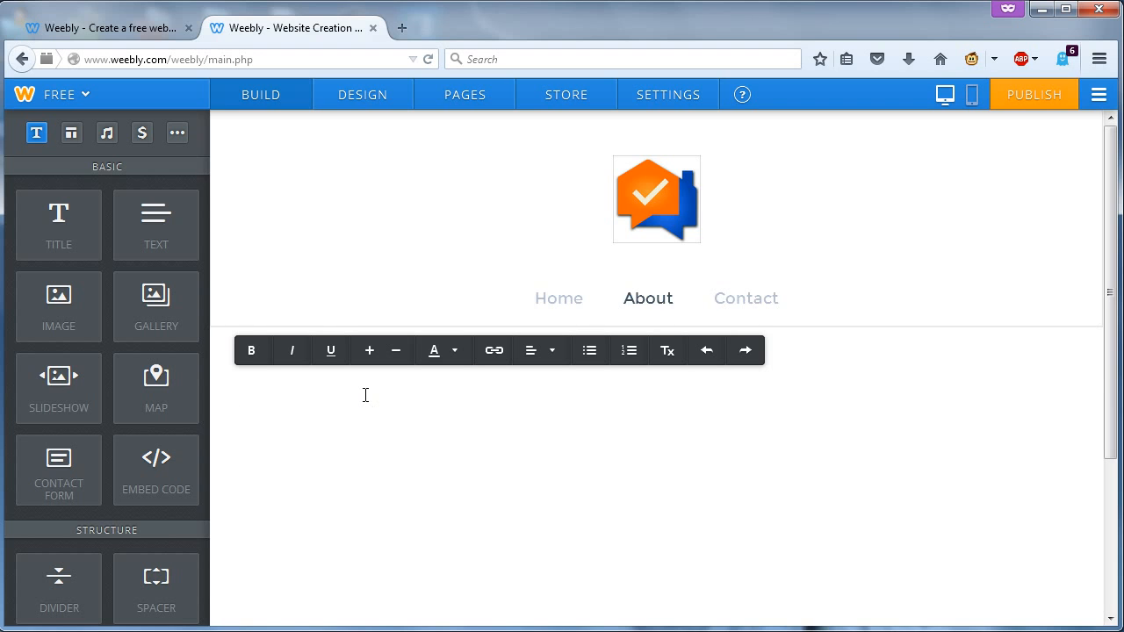
pyautogui.write('CommunityBallot is an online suite of management tools for manager and residents of homeowner and condo associations. Quorum votes not met? We have a solution. Vote online, conduct resident surveys, and more... Visit http://communityballot.com today!')
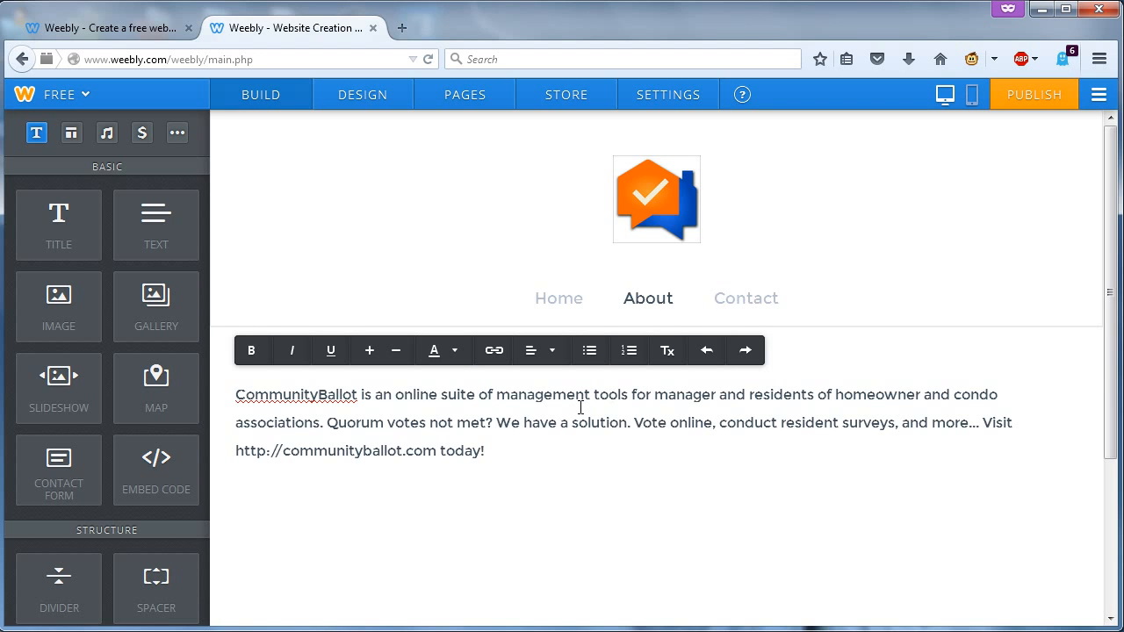
pyautogui.click(454, 354)
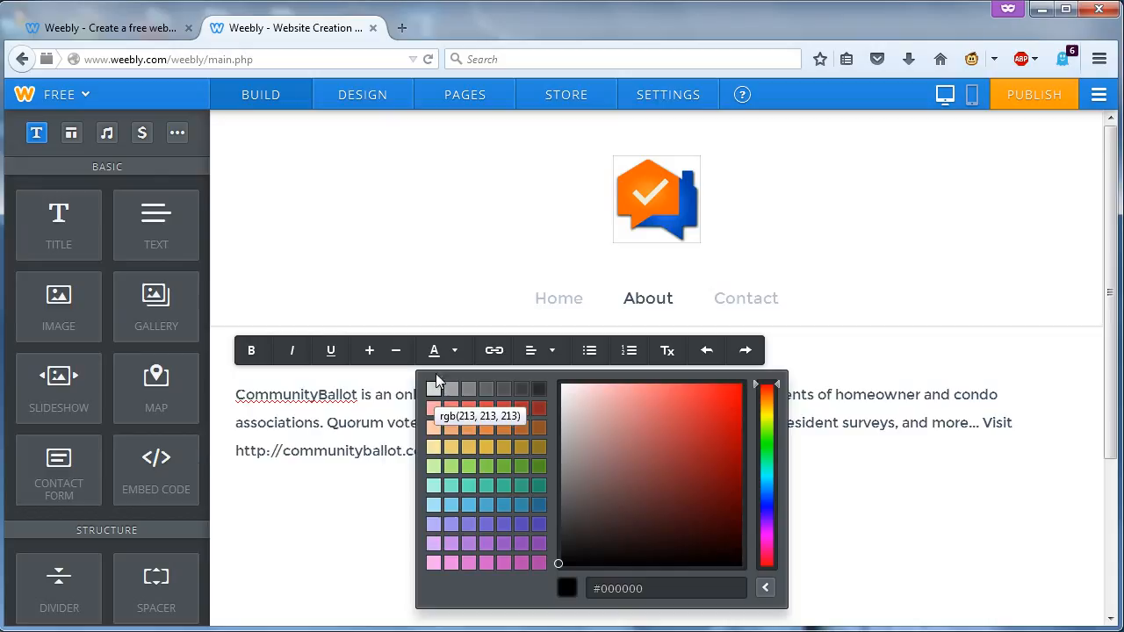
# - Select the whole About paragraph and increase its font size so it wraps onto four lines
pyautogui.click(367, 358)
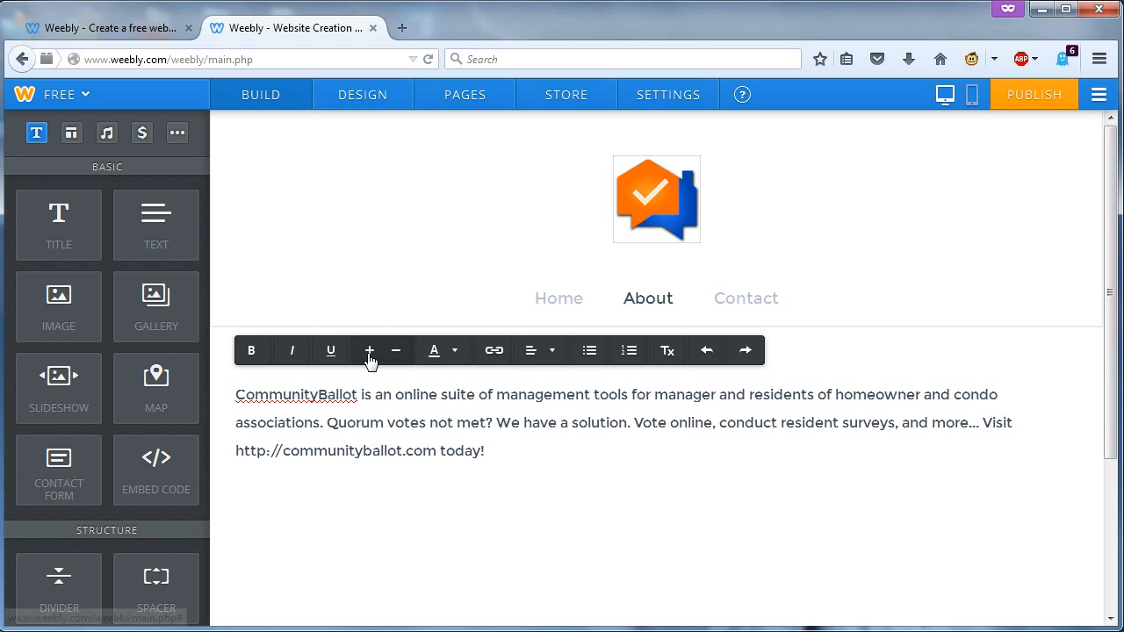
pyautogui.moveTo(485, 453); pyautogui.dragTo(236, 395)
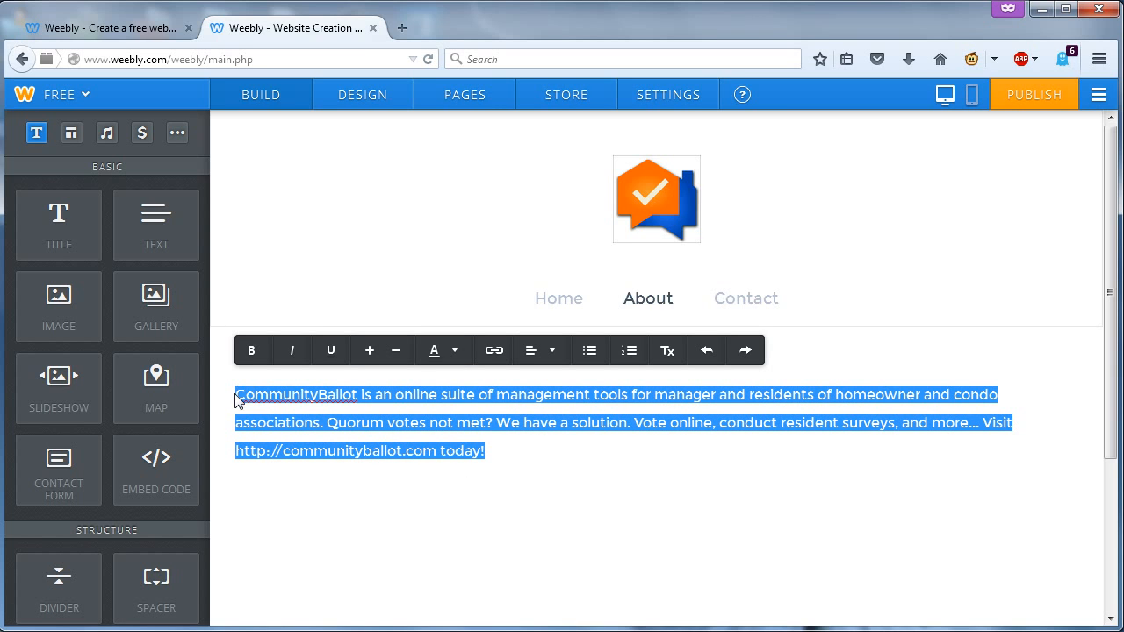
pyautogui.click(370, 358)
pyautogui.click(370, 357)
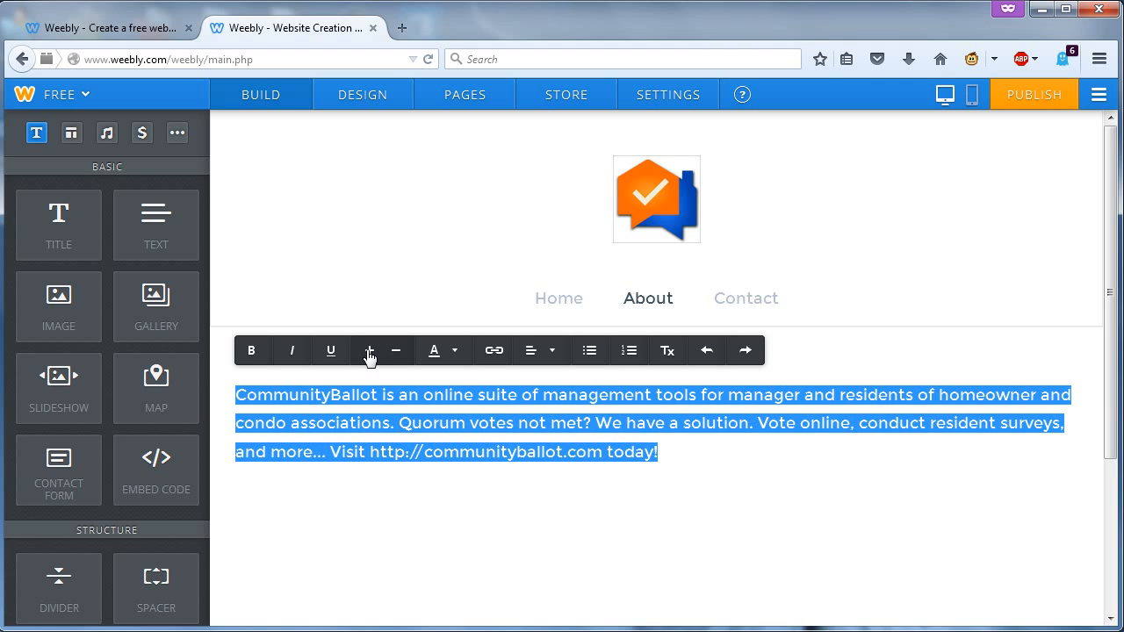
pyautogui.click(370, 358)
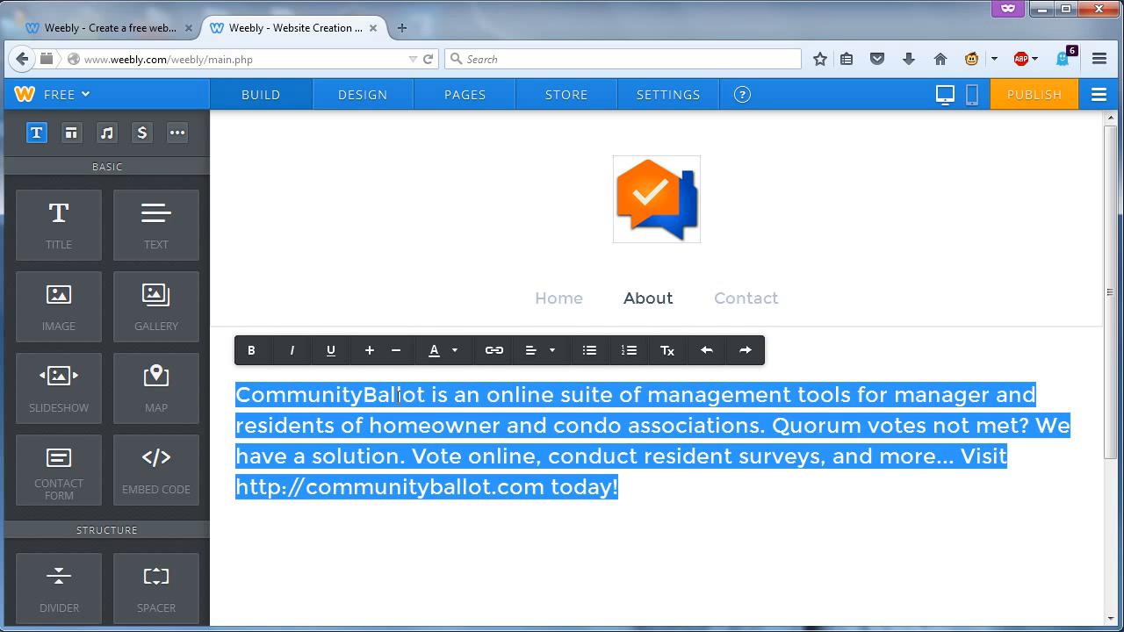
# - Load communityballot.weebly.com in a new private Firefox window
pyautogui.click(1099, 60)
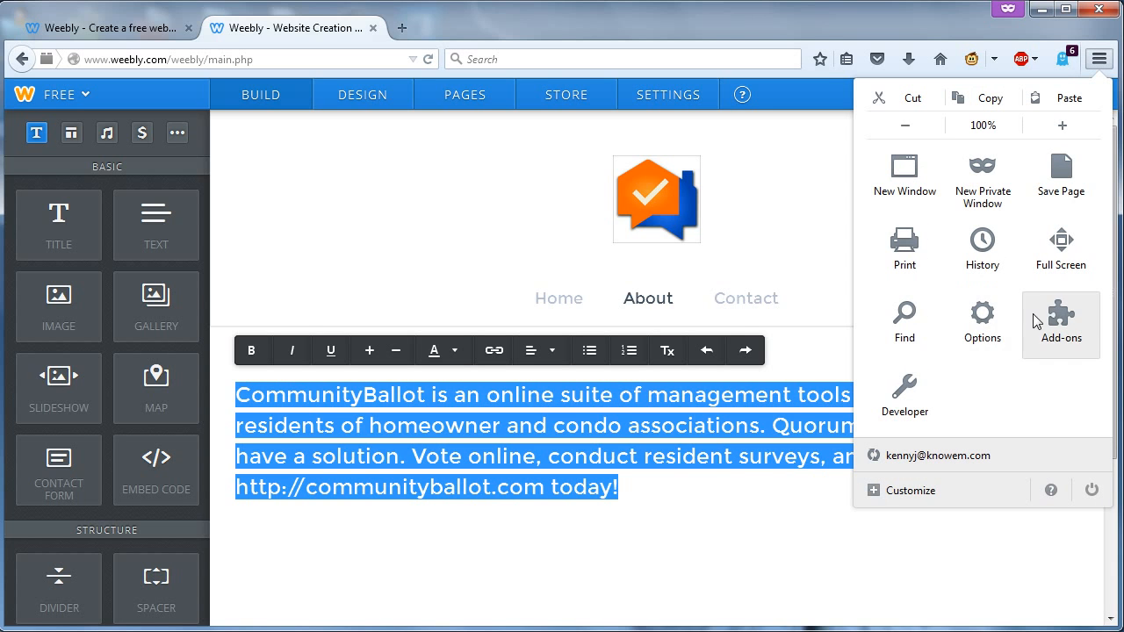
pyautogui.click(983, 179)
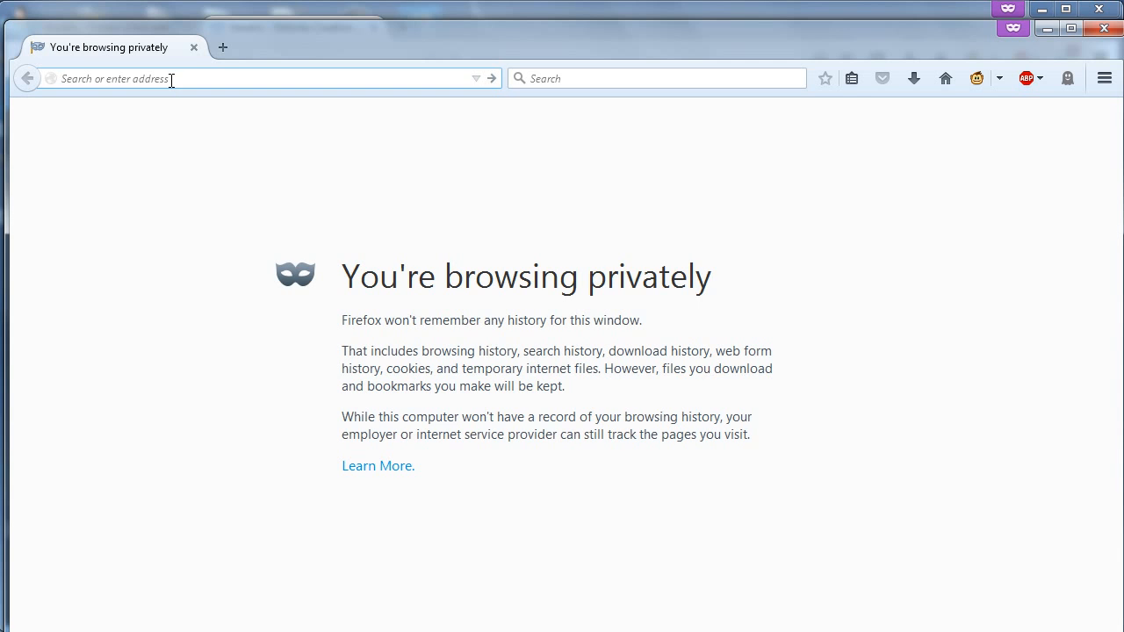
pyautogui.write('commun')
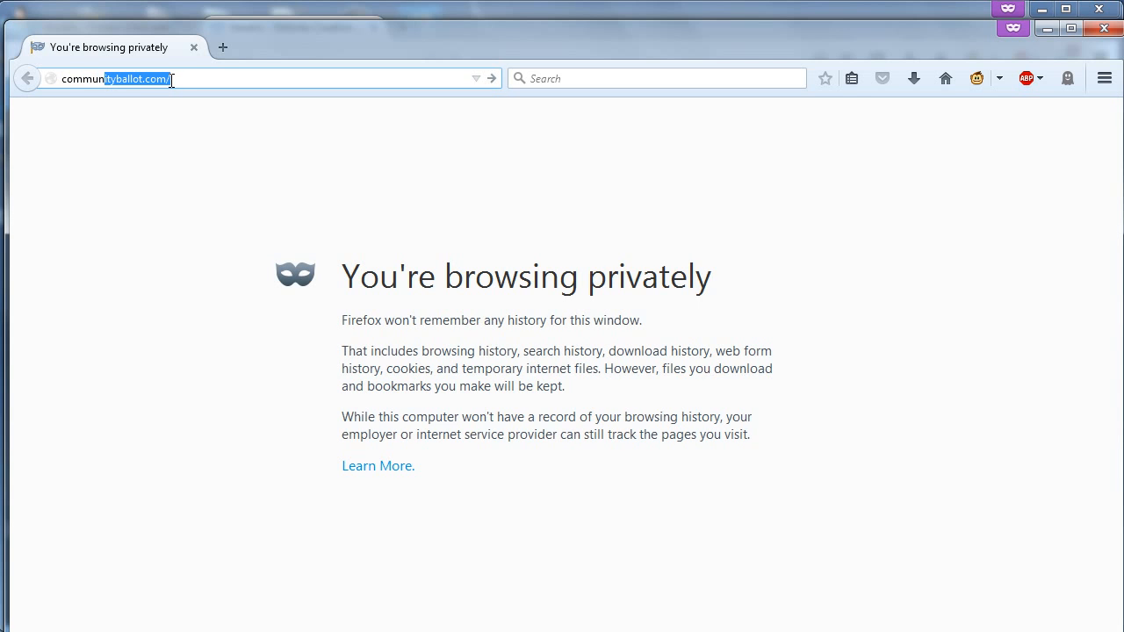
pyautogui.write('ityballot.com')
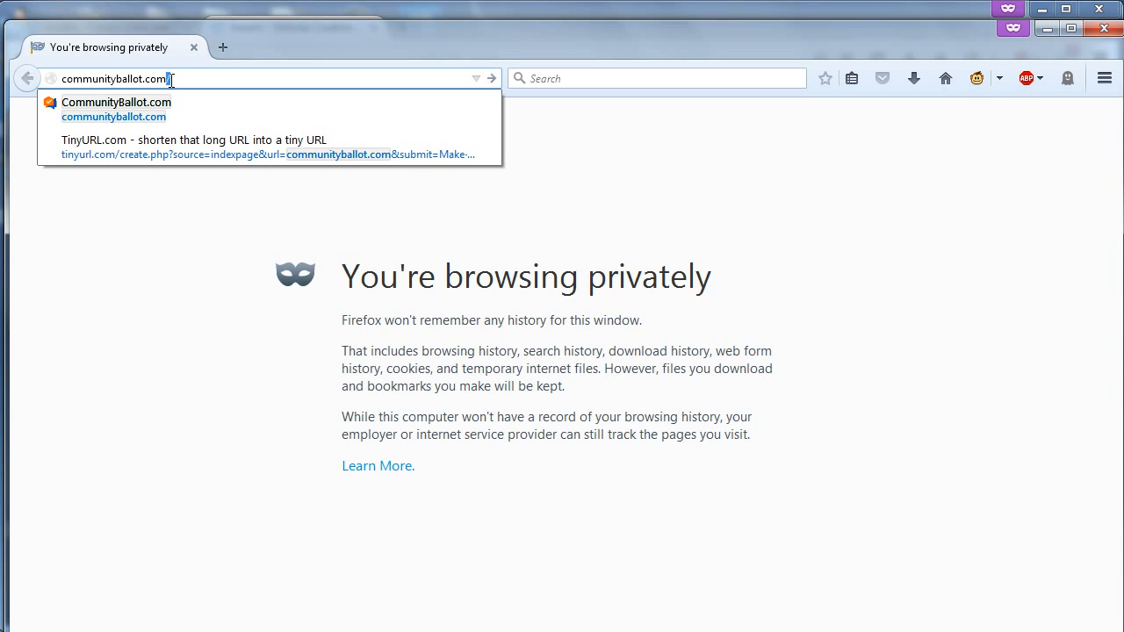
pyautogui.press('BackSpace')
pyautogui.press('BackSpace')
pyautogui.press('BackSpace')
pyautogui.press('BackSpace')
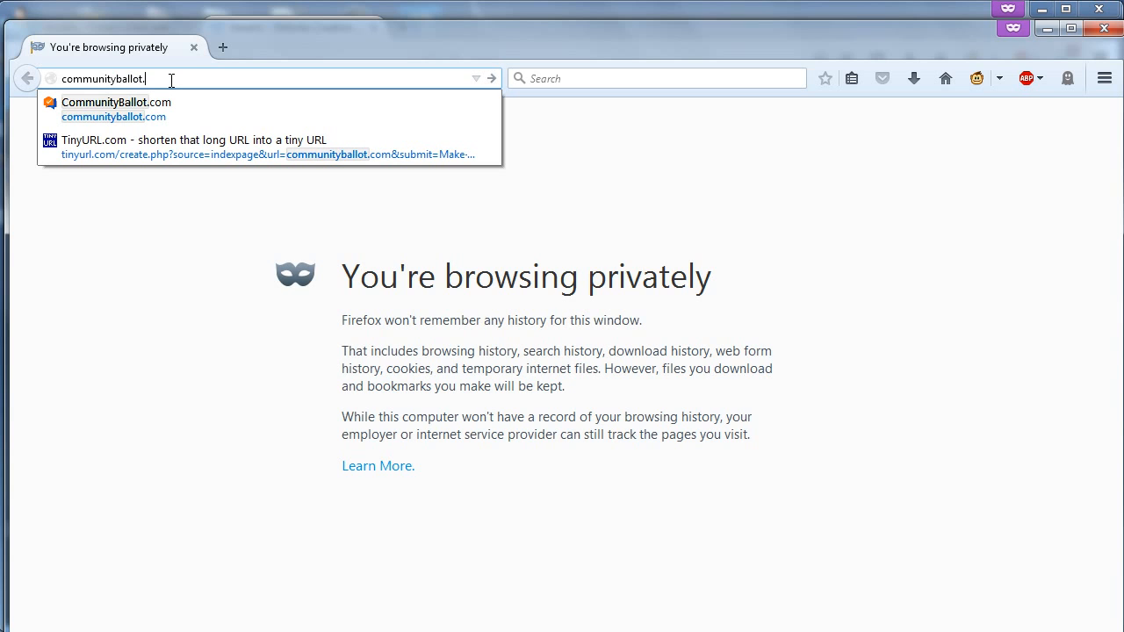
pyautogui.write('we')
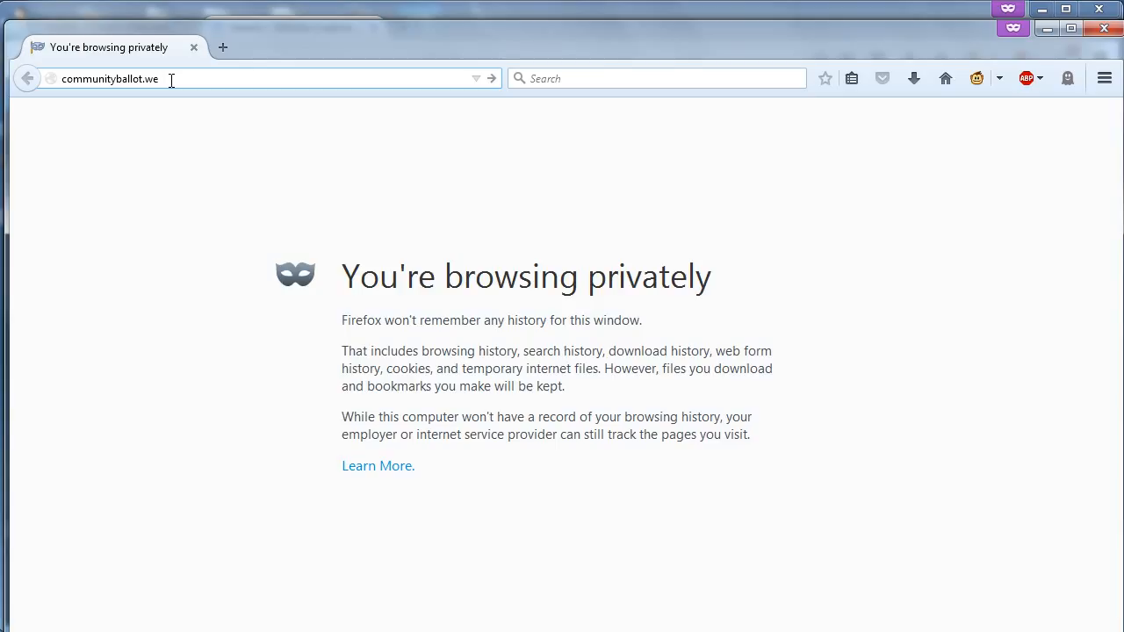
pyautogui.write('ebly.com')
pyautogui.press('Return')
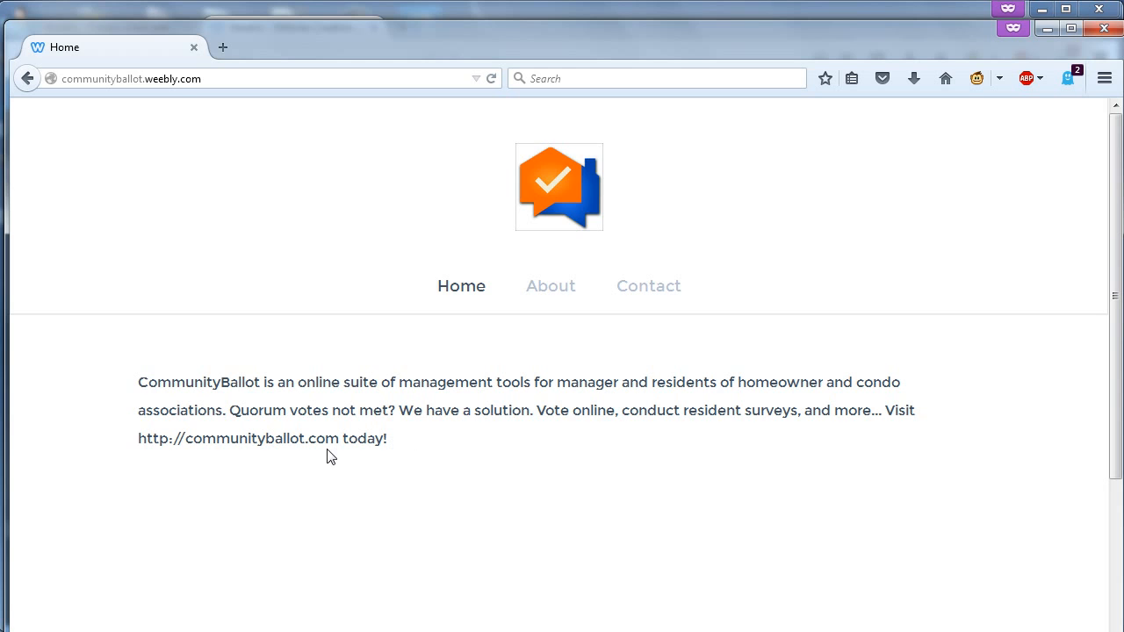
# - Check the paragraph and link on the live site, view the About page, then minimize the window
pyautogui.moveTo(181, 416); pyautogui.dragTo(137, 444)
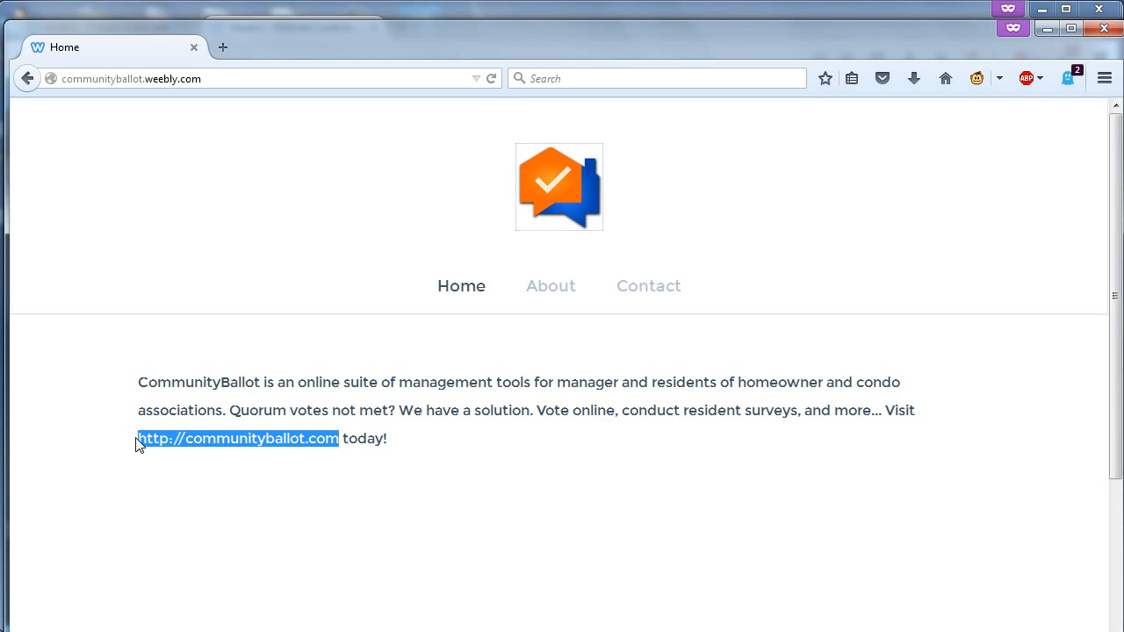
pyautogui.rightClick(152, 440)
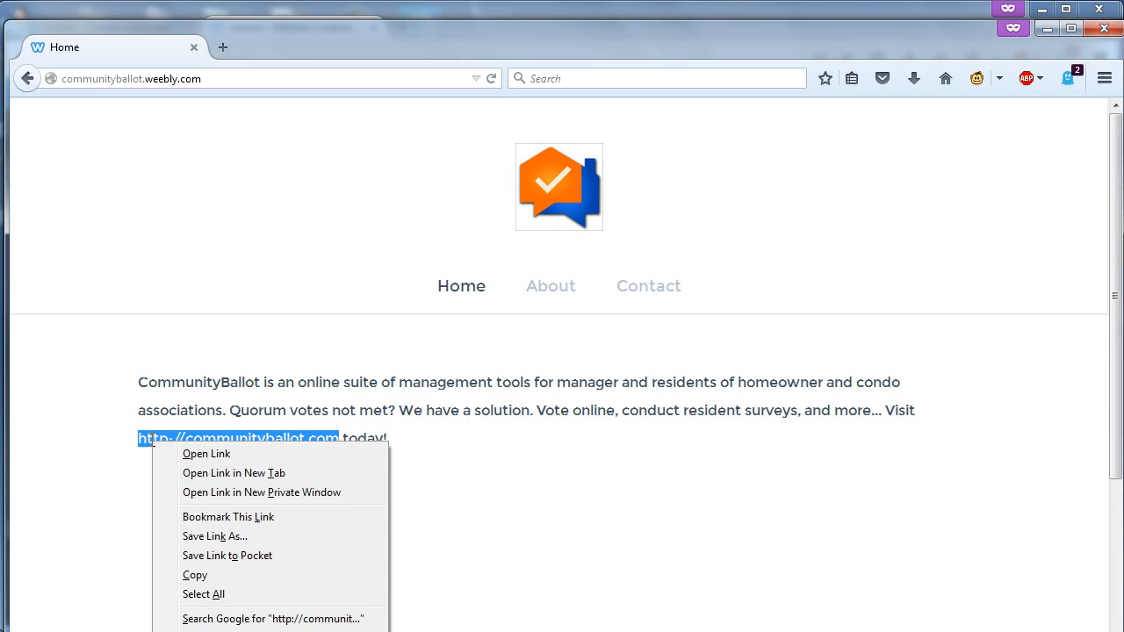
pyautogui.click(251, 286)
pyautogui.tripleClick(240, 442)
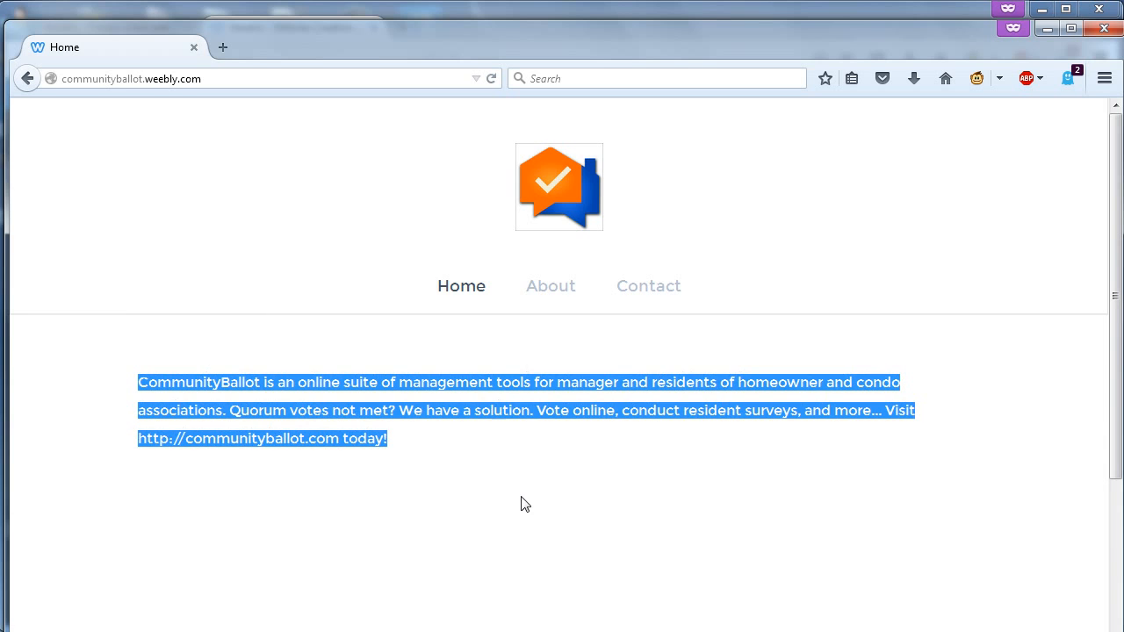
pyautogui.click(532, 444)
pyautogui.click(566, 289)
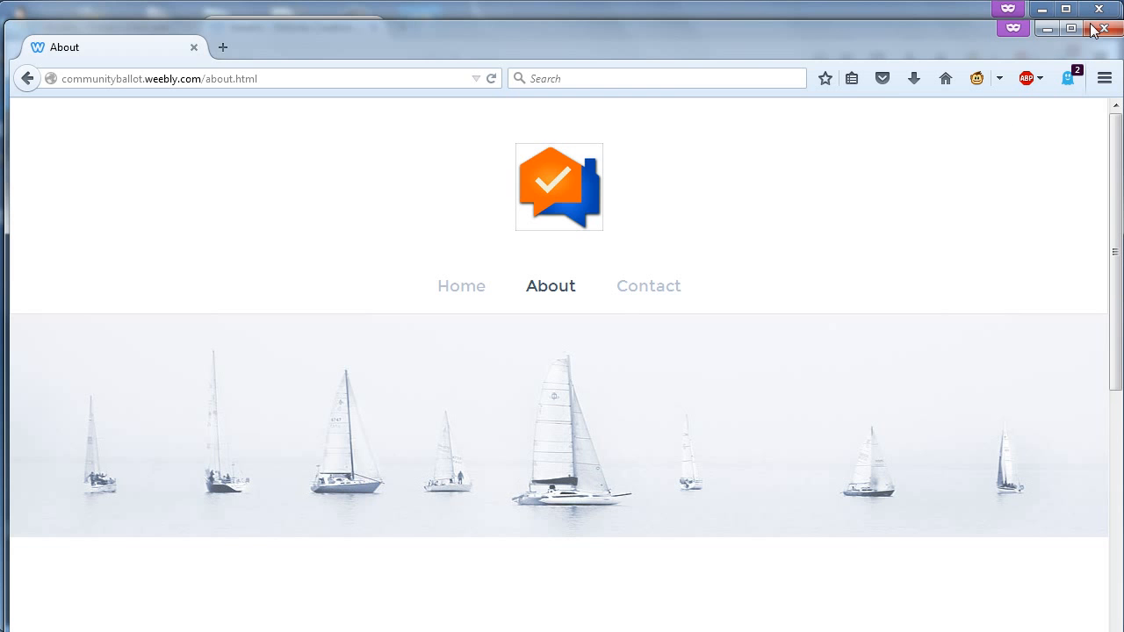
pyautogui.click(1046, 30)
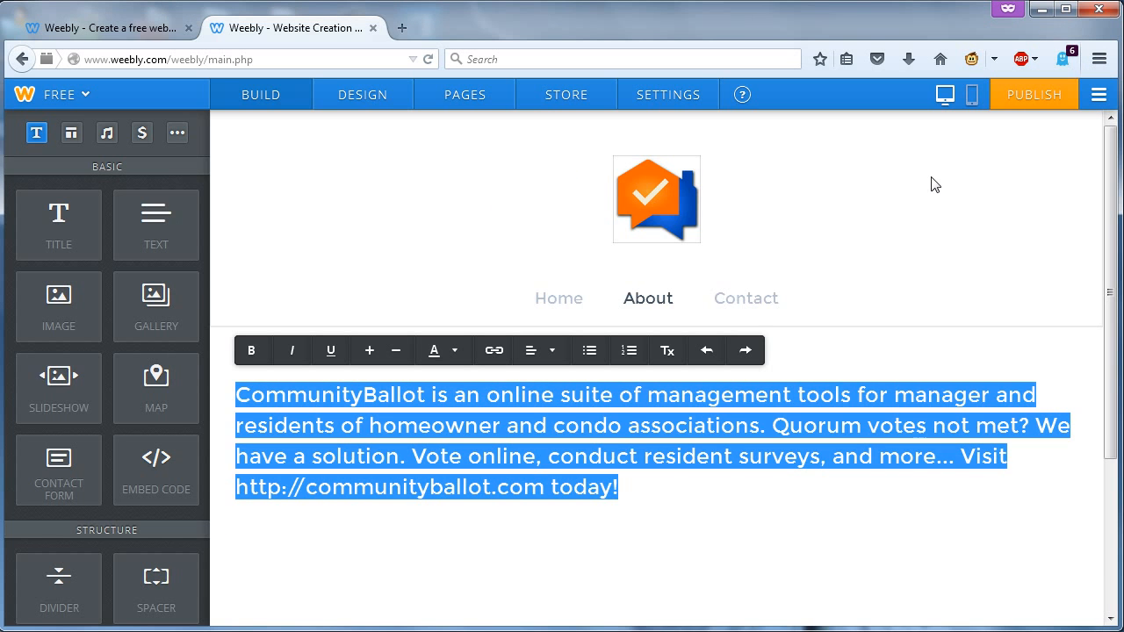
# - Republish the site with the enlarged About text and bring the private live-site window back to front
pyautogui.click(1034, 97)
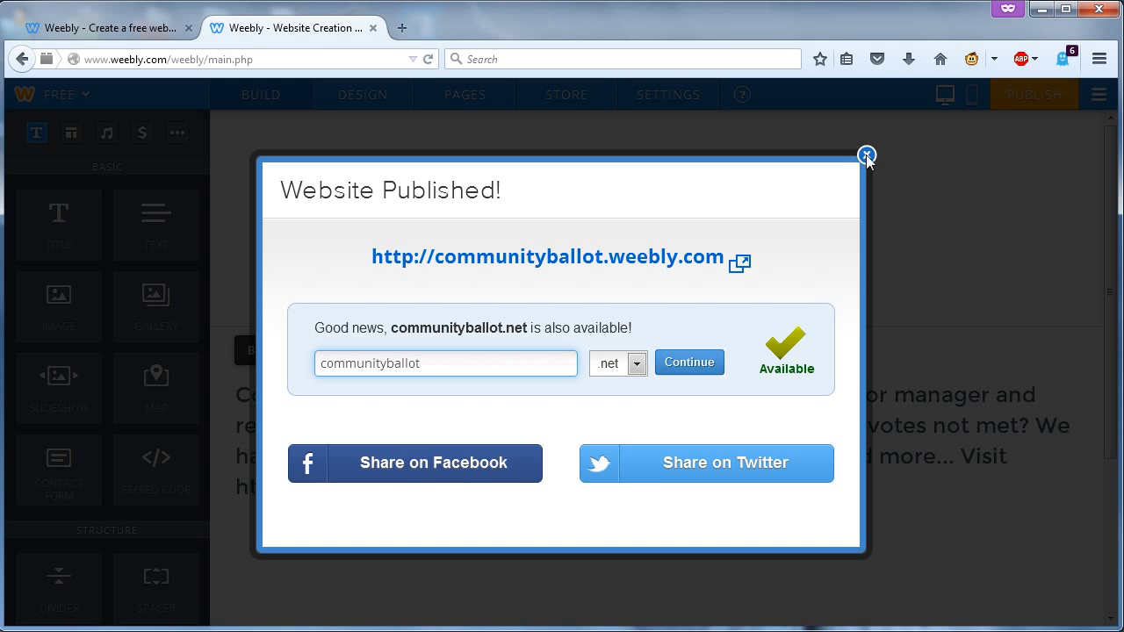
pyautogui.click(866, 157)
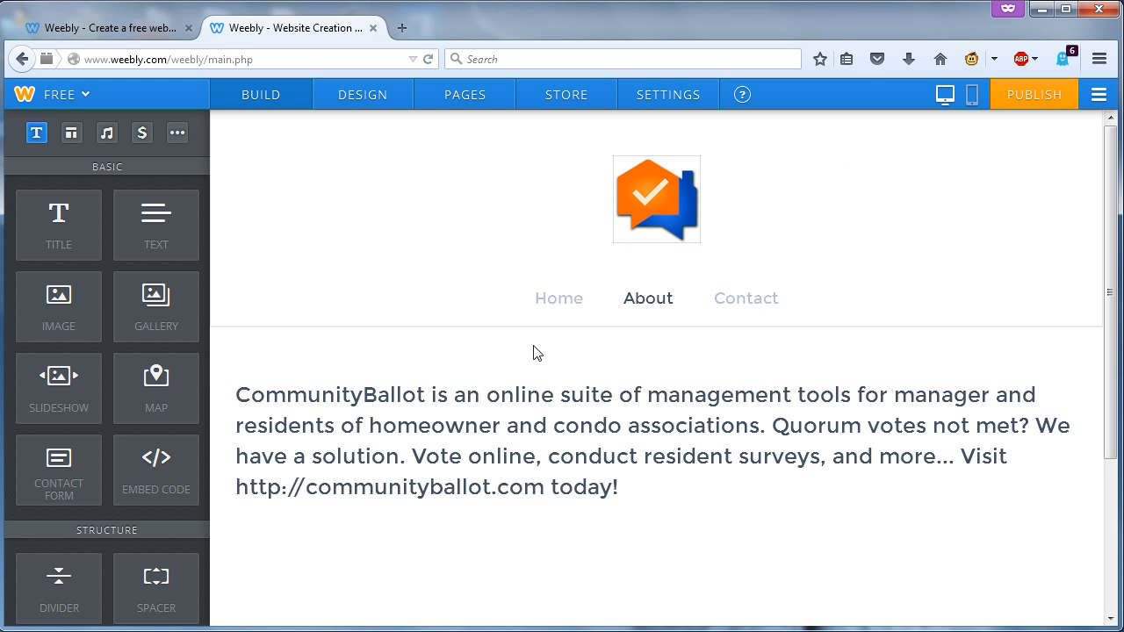
pyautogui.click(629, 489)
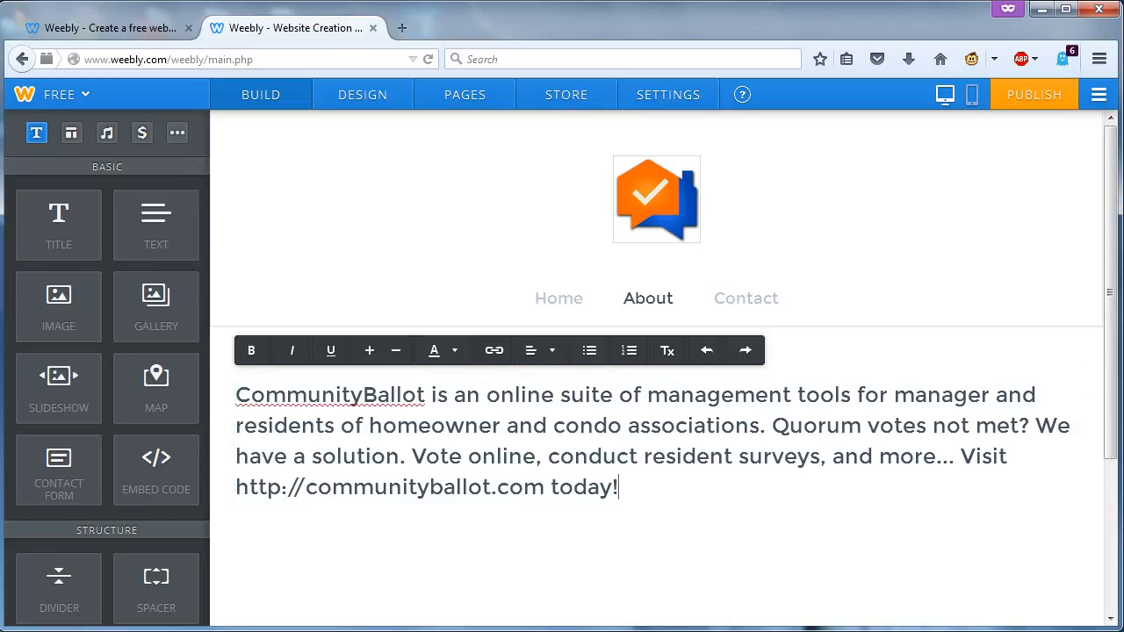
pyautogui.click(0, 220)
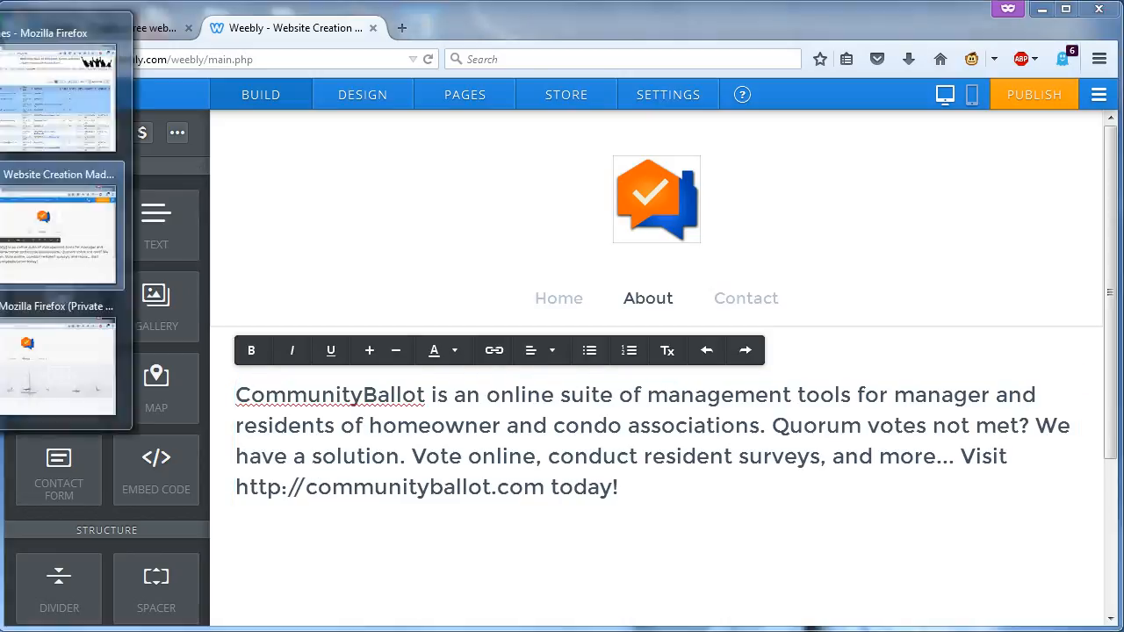
pyautogui.click(41, 354)
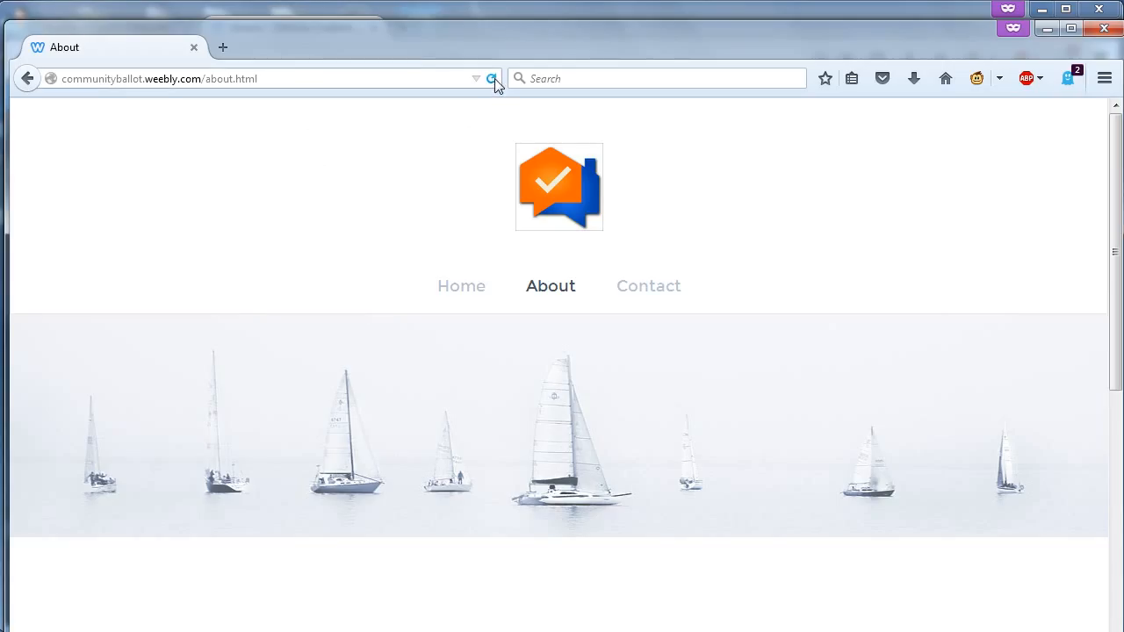
# - Reload the live About page to confirm the enlarged paragraph, then show the Contact page in the editor
pyautogui.click(492, 78)
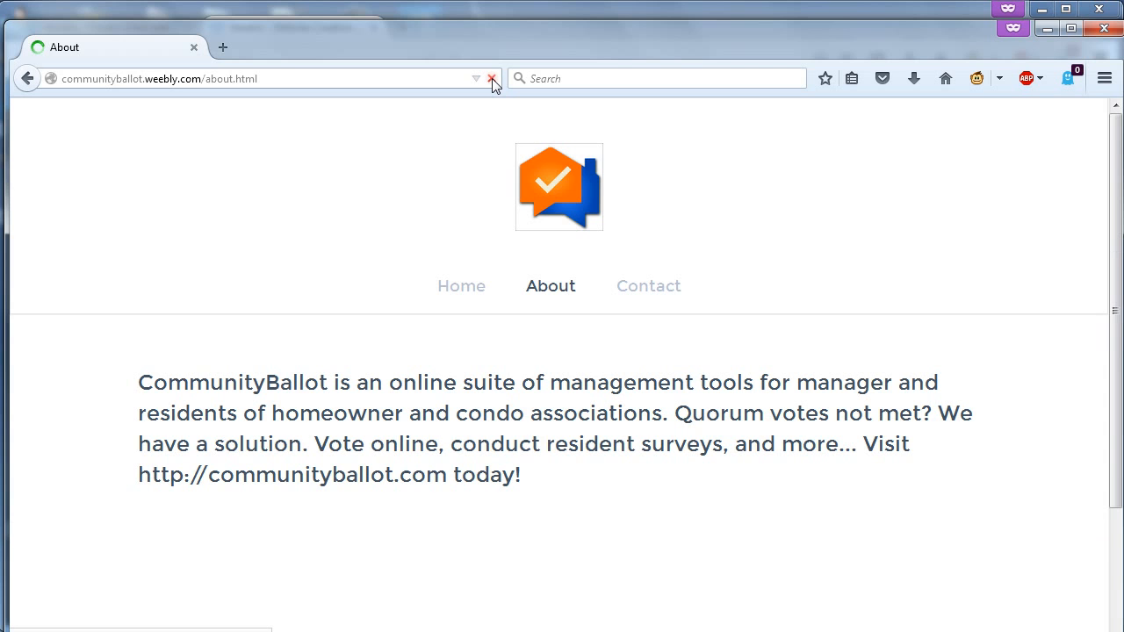
pyautogui.moveTo(534, 480); pyautogui.dragTo(143, 381)
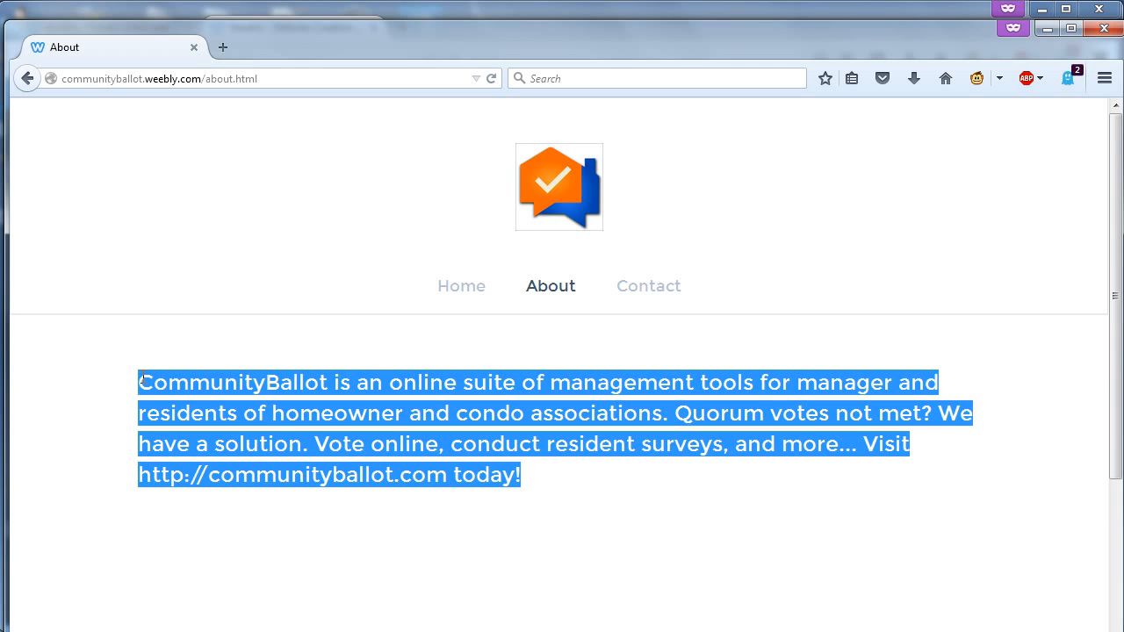
pyautogui.click(459, 290)
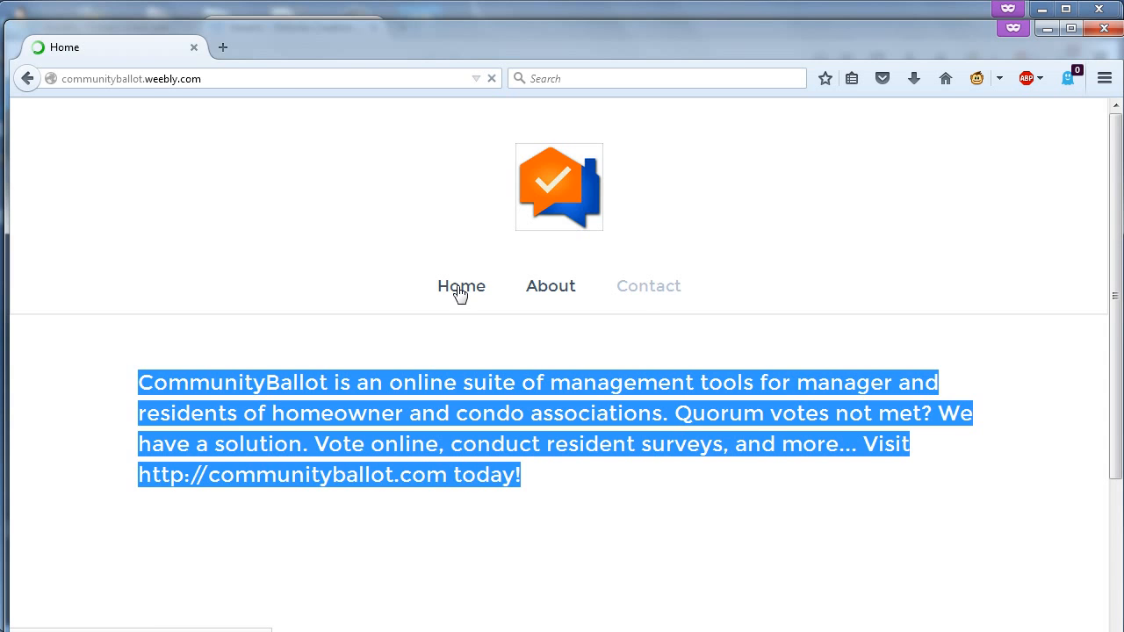
pyautogui.click(545, 290)
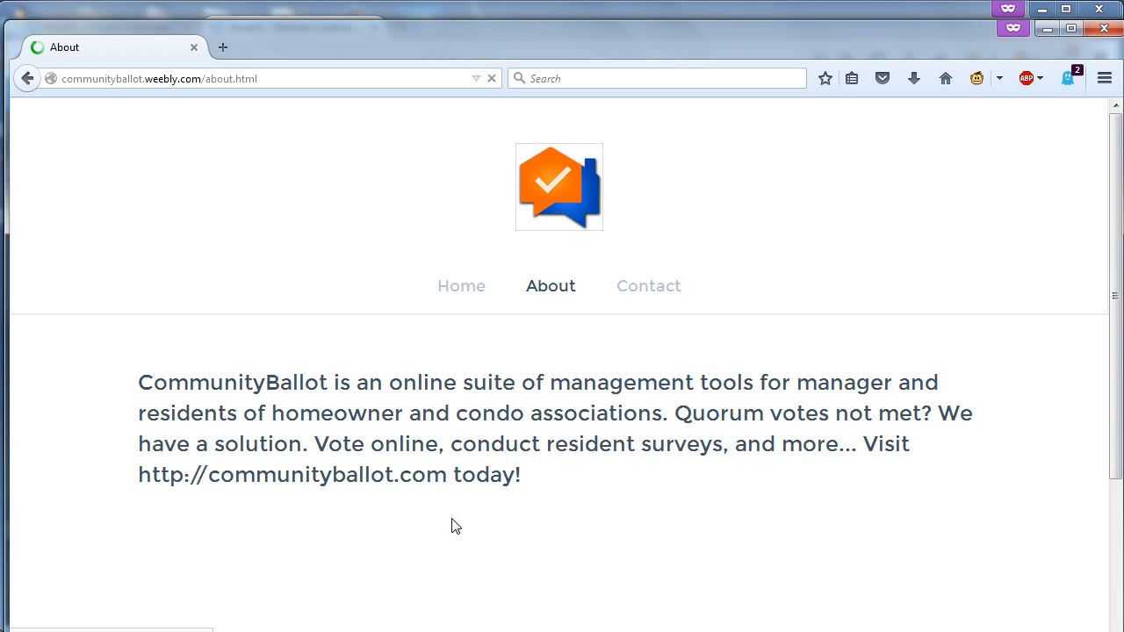
pyautogui.moveTo(448, 477); pyautogui.dragTo(140, 475)
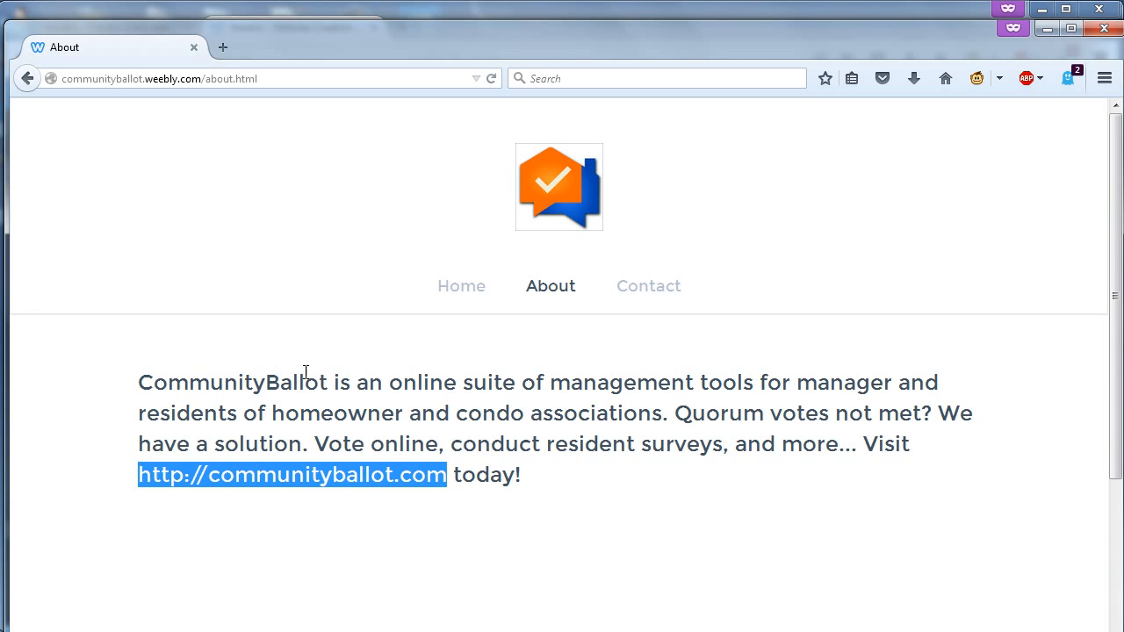
pyautogui.click(1047, 29)
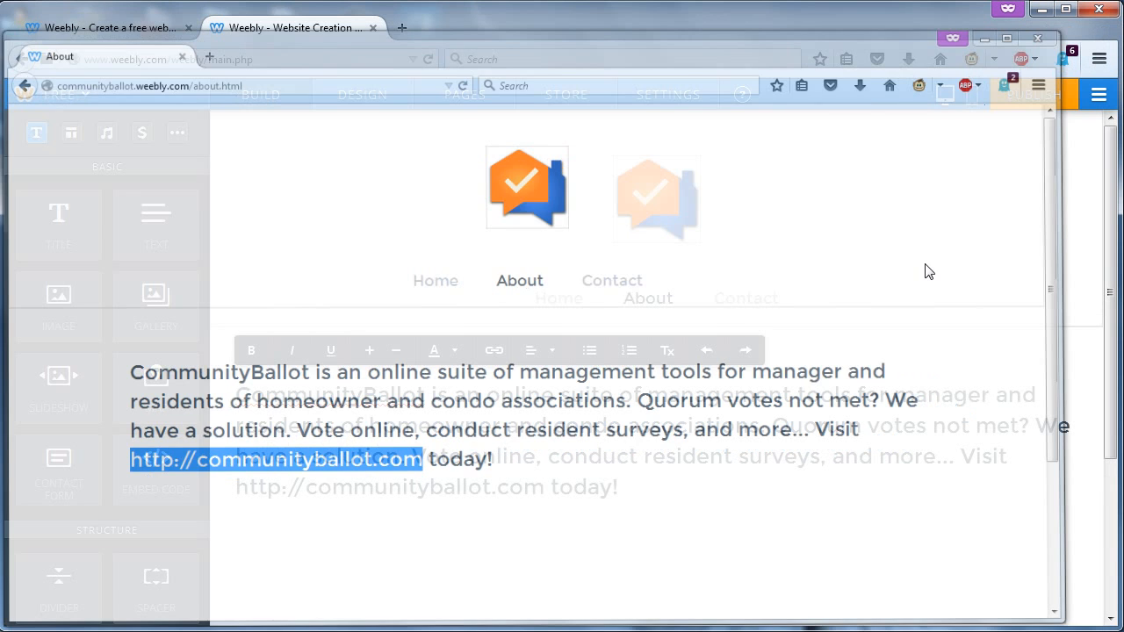
pyautogui.click(761, 307)
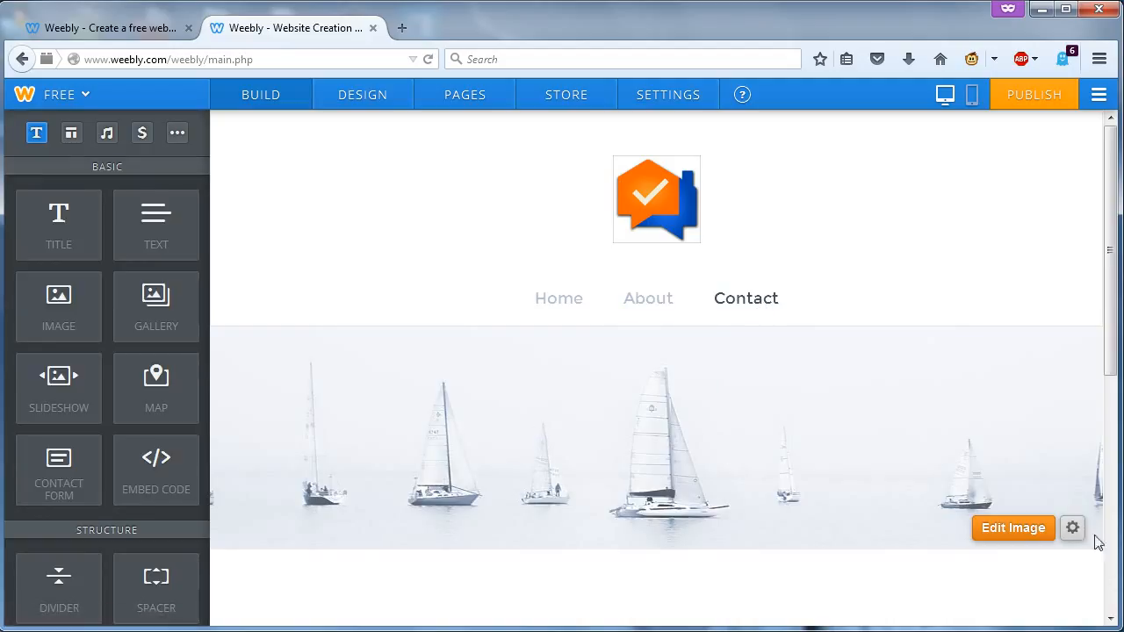
# - Give the Contact page the No Header layout and add a text block to its content area
pyautogui.click(1073, 528)
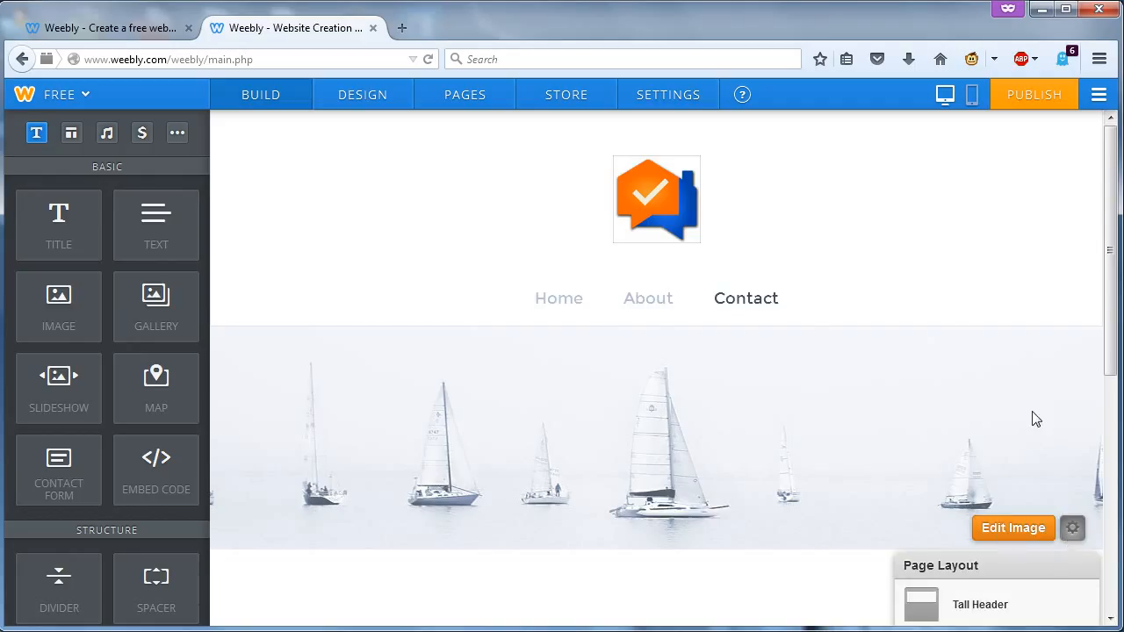
pyautogui.scroll(-2, 1034, 413)
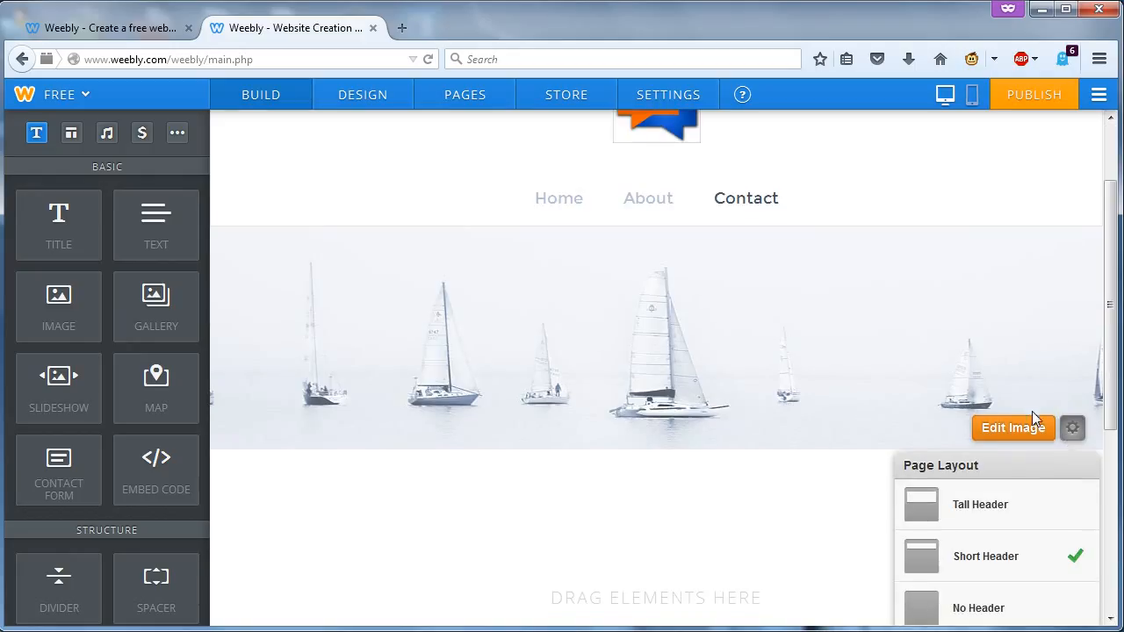
pyautogui.click(990, 608)
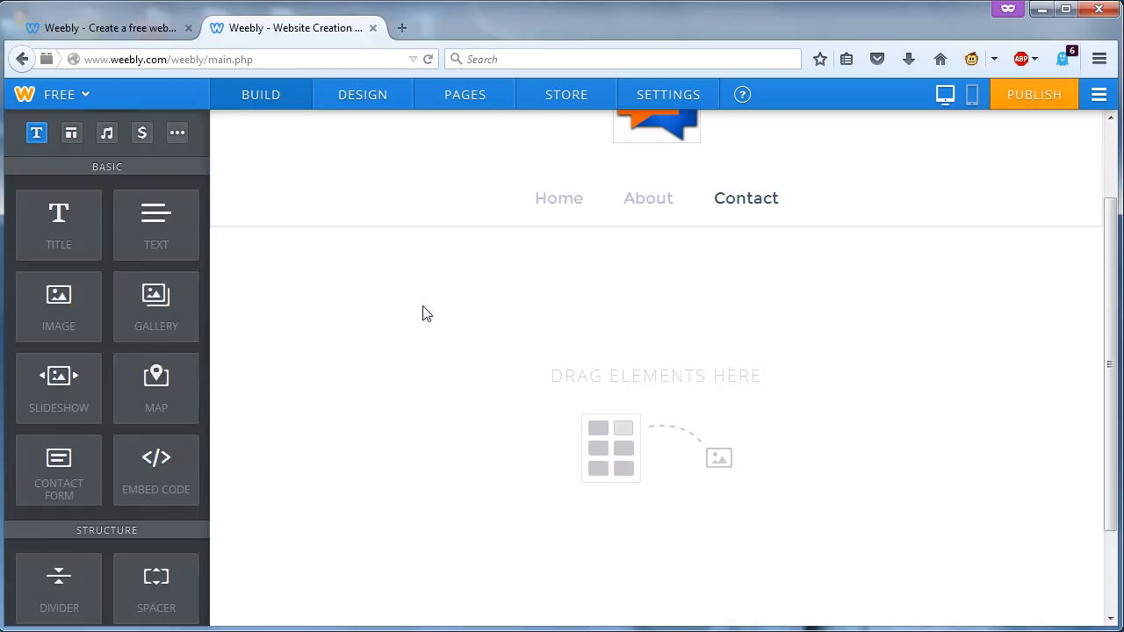
pyautogui.moveTo(153, 246); pyautogui.dragTo(325, 297)
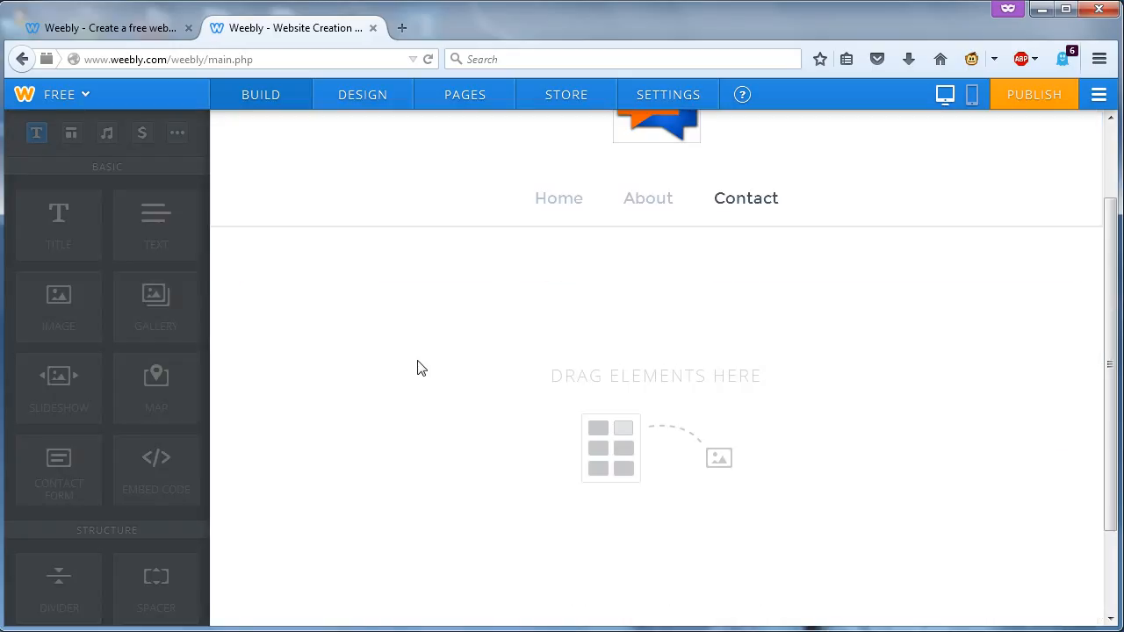
pyautogui.click(372, 298)
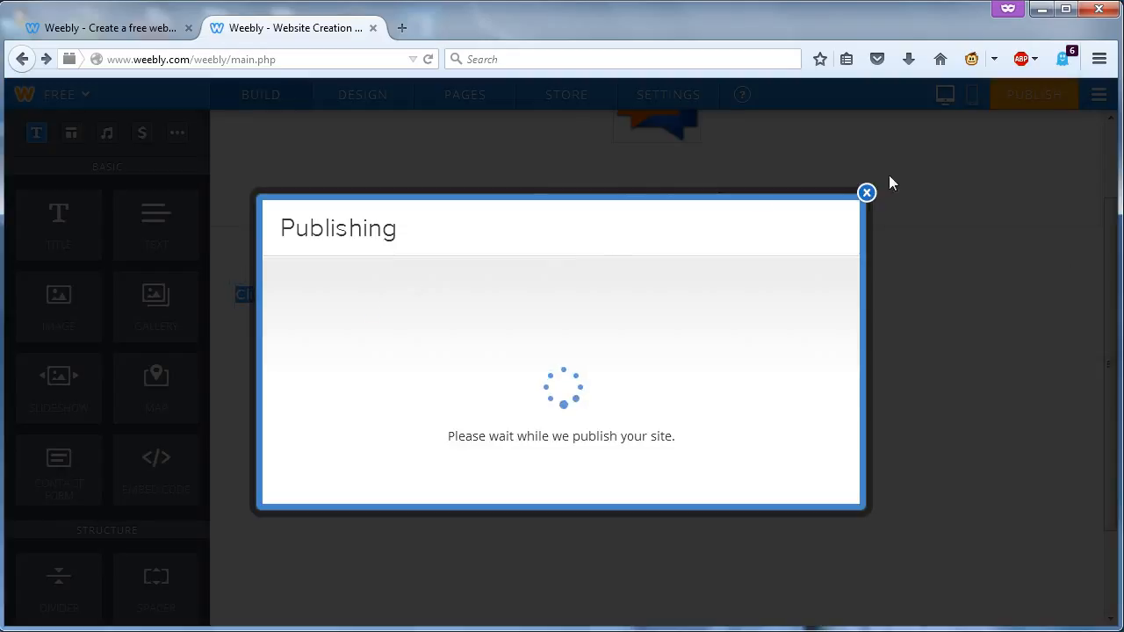
pyautogui.click(867, 192)
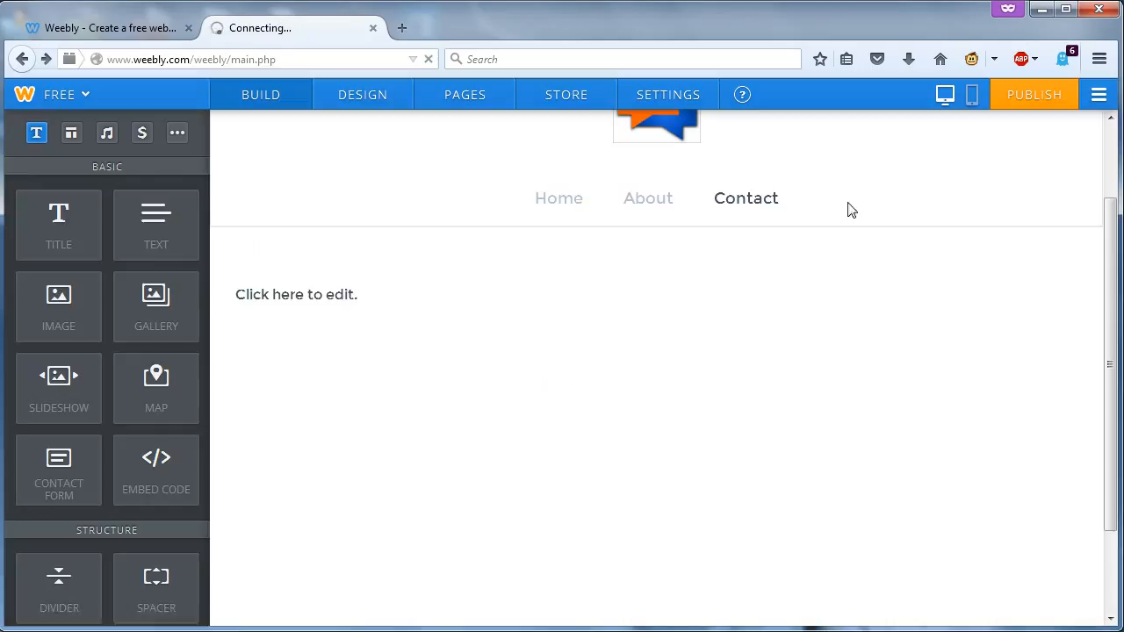
pyautogui.click(346, 290)
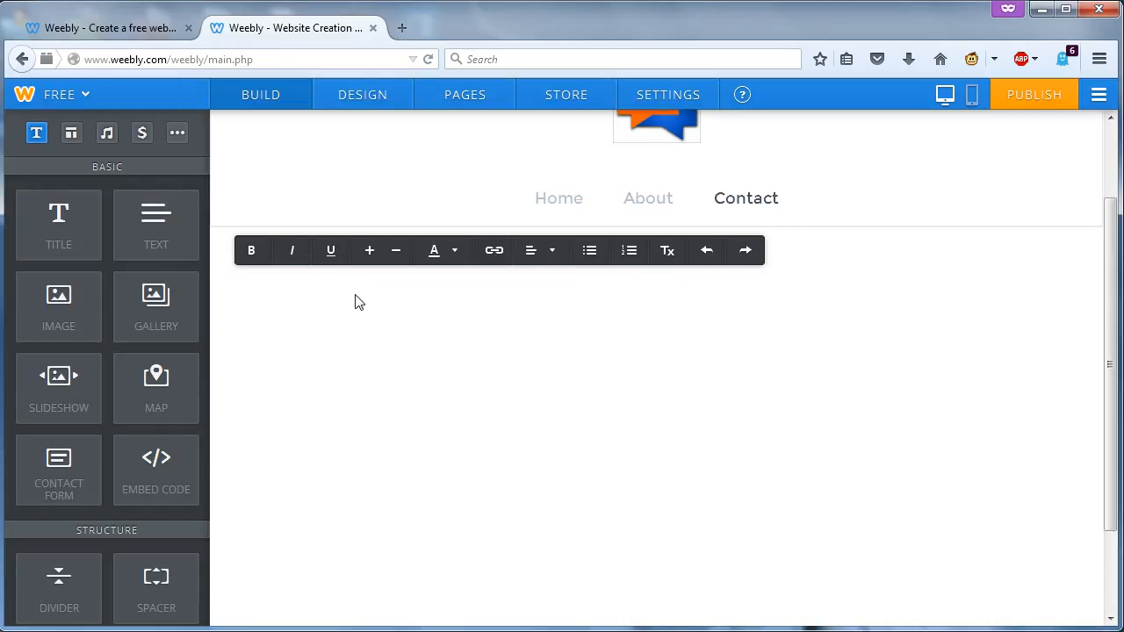
pyautogui.click(495, 252)
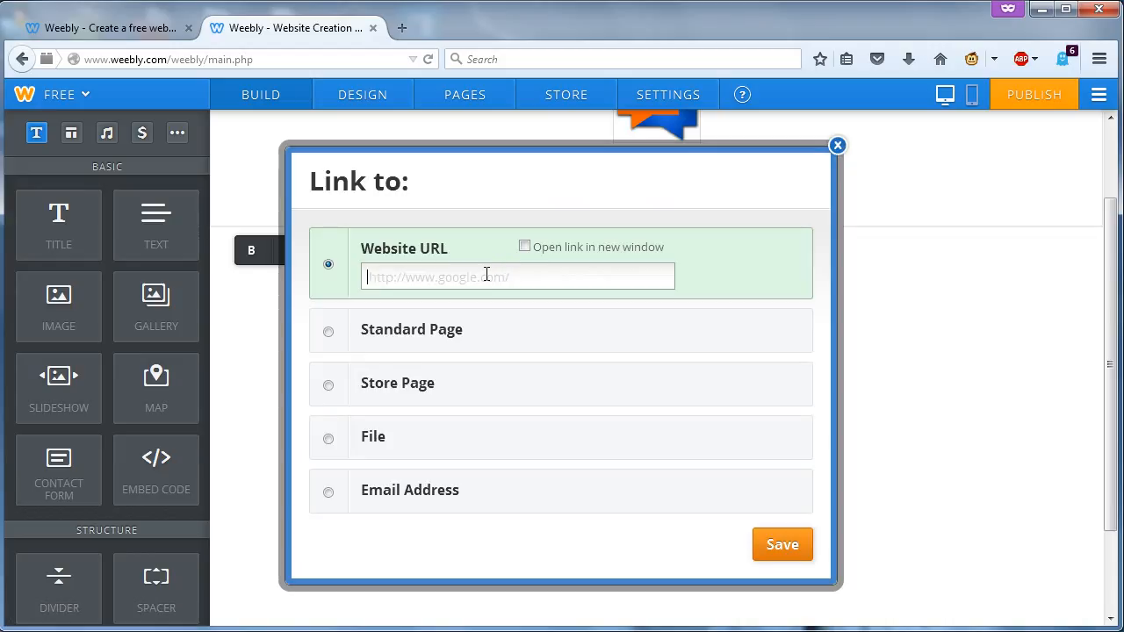
pyautogui.write('http:/')
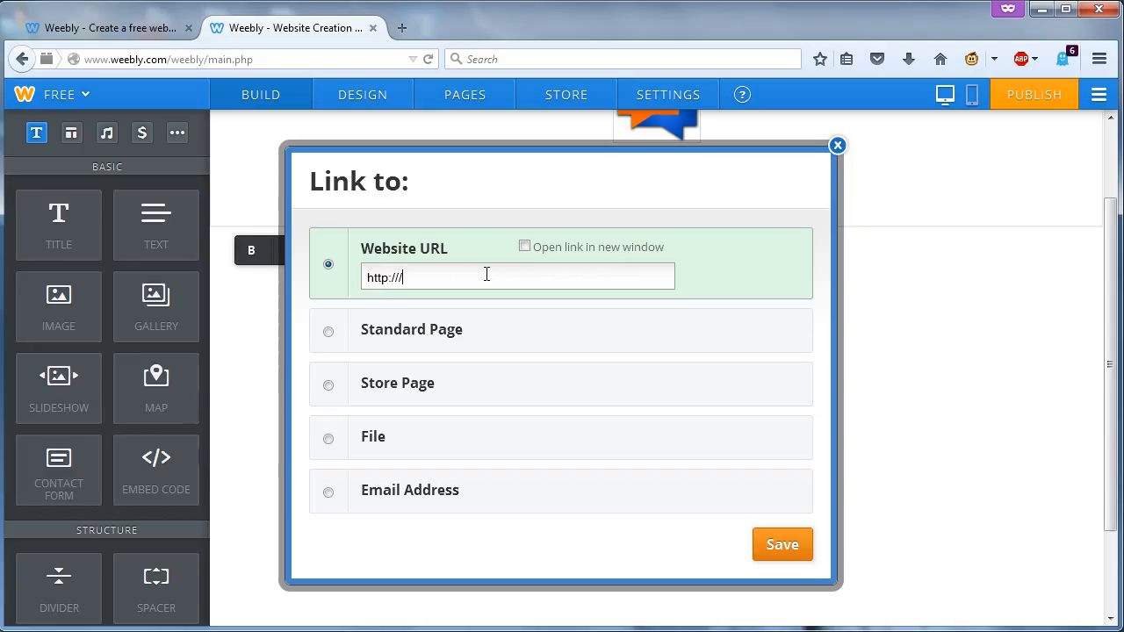
pyautogui.write('/communityballot.com')
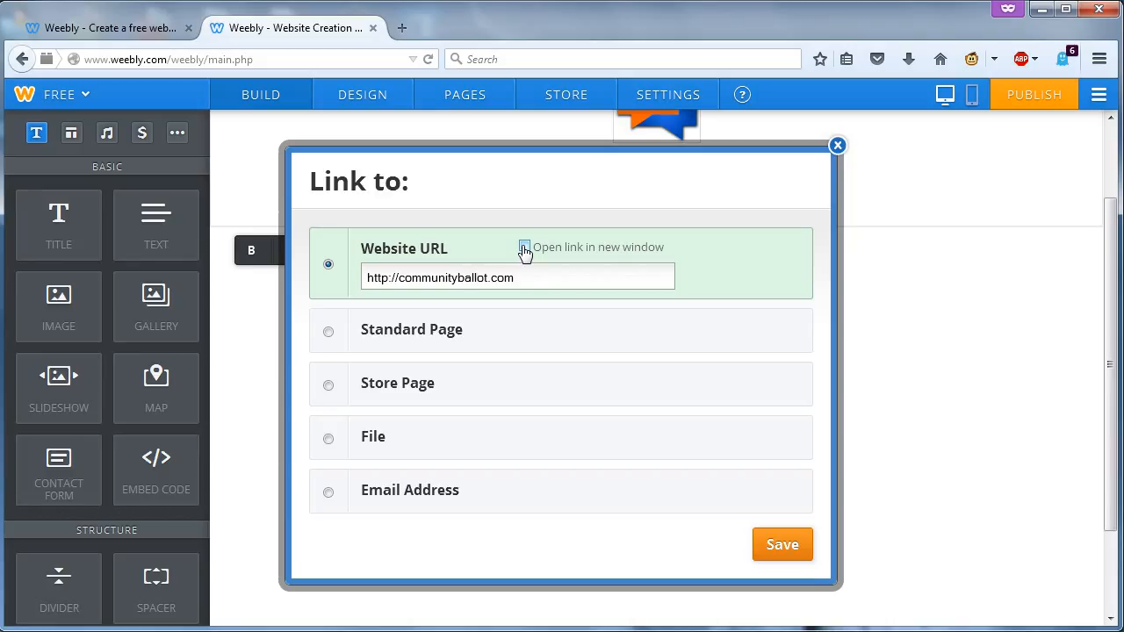
pyautogui.click(773, 548)
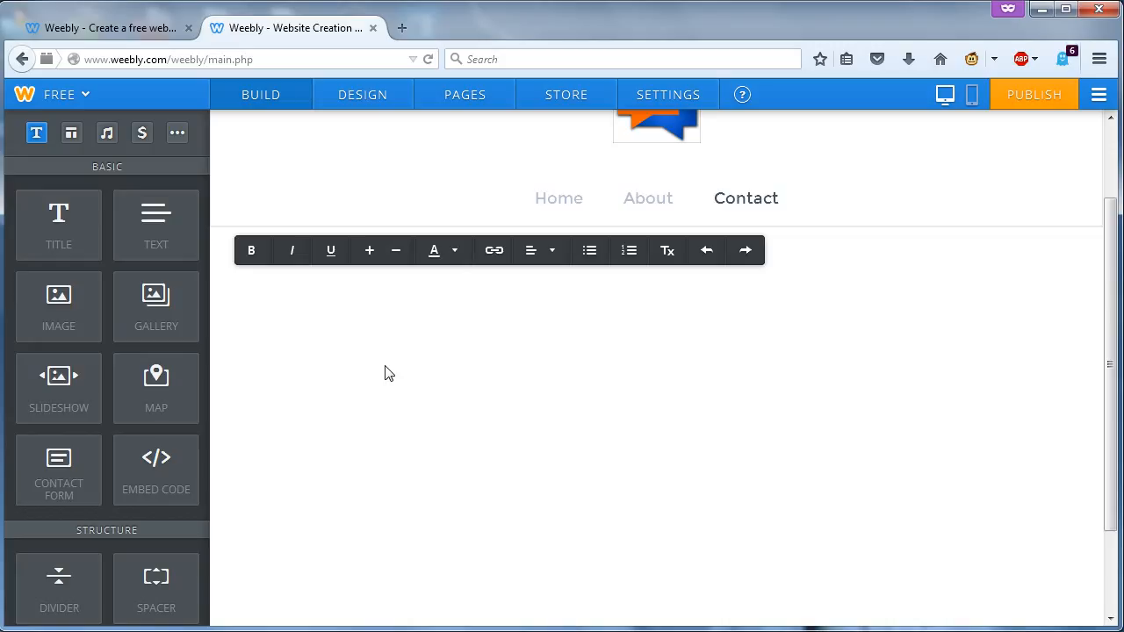
# - Type 'Visit our website!' into the empty Contact text block, fixing the misspelling
pyautogui.click(479, 289)
pyautogui.click(480, 289)
pyautogui.write('Visit our webiste')
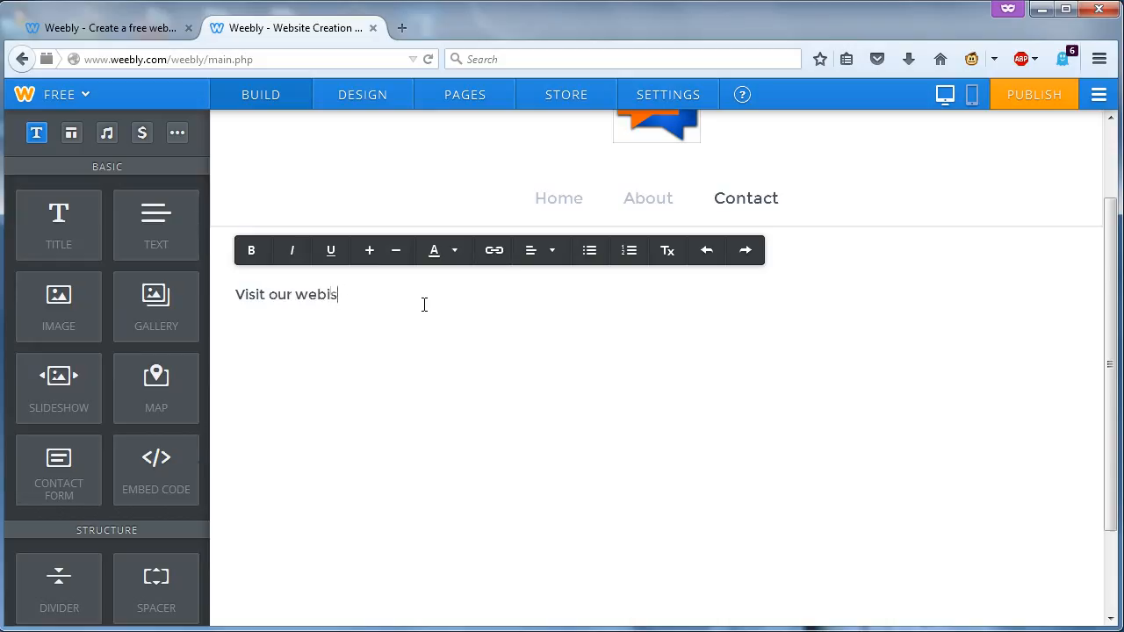
pyautogui.write('te')
pyautogui.press('Home')
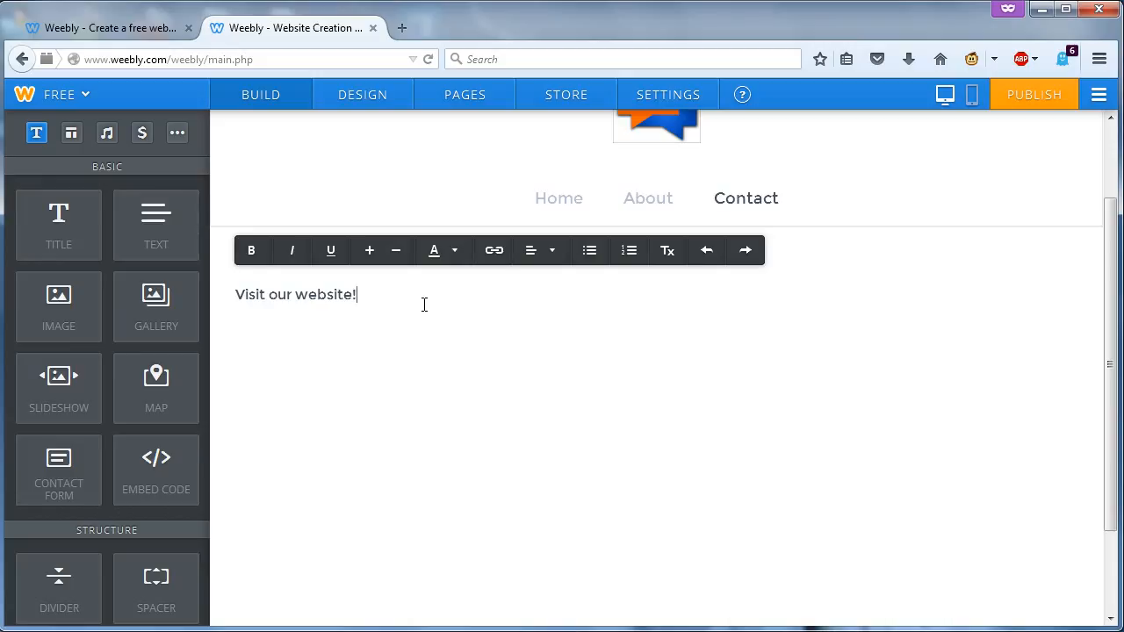
pyautogui.moveTo(362, 294); pyautogui.dragTo(334, 295)
pyautogui.click(362, 294)
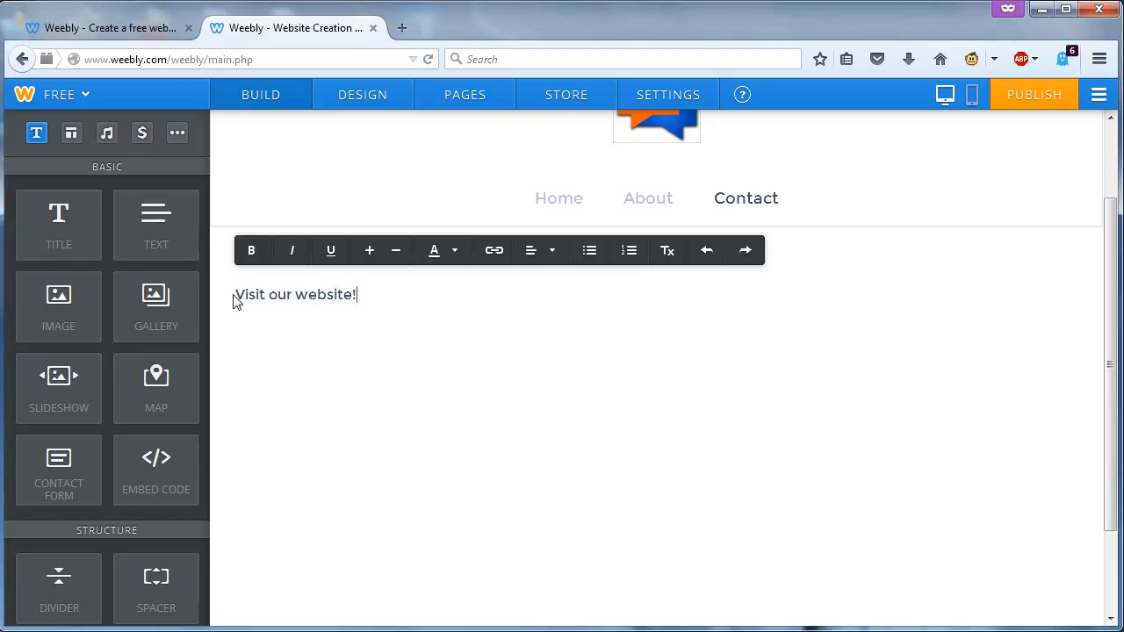
pyautogui.tripleClick(374, 296)
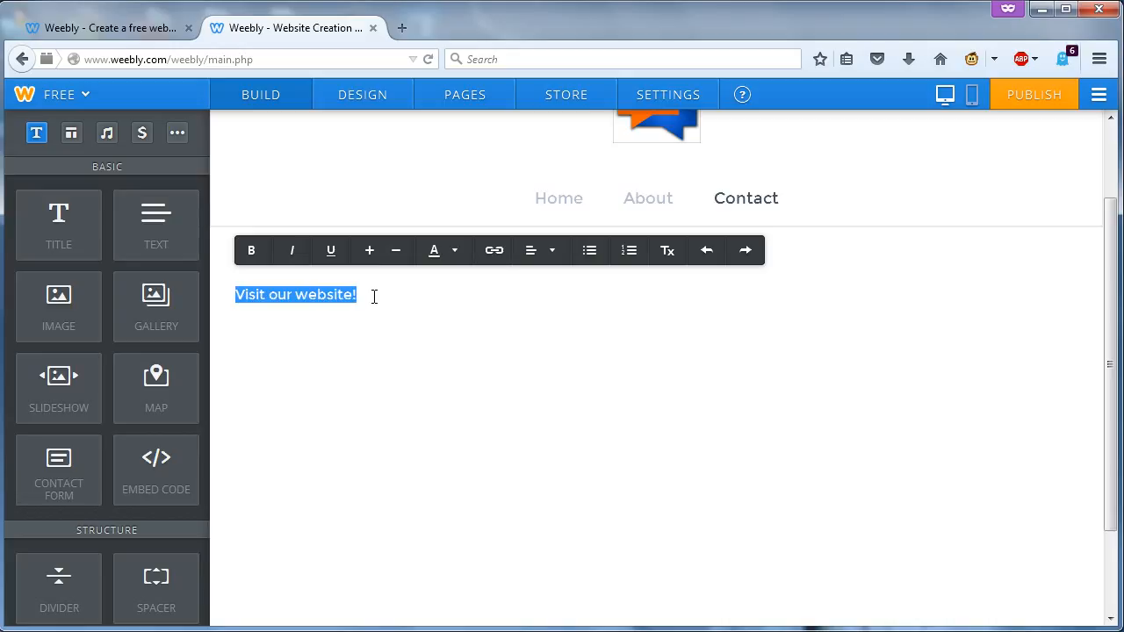
pyautogui.click(497, 252)
pyautogui.click(486, 266)
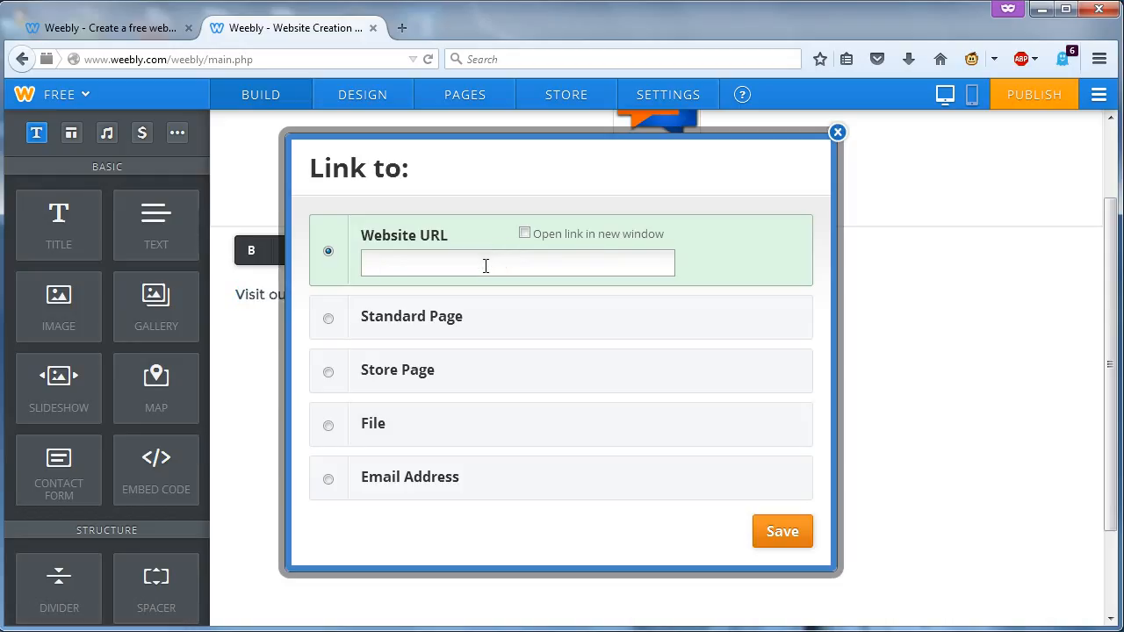
pyautogui.write('hhtp')
pyautogui.press('BackSpace')
pyautogui.press('BackSpace')
pyautogui.write('ttp://www.communtyballot.com')
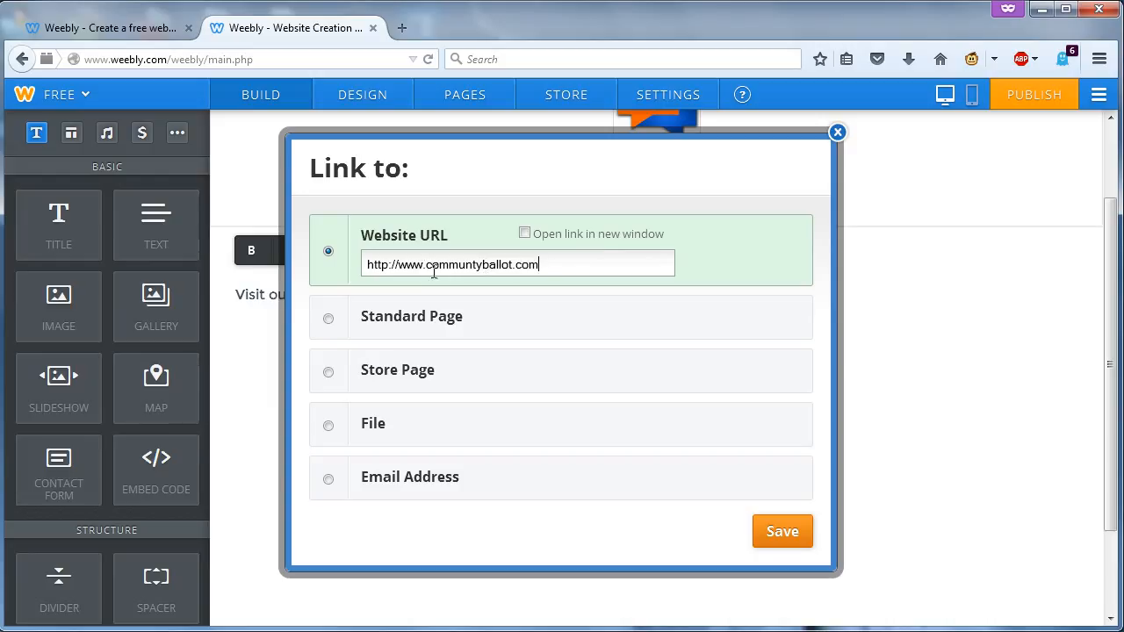
pyautogui.press('BackSpace')
pyautogui.press('BackSpace')
pyautogui.press('BackSpace')
pyautogui.press('BackSpace')
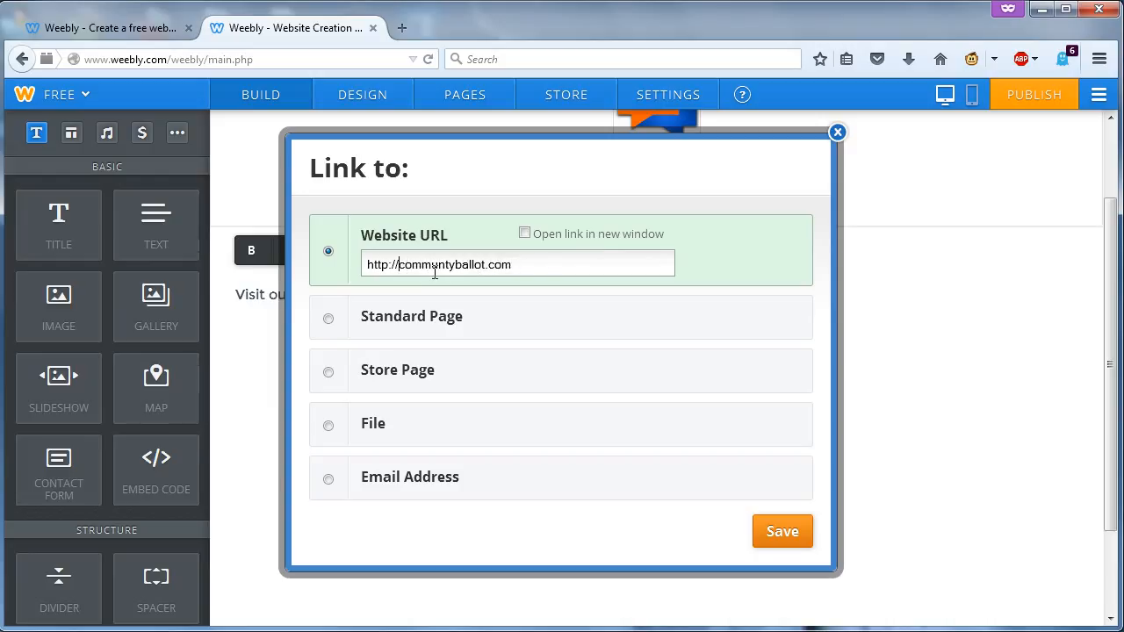
pyautogui.click(784, 532)
pyautogui.click(504, 426)
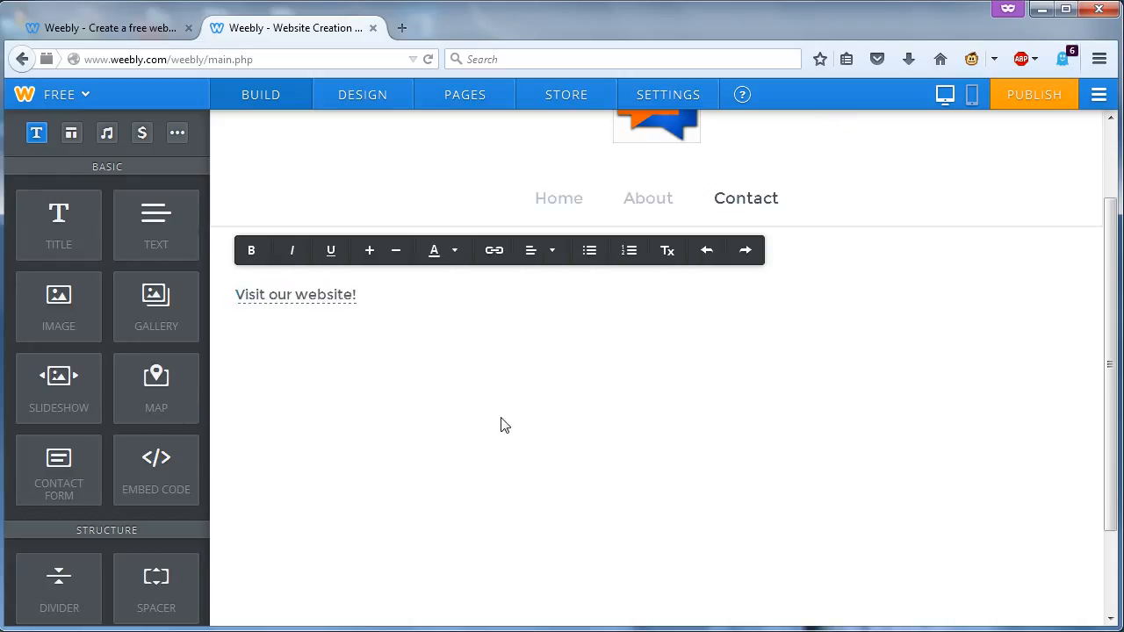
pyautogui.click(1068, 94)
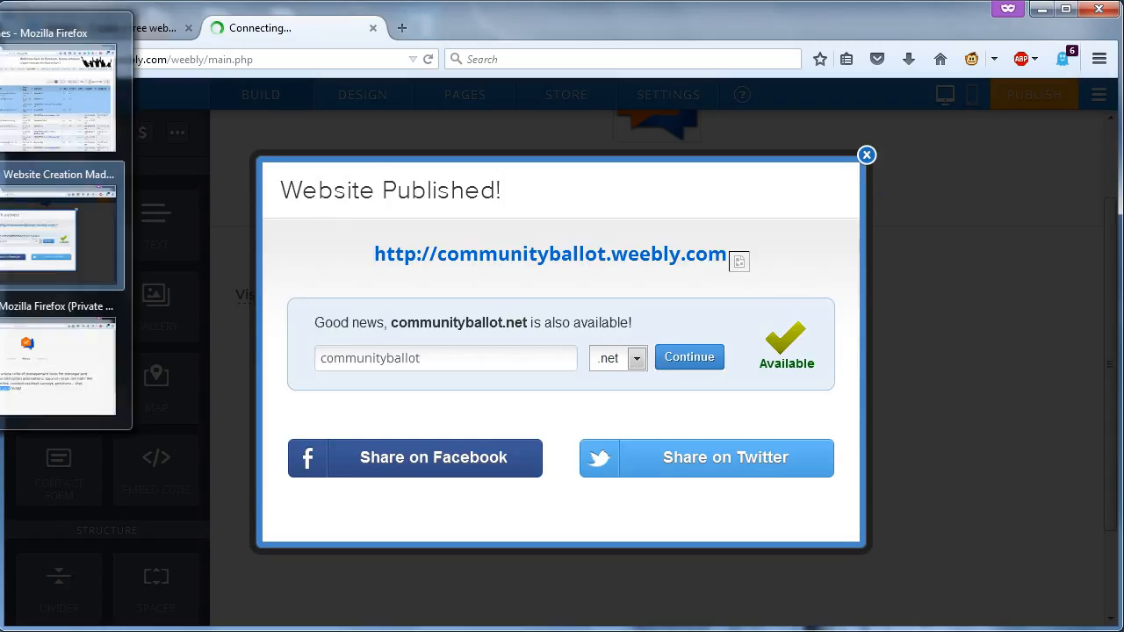
# - Test the live Contact page's link, which ends on a Server not found error
pyautogui.click(866, 154)
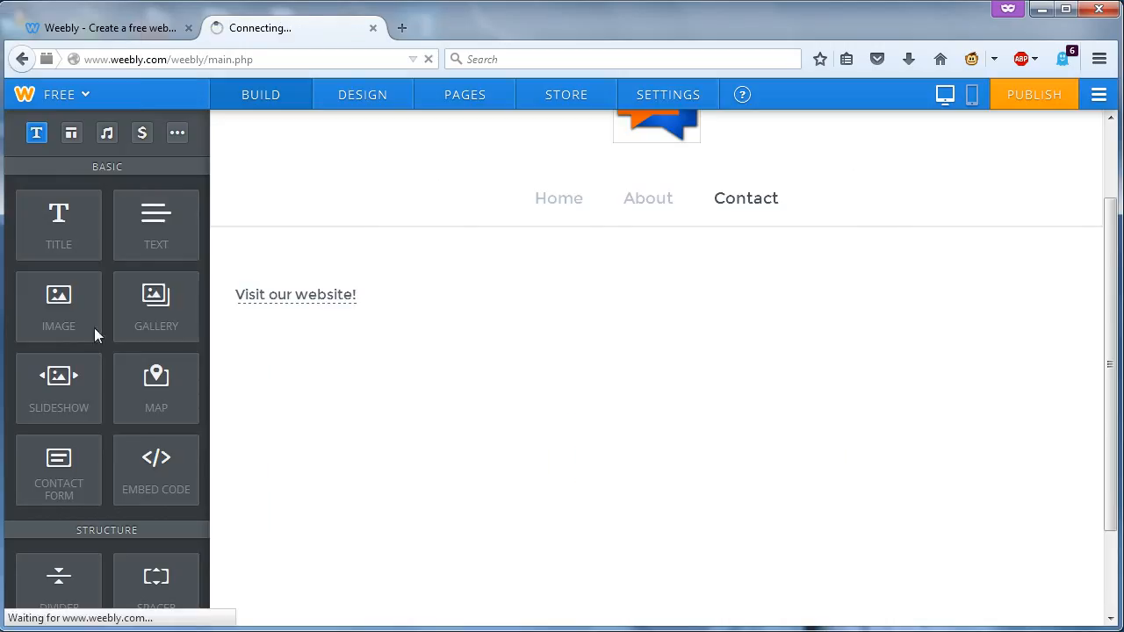
pyautogui.moveTo(30, 278)
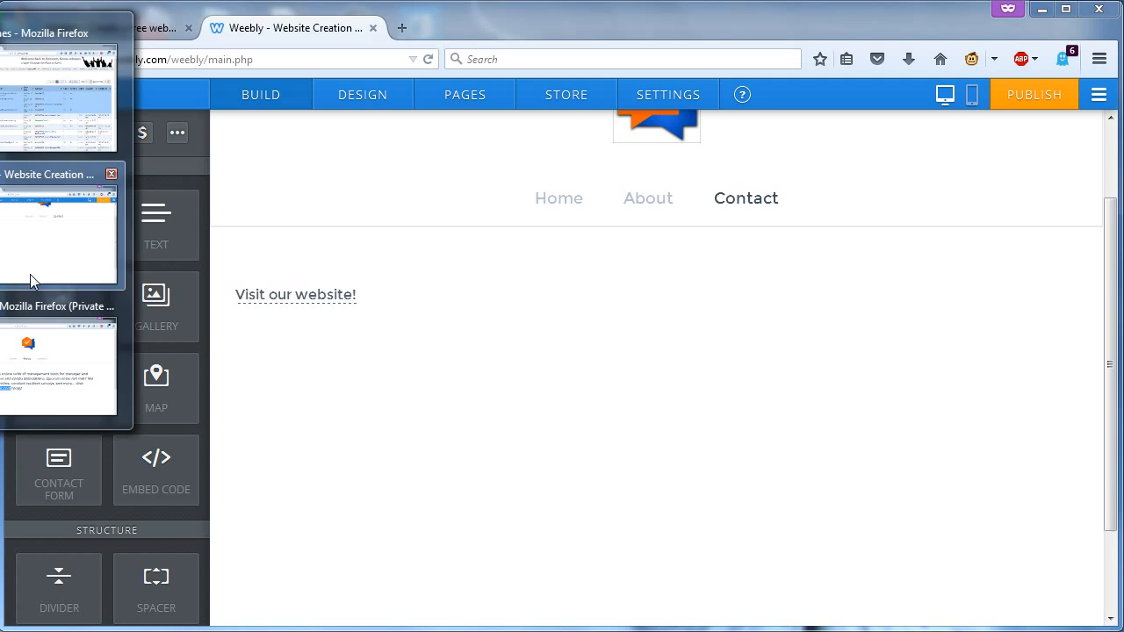
pyautogui.click(68, 364)
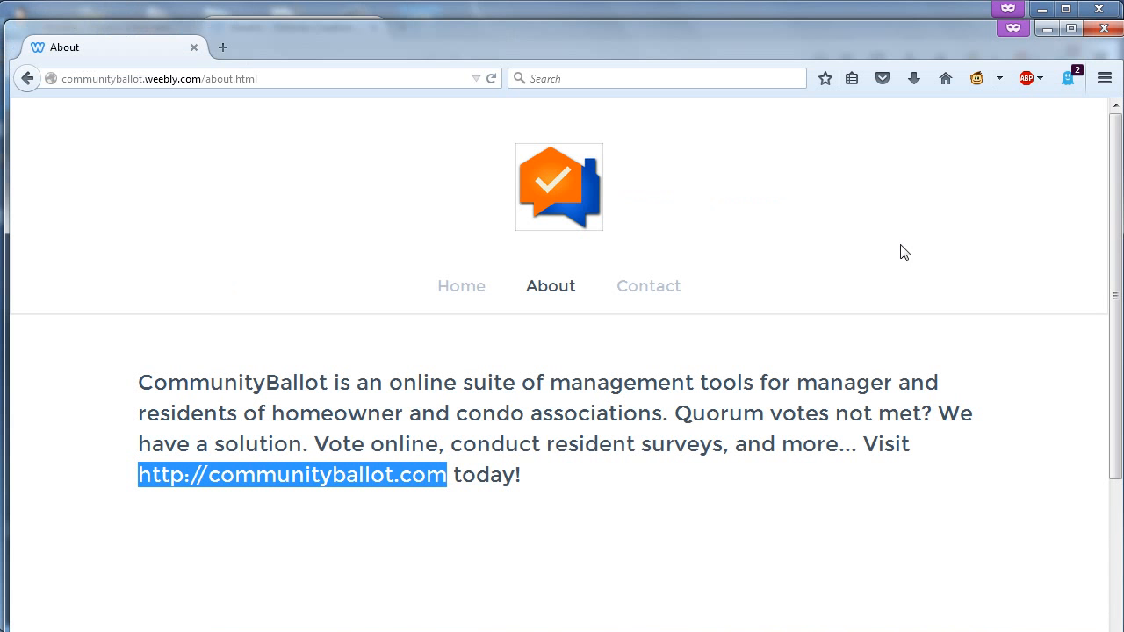
pyautogui.click(674, 294)
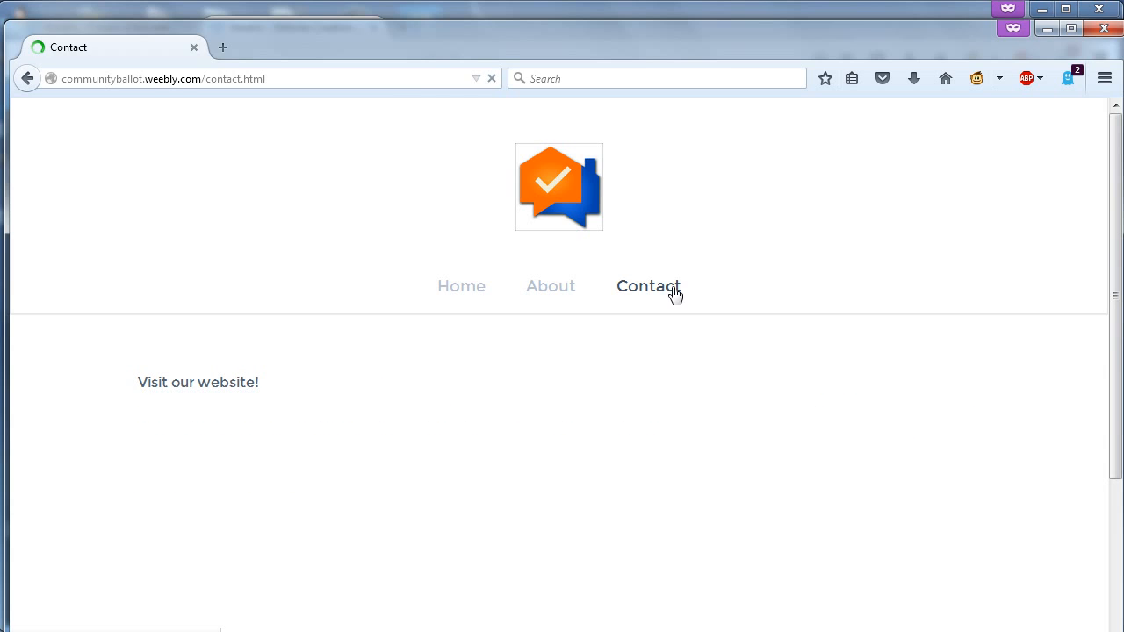
pyautogui.click(197, 384)
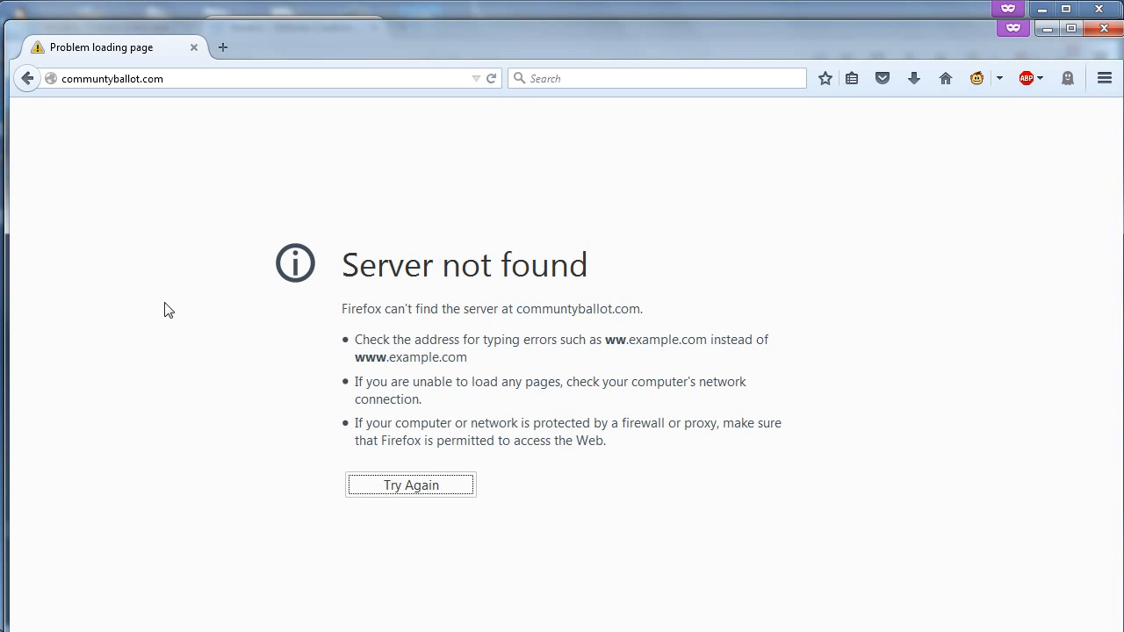
pyautogui.click(1045, 30)
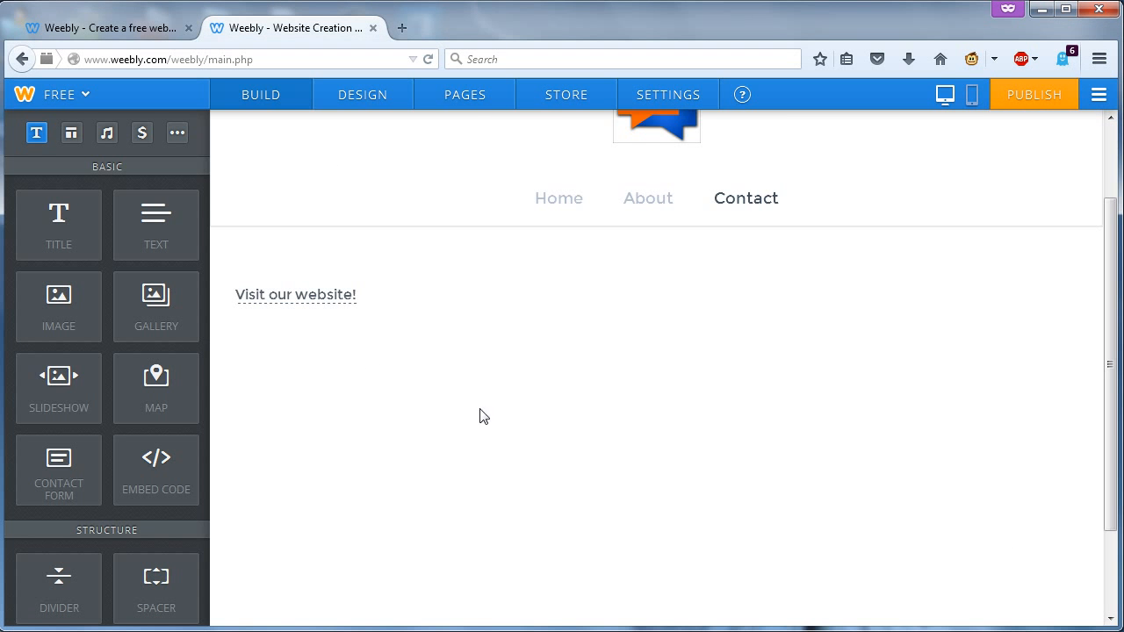
pyautogui.moveTo(366, 295); pyautogui.dragTo(231, 307)
pyautogui.click(495, 251)
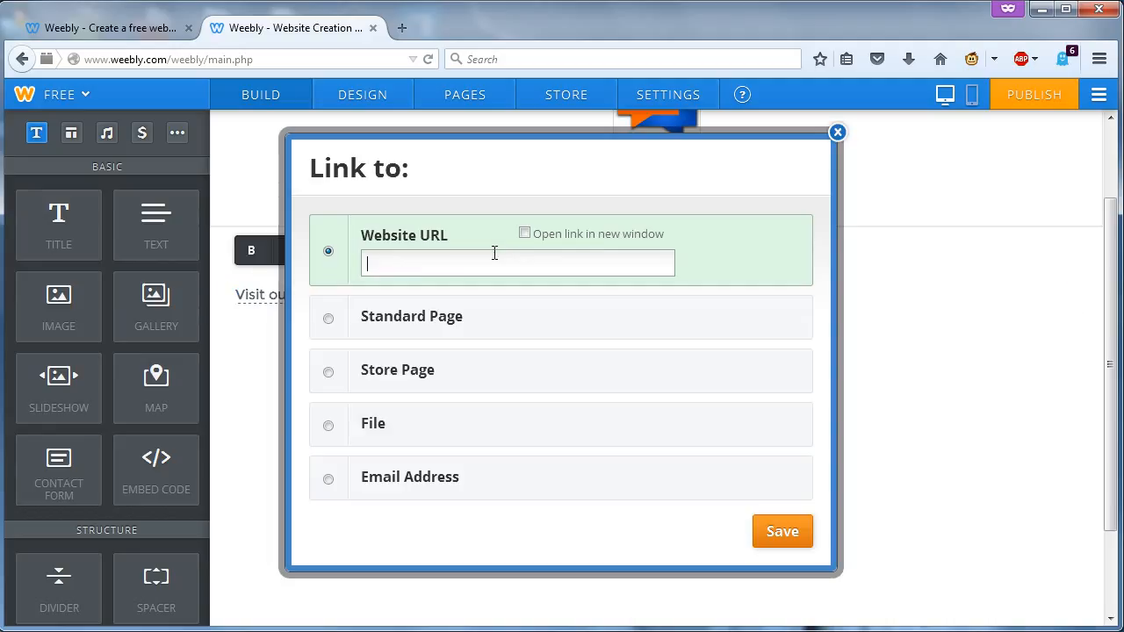
pyautogui.click(465, 270)
pyautogui.write('http')
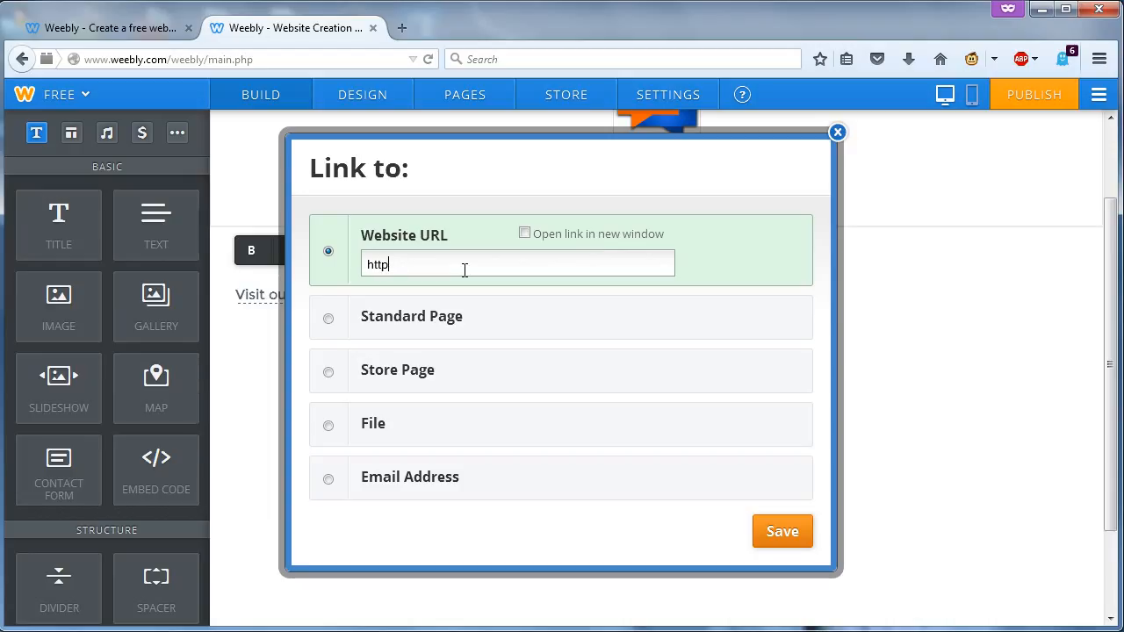
pyautogui.write('://communityballot')
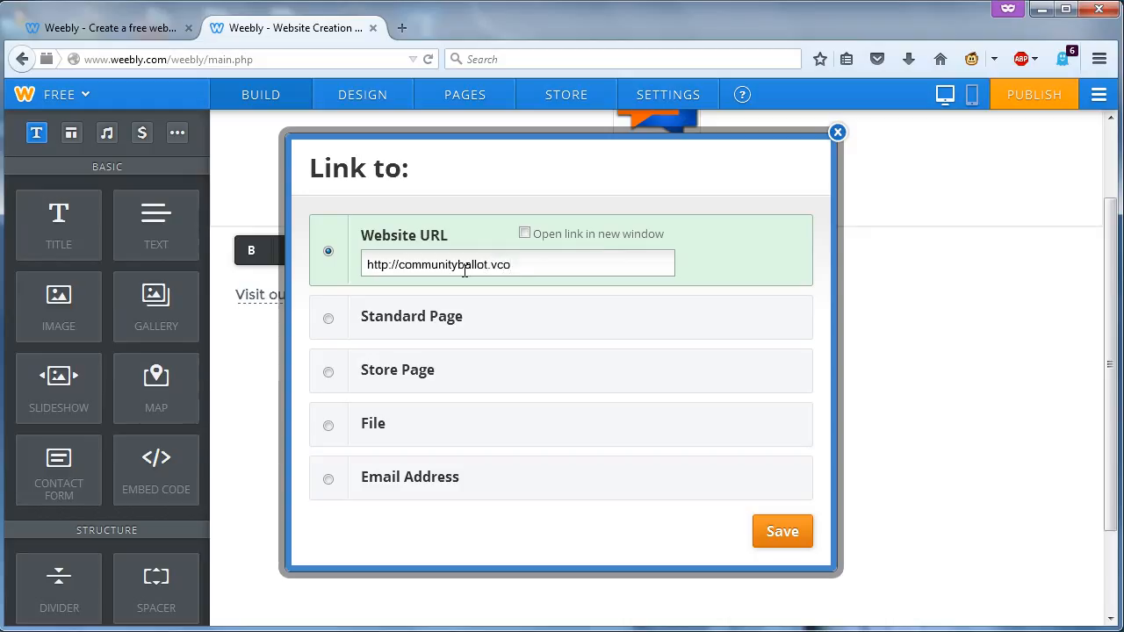
pyautogui.write('.com')
pyautogui.click(784, 533)
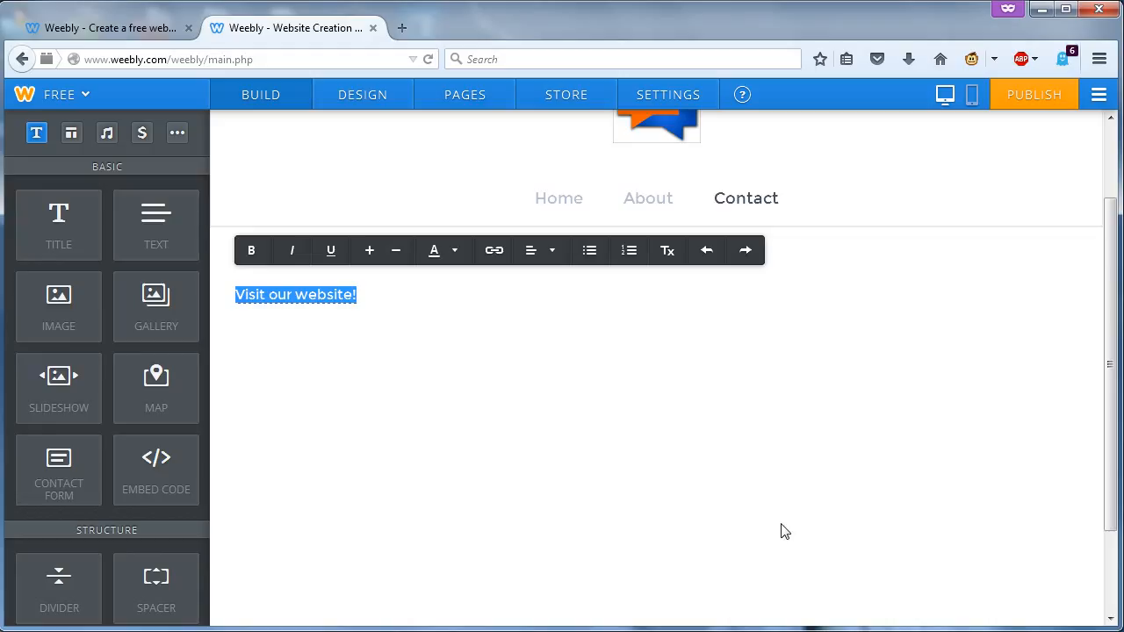
pyautogui.click(624, 412)
# - Center the 'Visit our website!' line on the Contact page
pyautogui.click(361, 299)
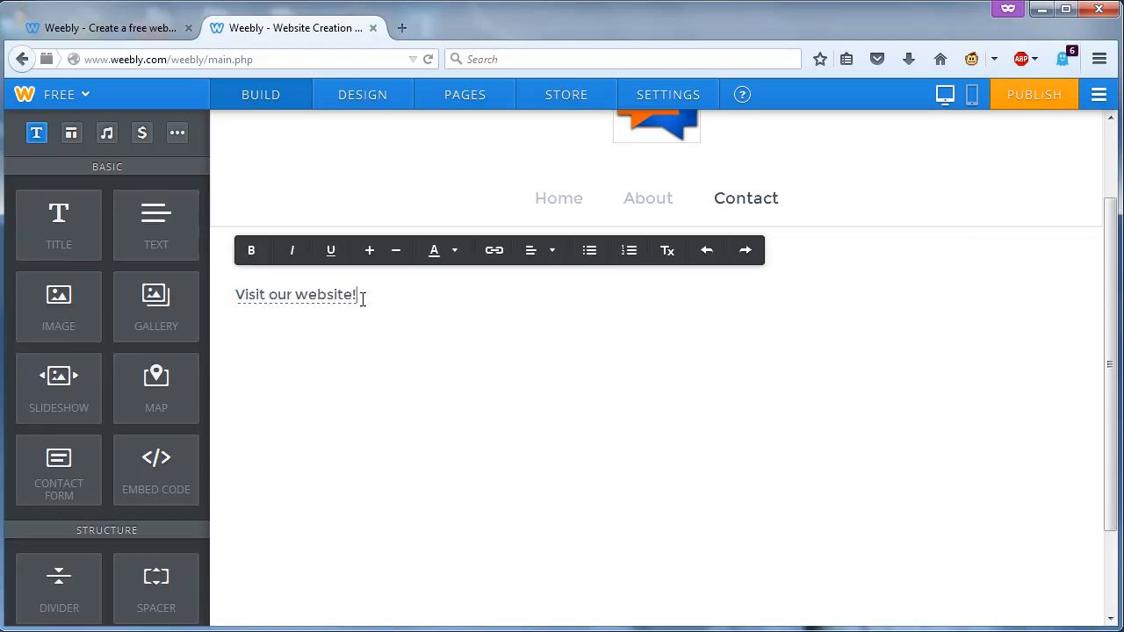
pyautogui.moveTo(356, 295); pyautogui.dragTo(234, 300)
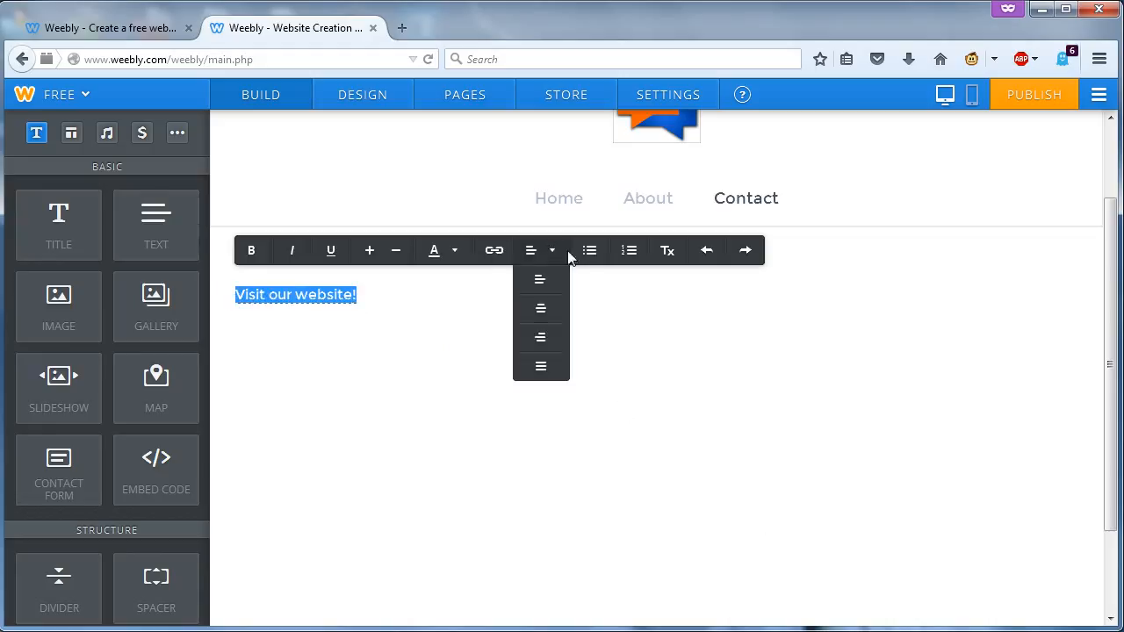
pyautogui.moveTo(539, 254)
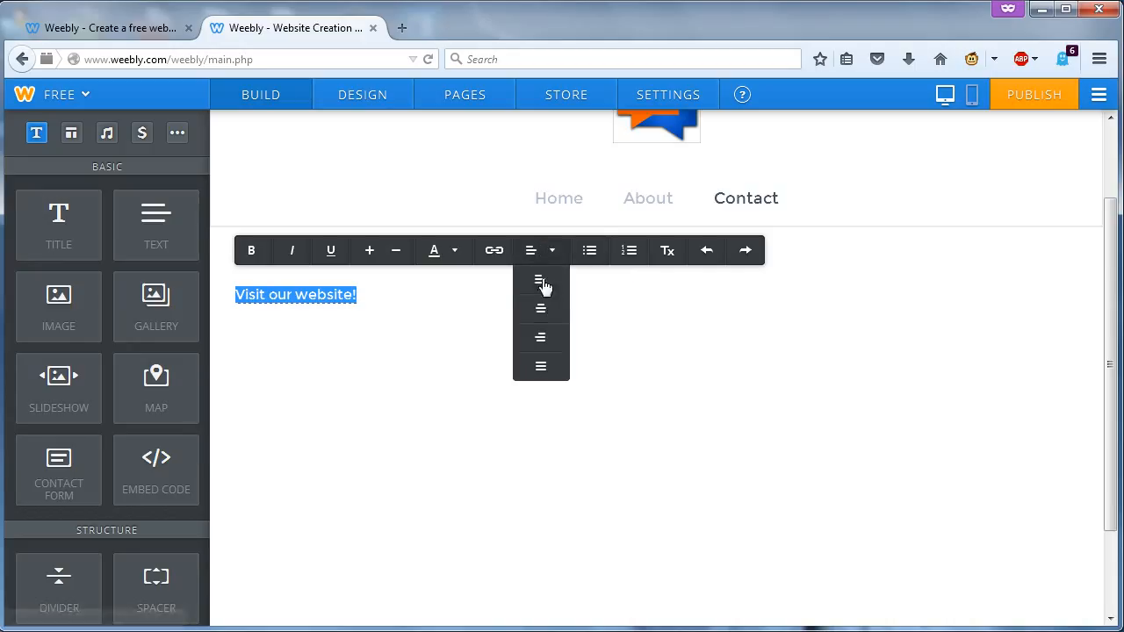
pyautogui.click(541, 311)
pyautogui.click(661, 335)
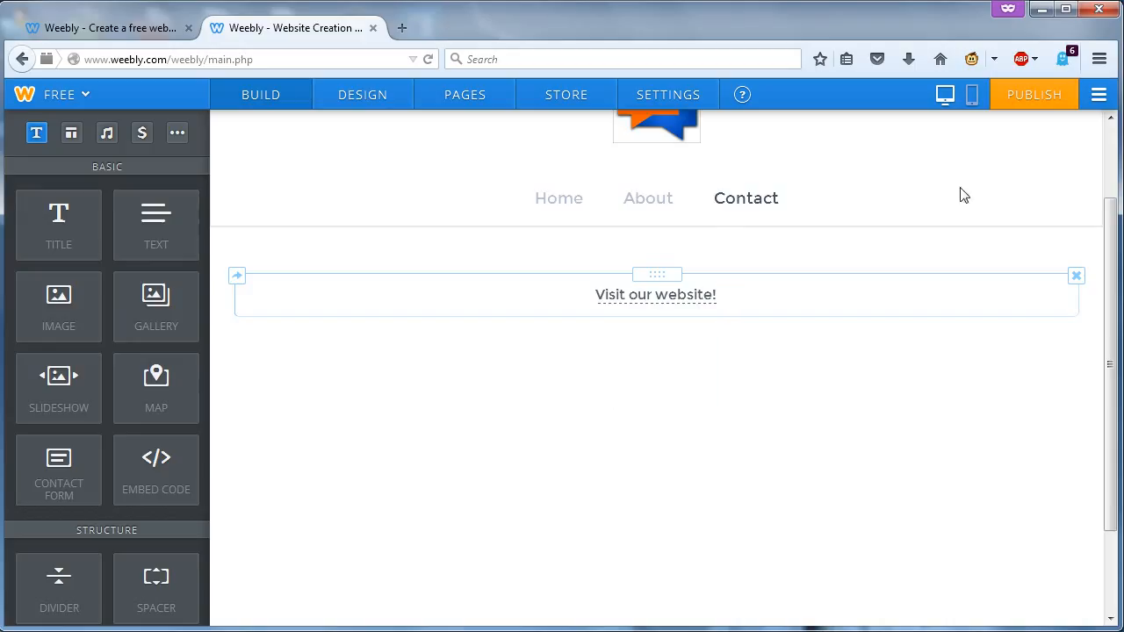
# - Republish the site with the centered, corrected link
pyautogui.click(1029, 97)
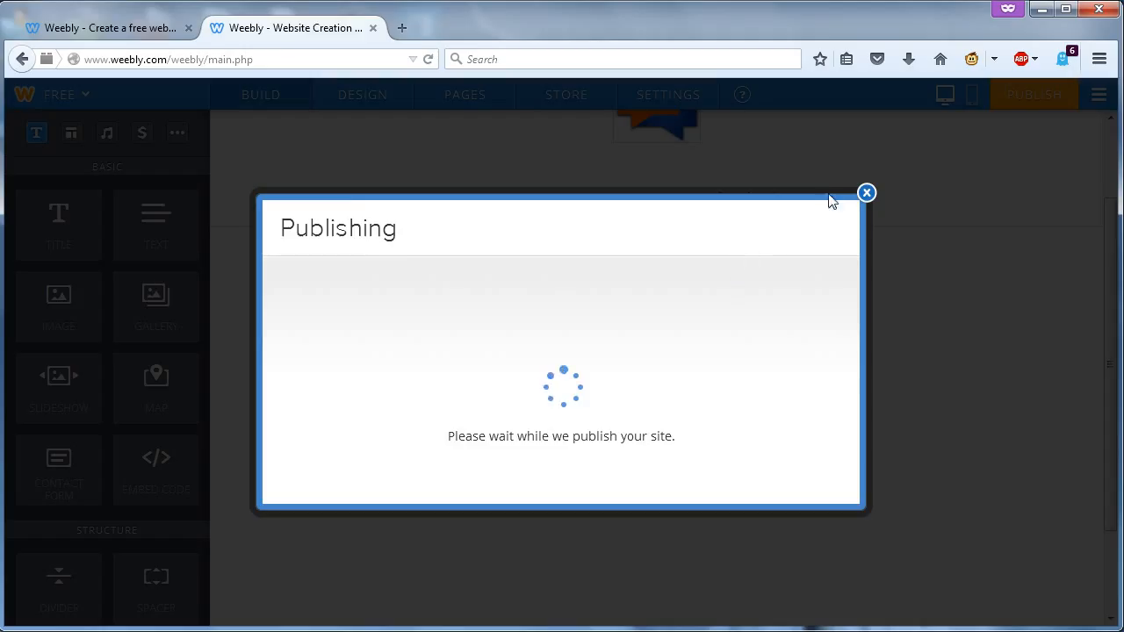
pyautogui.click(867, 156)
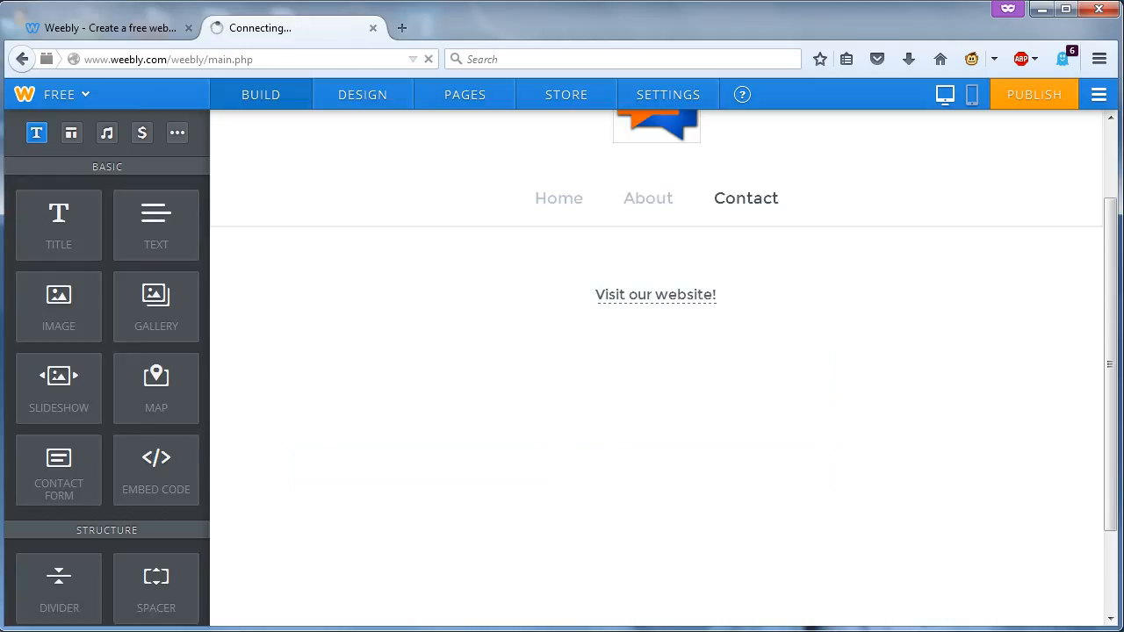
pyautogui.click(54, 253)
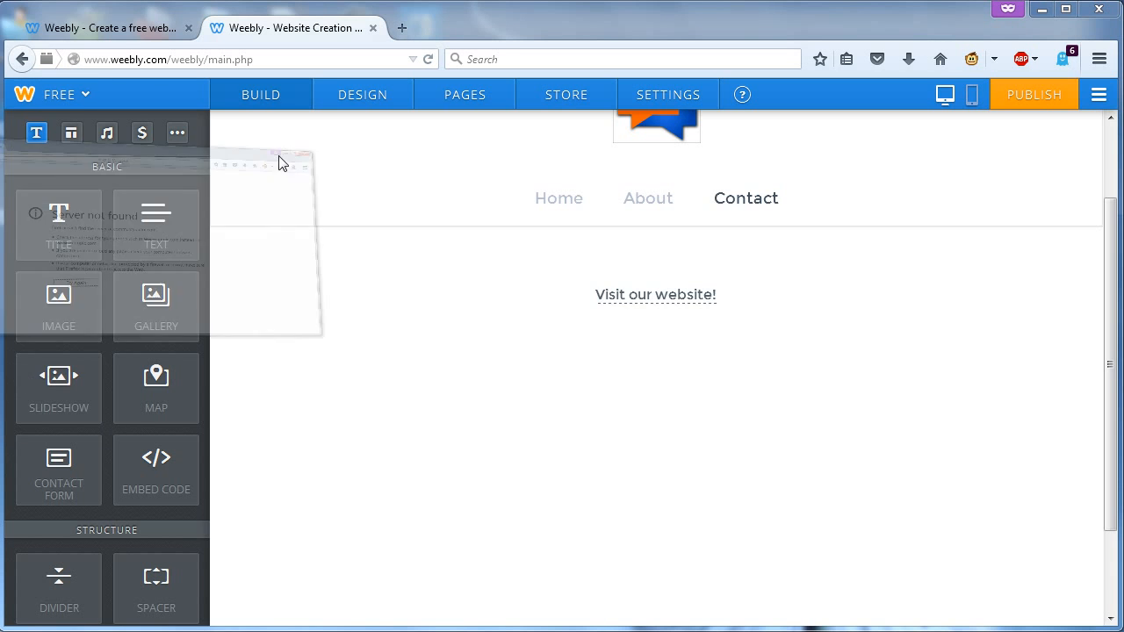
# - Reload the live Contact page and confirm the link opens communityballot.com
pyautogui.click(281, 161)
pyautogui.click(31, 81)
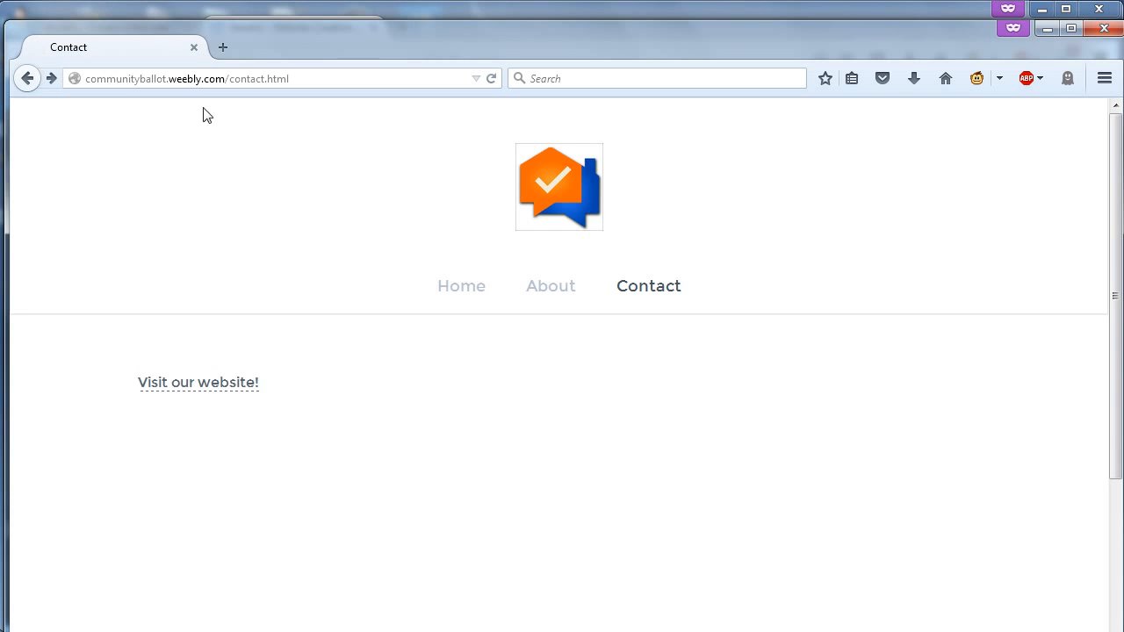
pyautogui.click(491, 79)
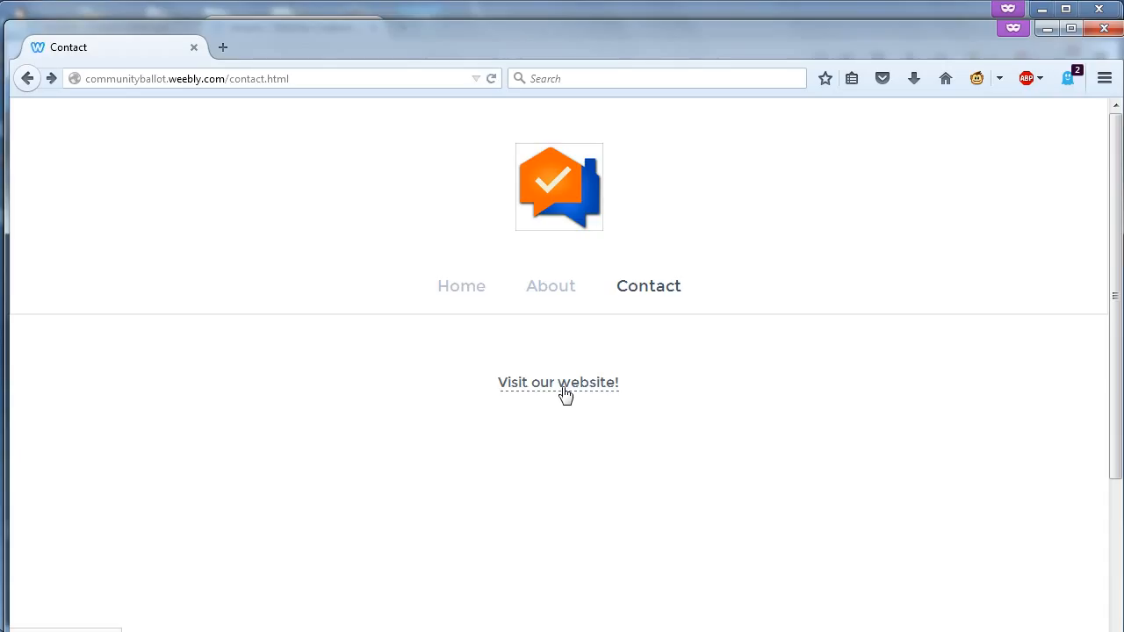
pyautogui.click(565, 386)
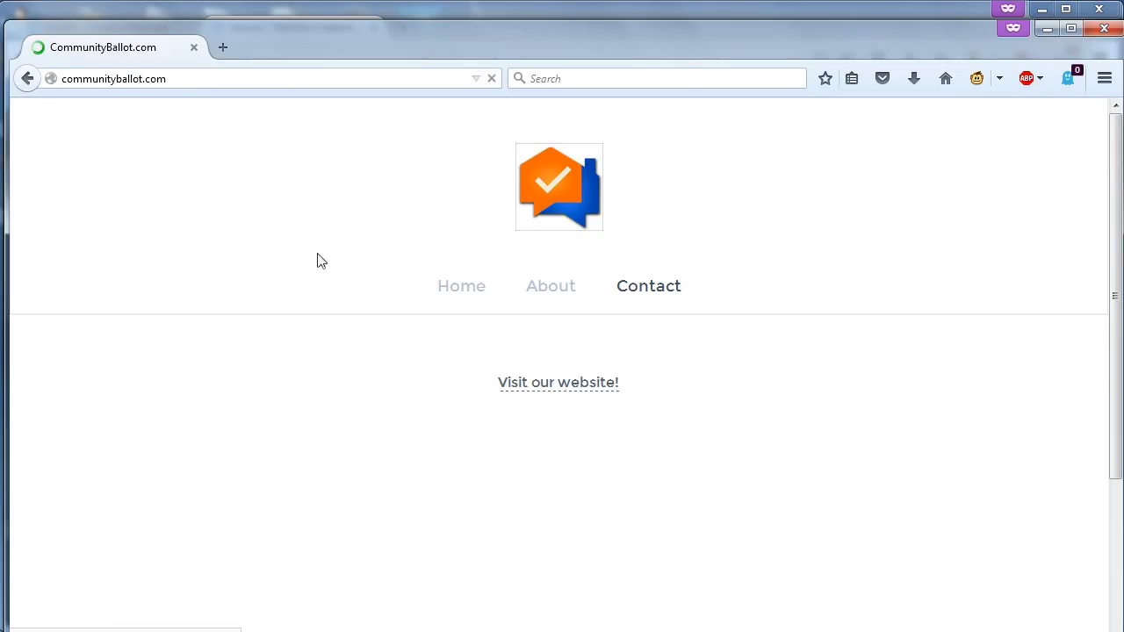
pyautogui.click(60, 80)
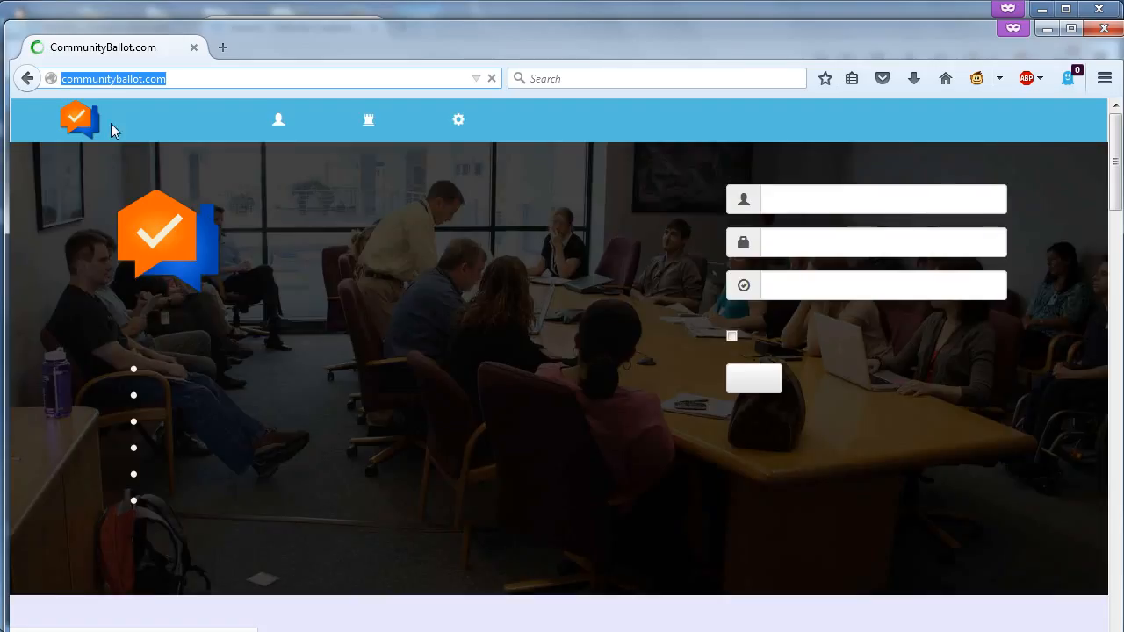
pyautogui.click(1045, 29)
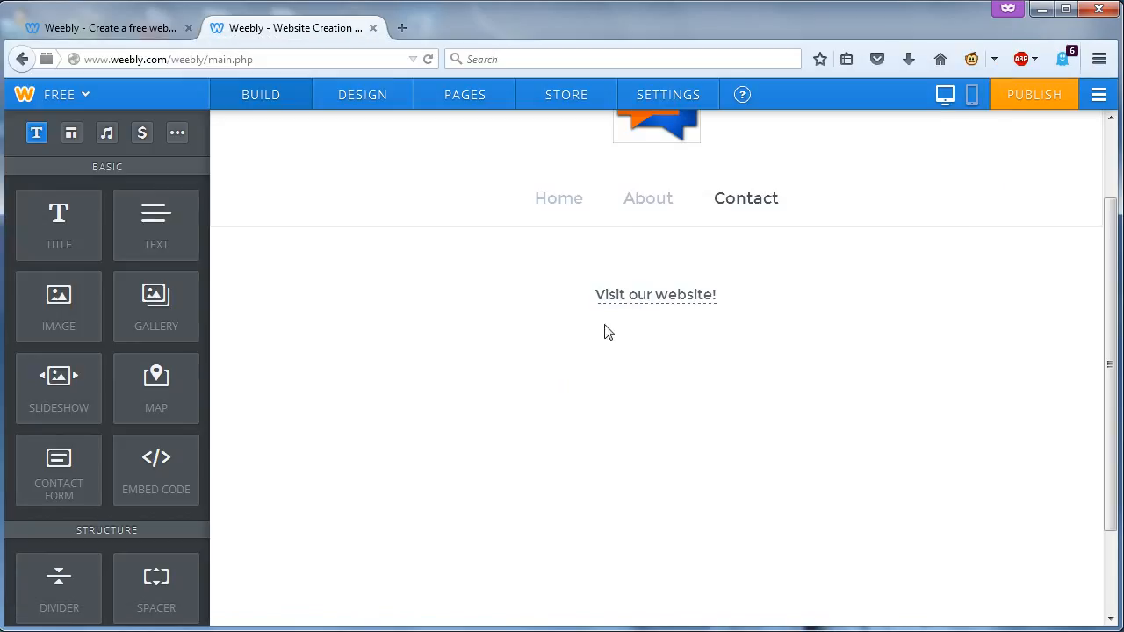
# - Add the phone number on a new line under the link and republish
pyautogui.click(731, 298)
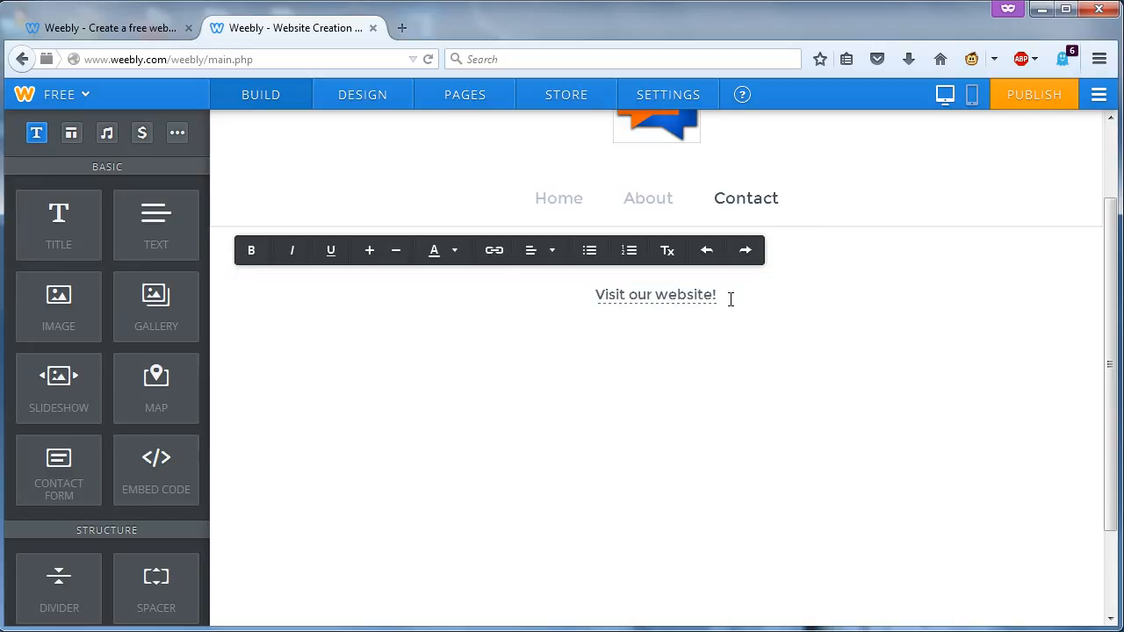
pyautogui.press('Return')
pyautogui.click(1026, 59)
pyautogui.click(947, 405)
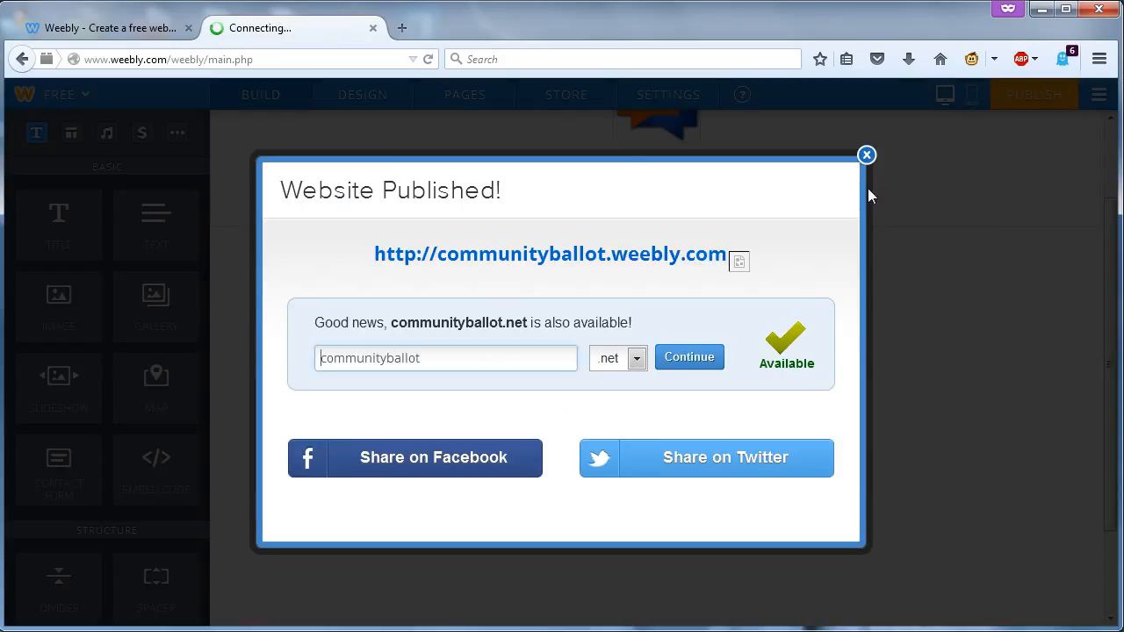
# - Reload the live Contact page to see the phone number under the link
pyautogui.click(867, 155)
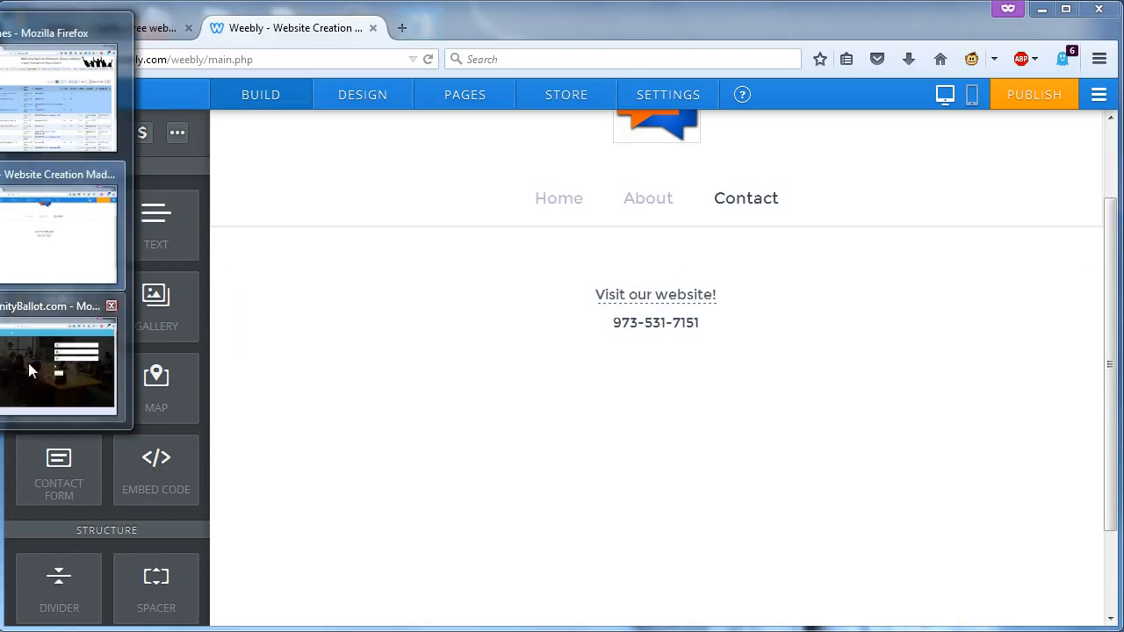
pyautogui.click(42, 361)
pyautogui.click(40, 79)
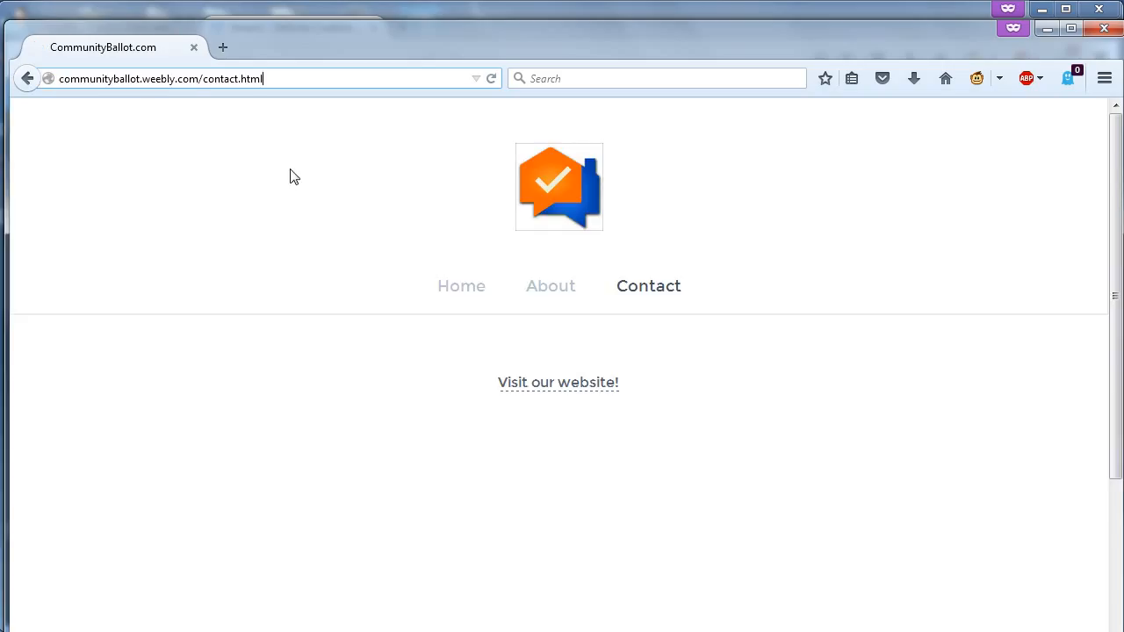
pyautogui.click(491, 78)
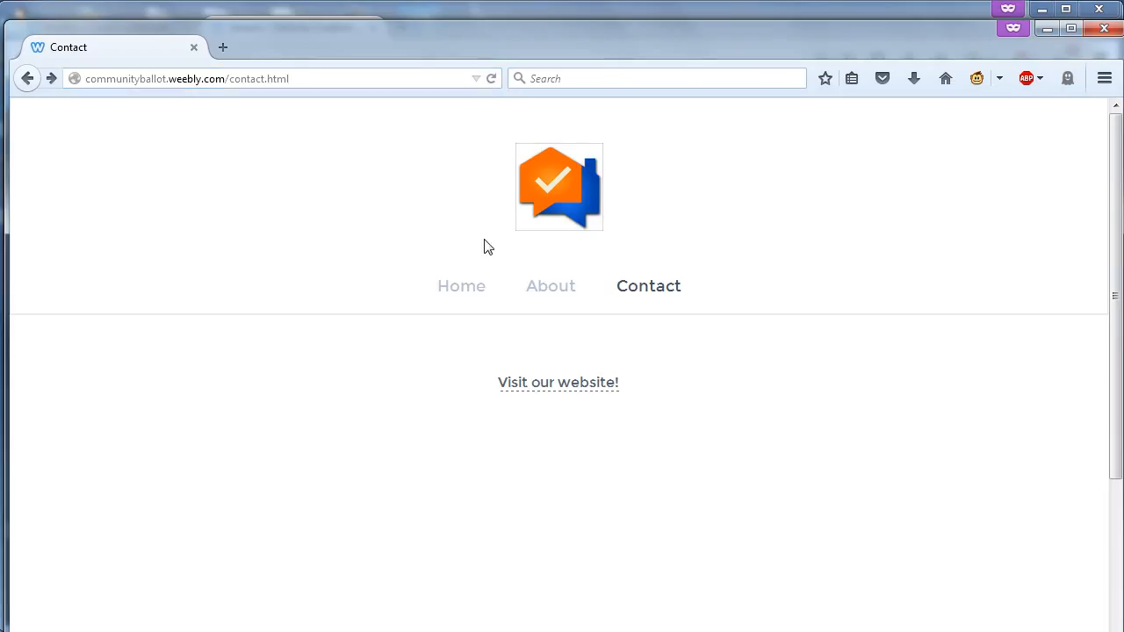
pyautogui.click(491, 78)
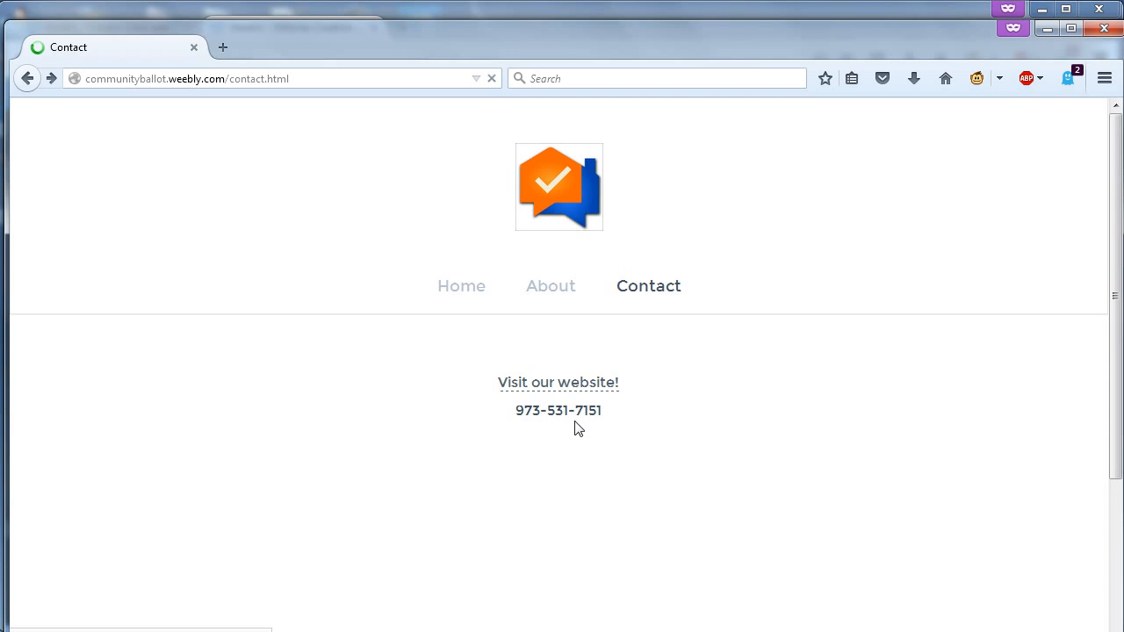
pyautogui.moveTo(606, 413); pyautogui.dragTo(516, 416)
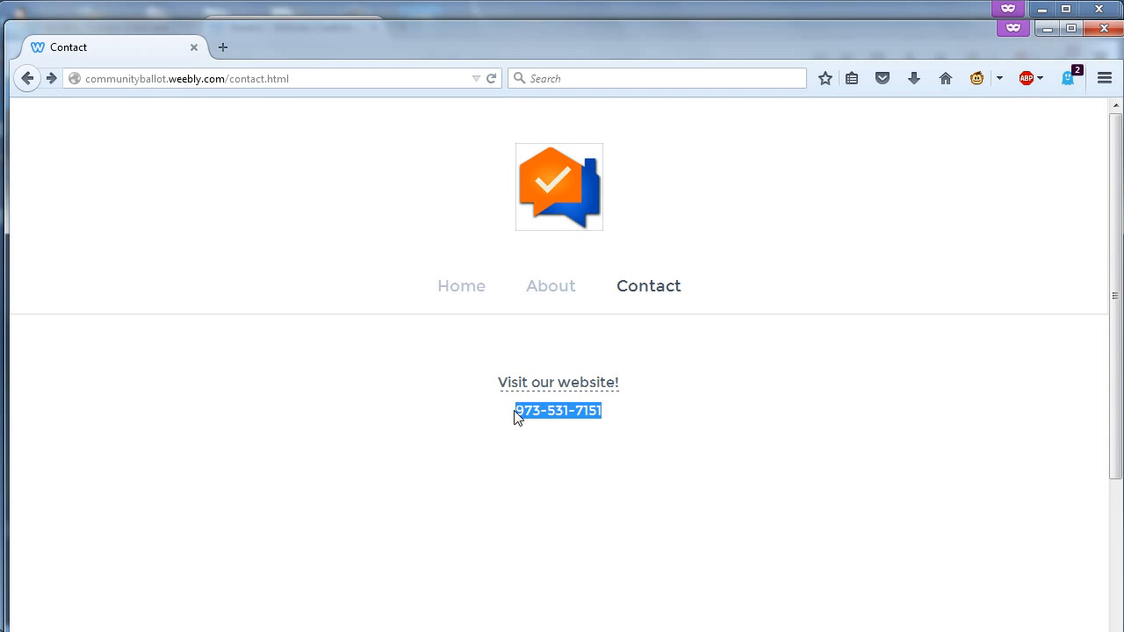
pyautogui.click(573, 440)
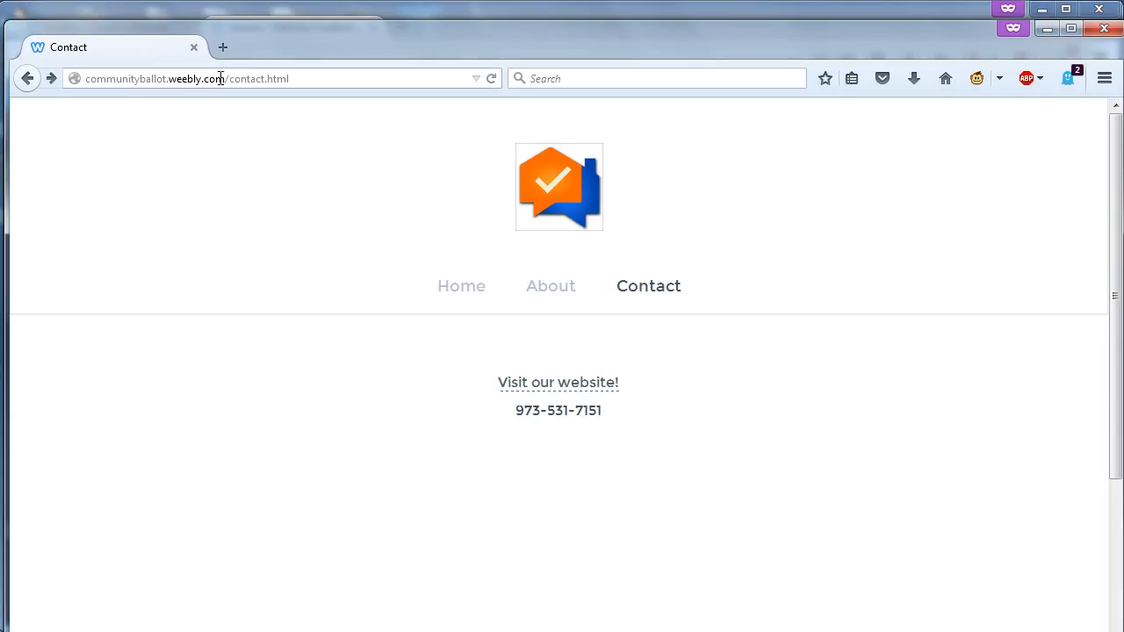
# - Browse the live site's Home, About and Contact pages
pyautogui.moveTo(220, 78); pyautogui.dragTo(84, 78)
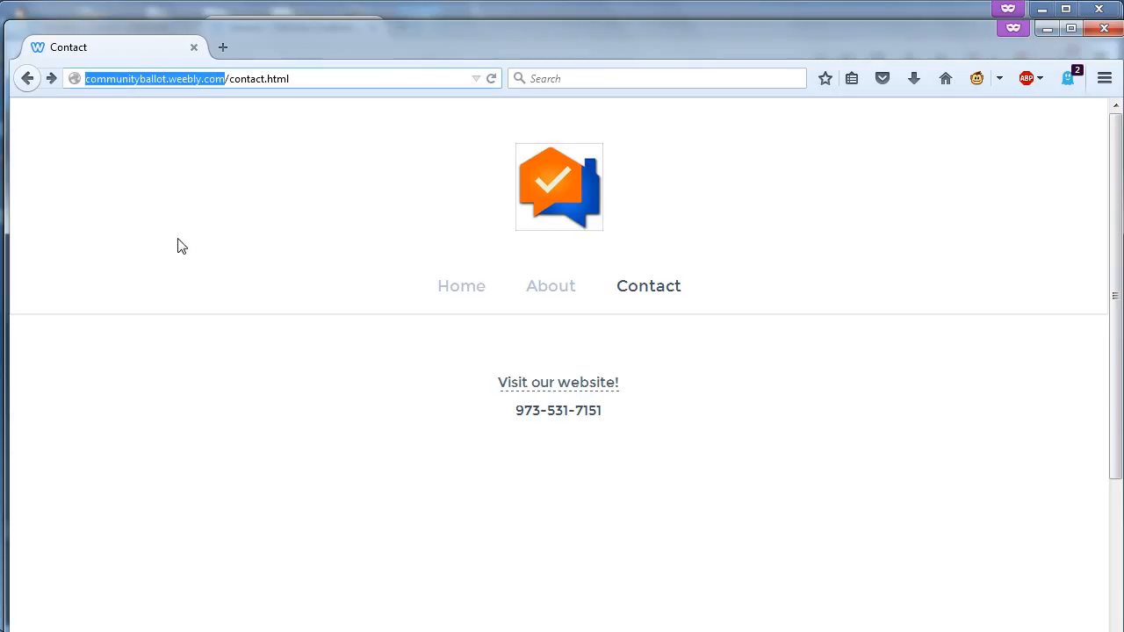
pyautogui.click(463, 298)
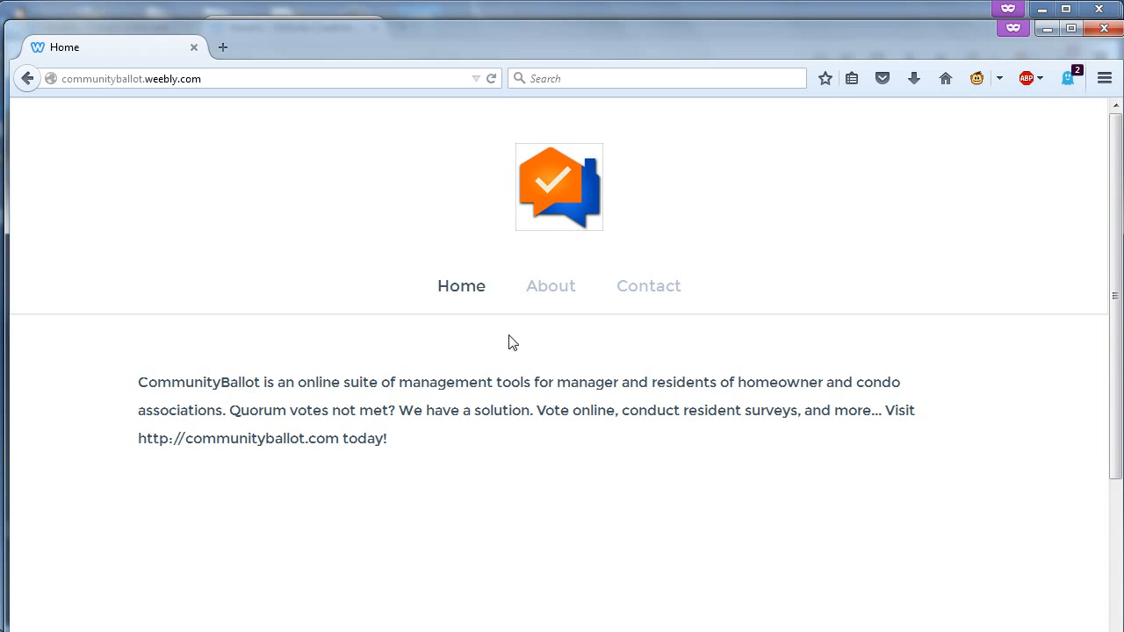
pyautogui.click(553, 292)
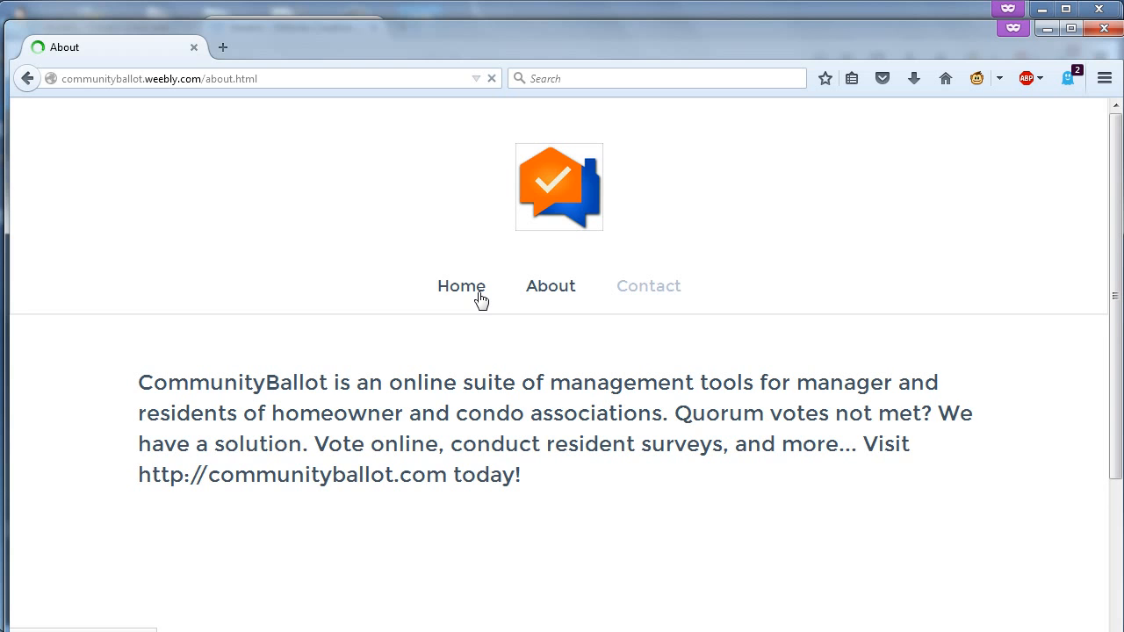
pyautogui.moveTo(525, 475); pyautogui.dragTo(138, 380)
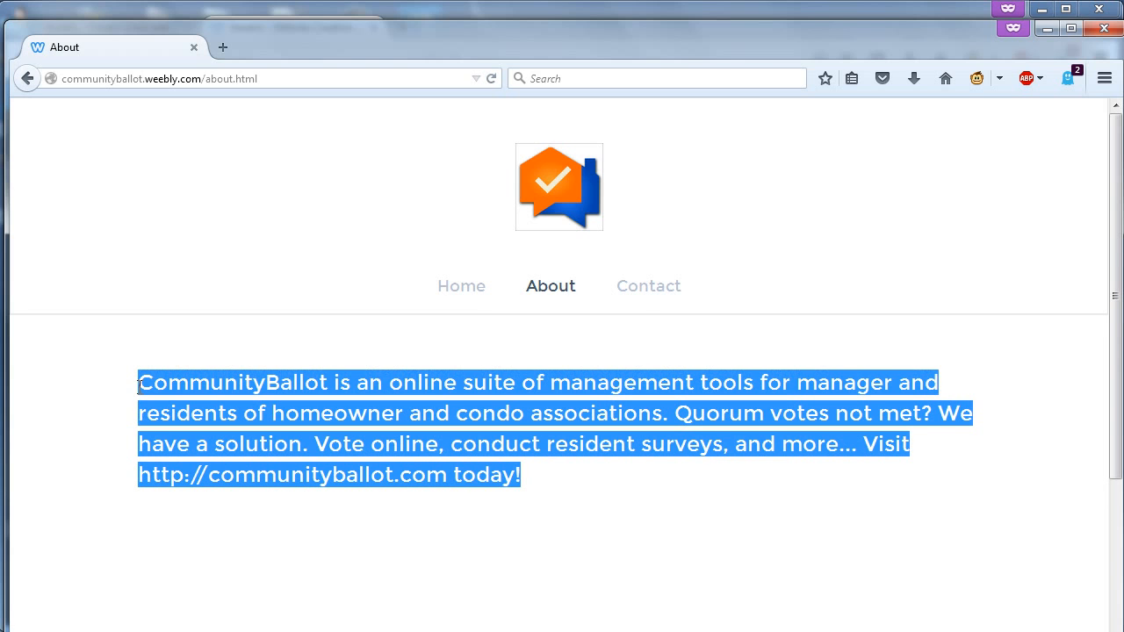
pyautogui.click(706, 179)
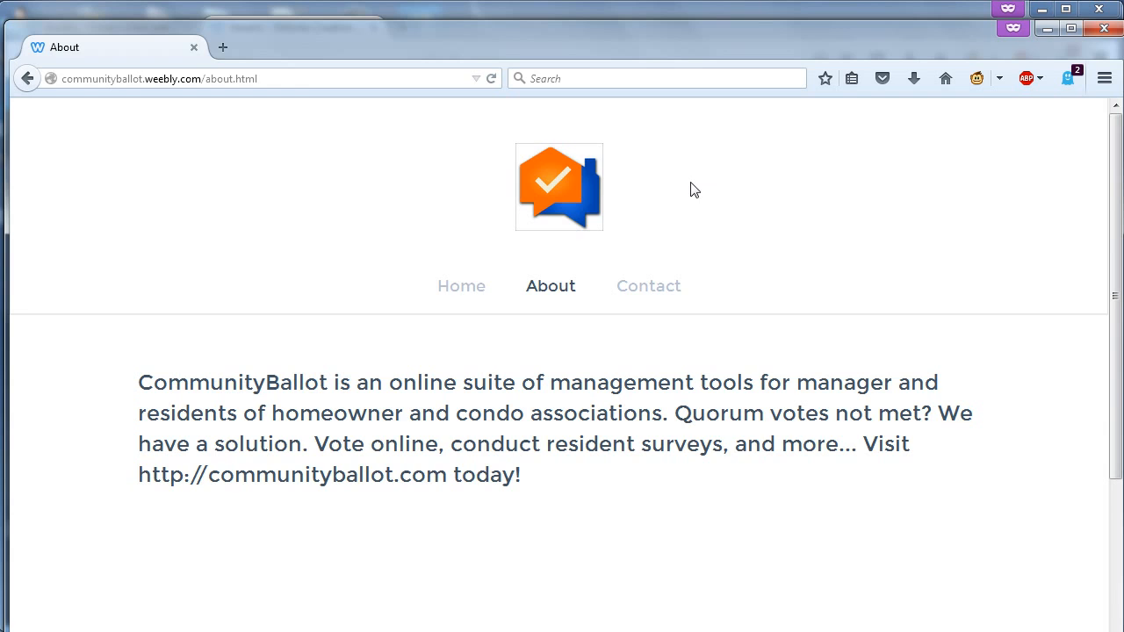
pyautogui.click(659, 299)
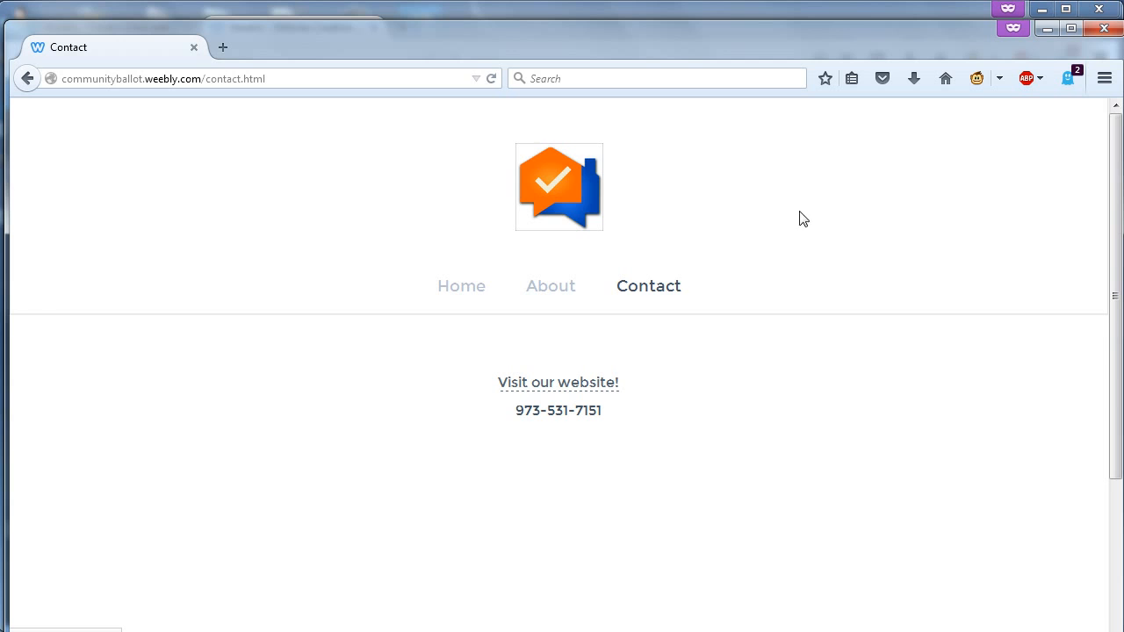
pyautogui.rightClick(565, 386)
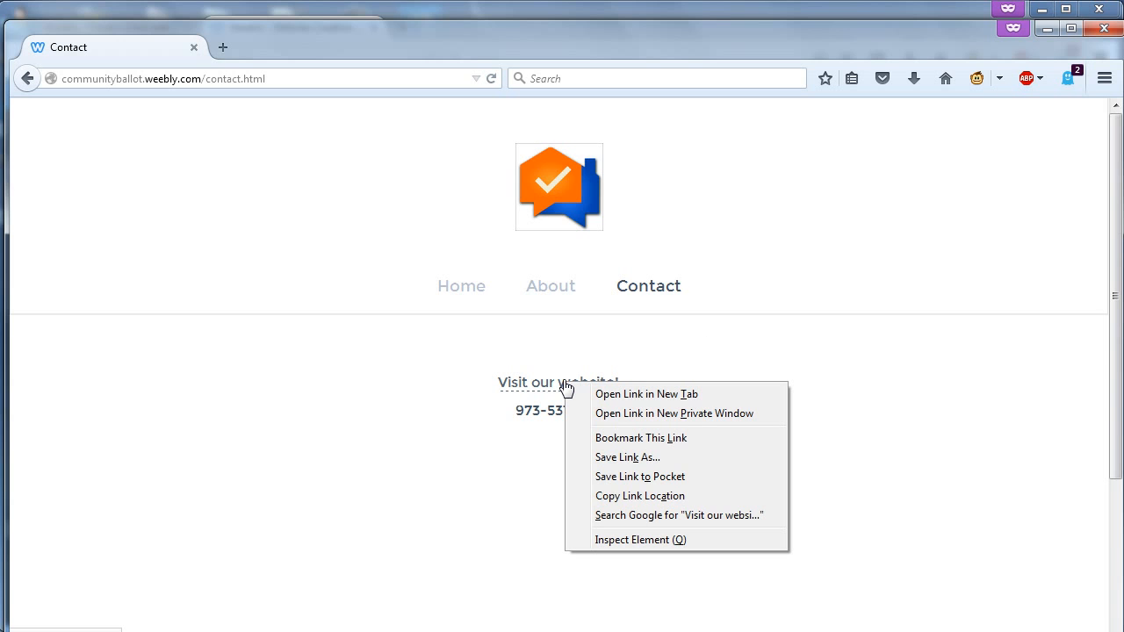
pyautogui.click(629, 542)
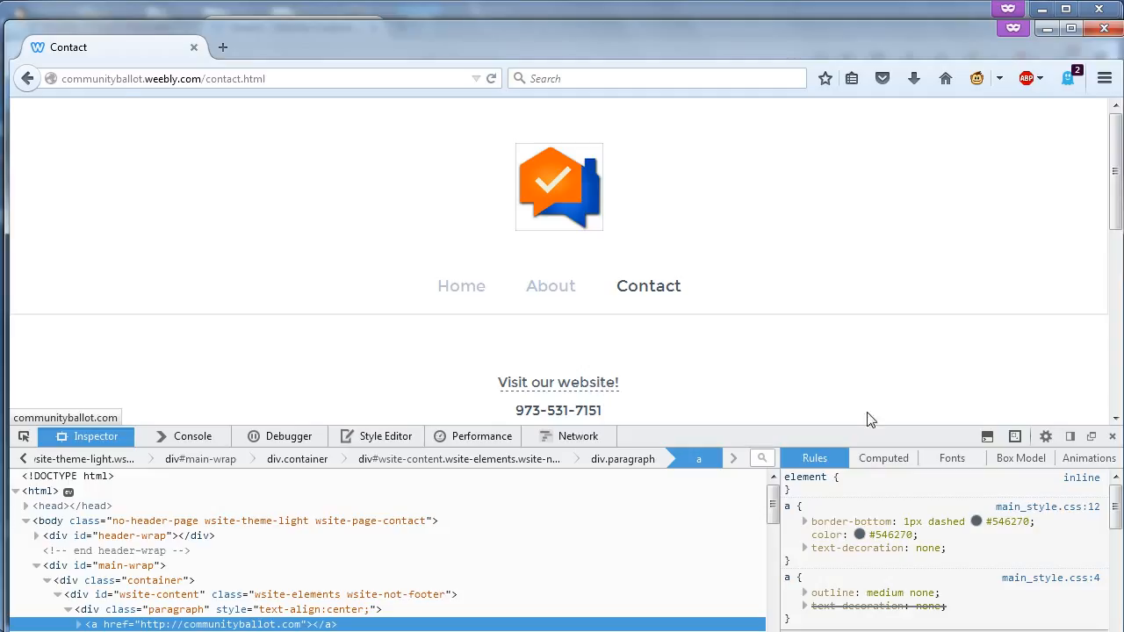
pyautogui.click(1113, 438)
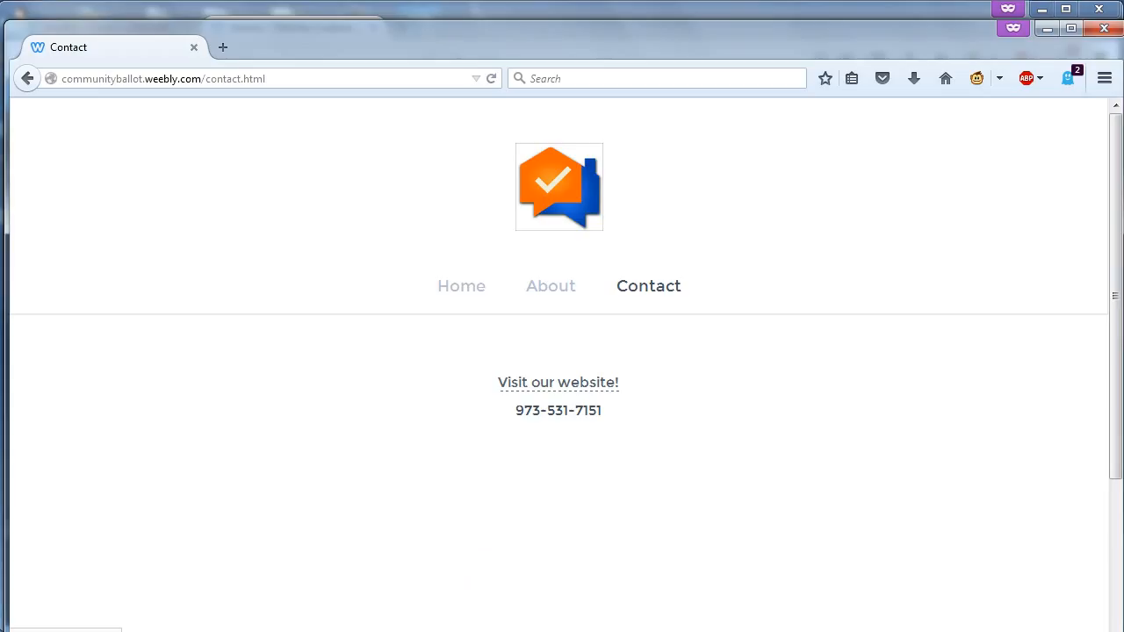
# - Shrink and hide the live-site window, returning to the Weebly sign-up tab
pyautogui.moveTo(445, 627); pyautogui.dragTo(449, 616)
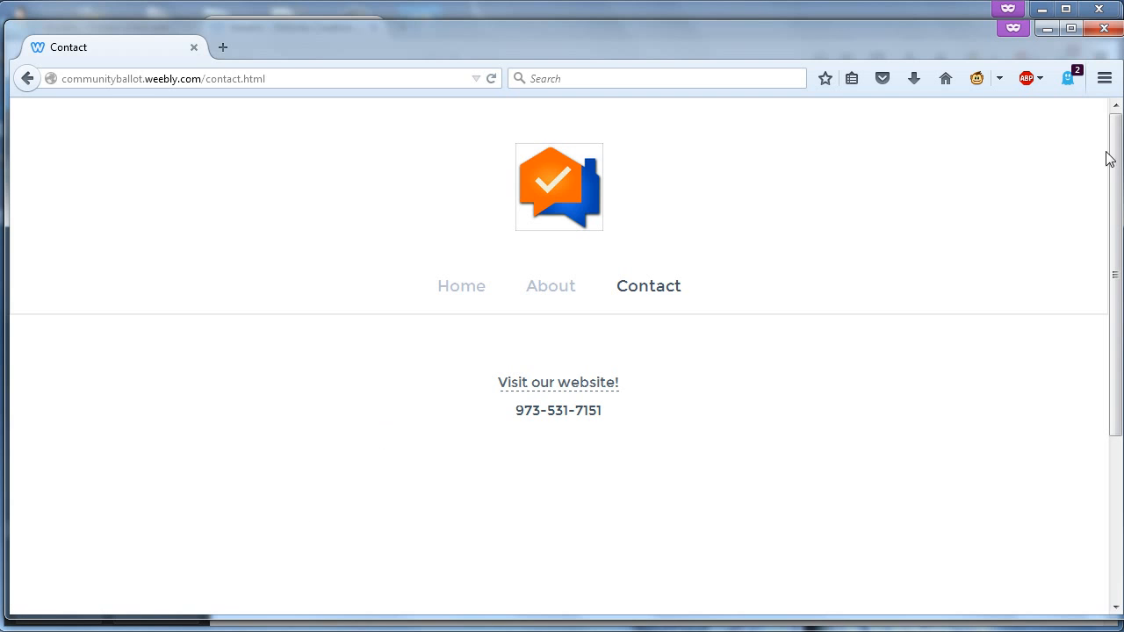
pyautogui.click(1046, 29)
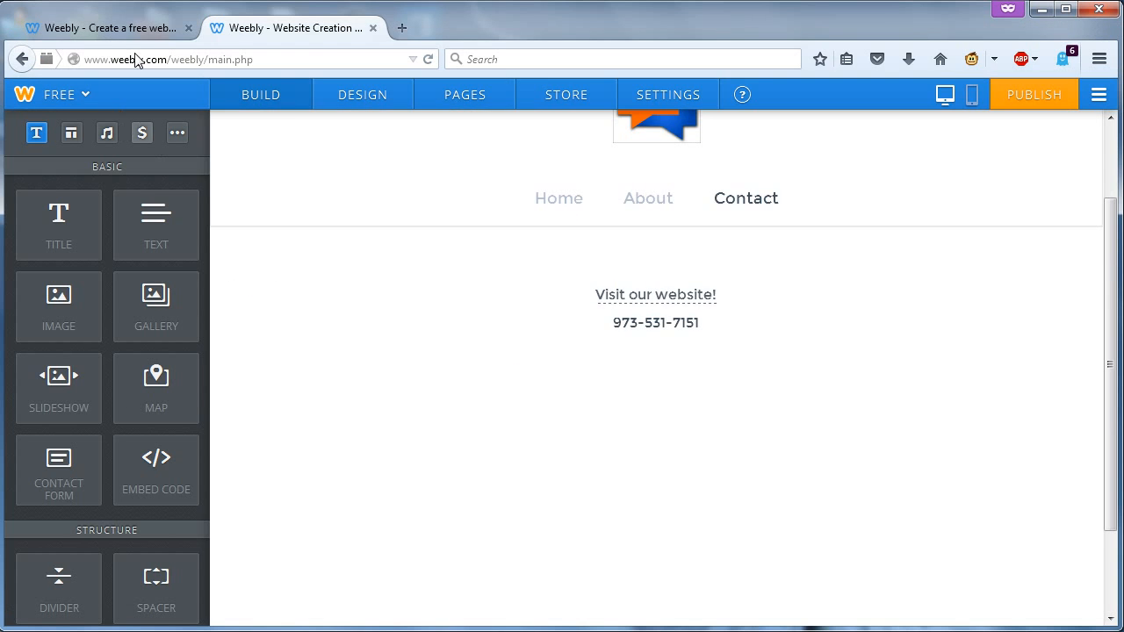
pyautogui.click(118, 28)
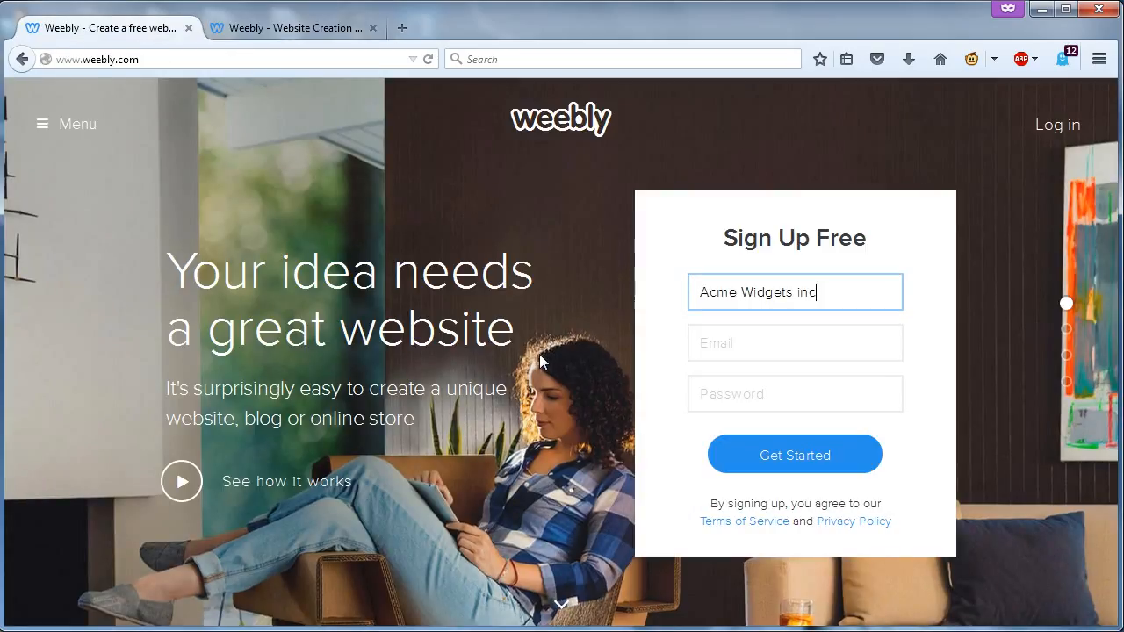